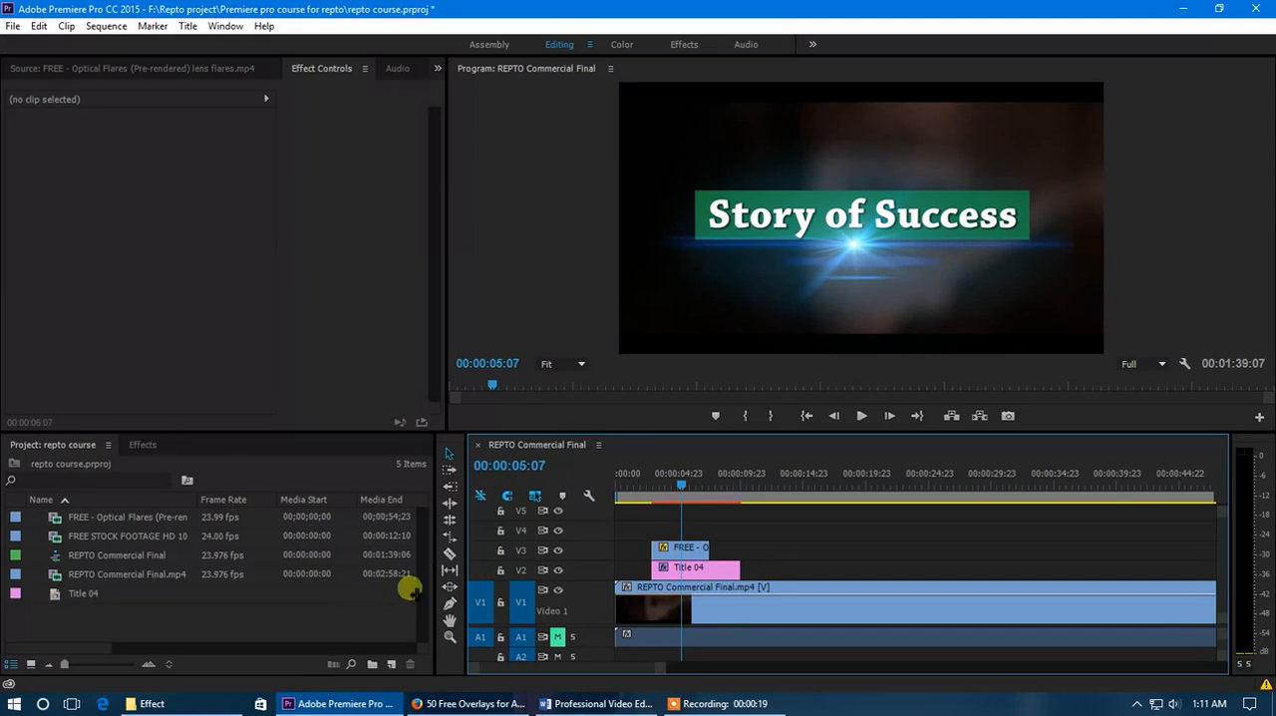
# - Delete the green rectangle behind the "Story of Success" text in the title on track V2
pyautogui.moveTo(635, 491); pyautogui.dragTo(684, 502)
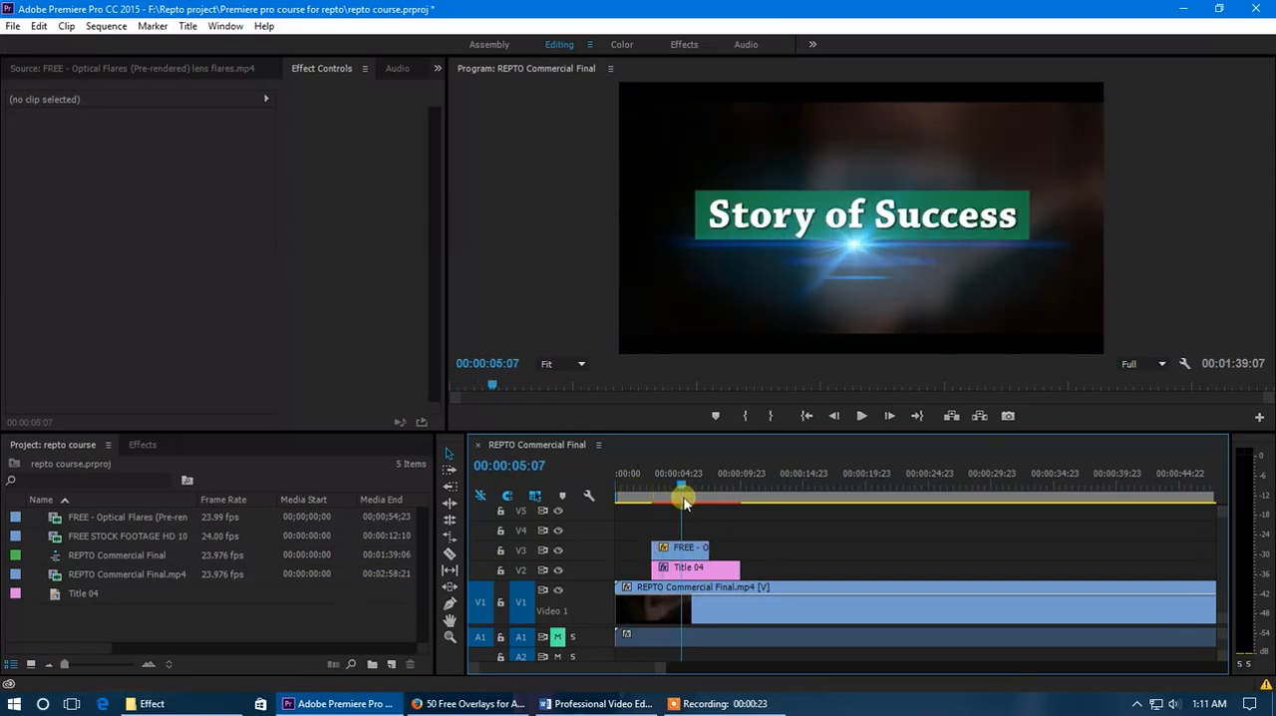
pyautogui.click(690, 554)
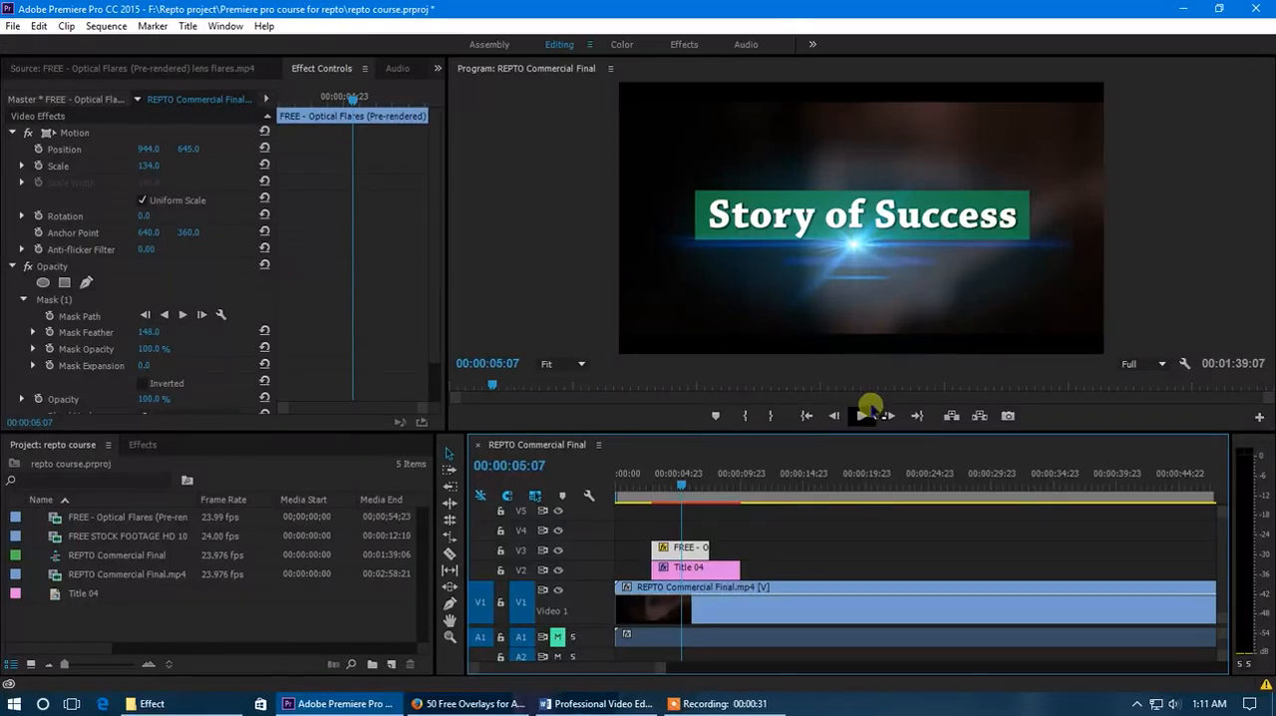
pyautogui.click(697, 572)
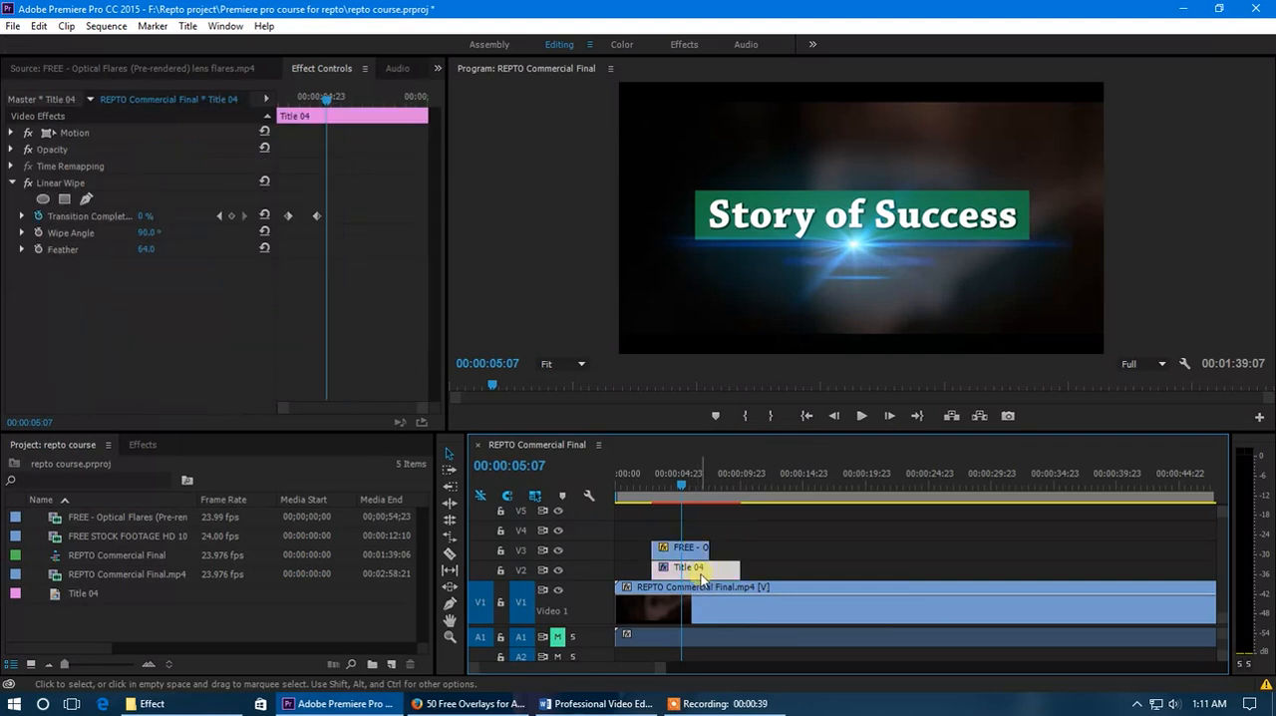
pyautogui.doubleClick(701, 577)
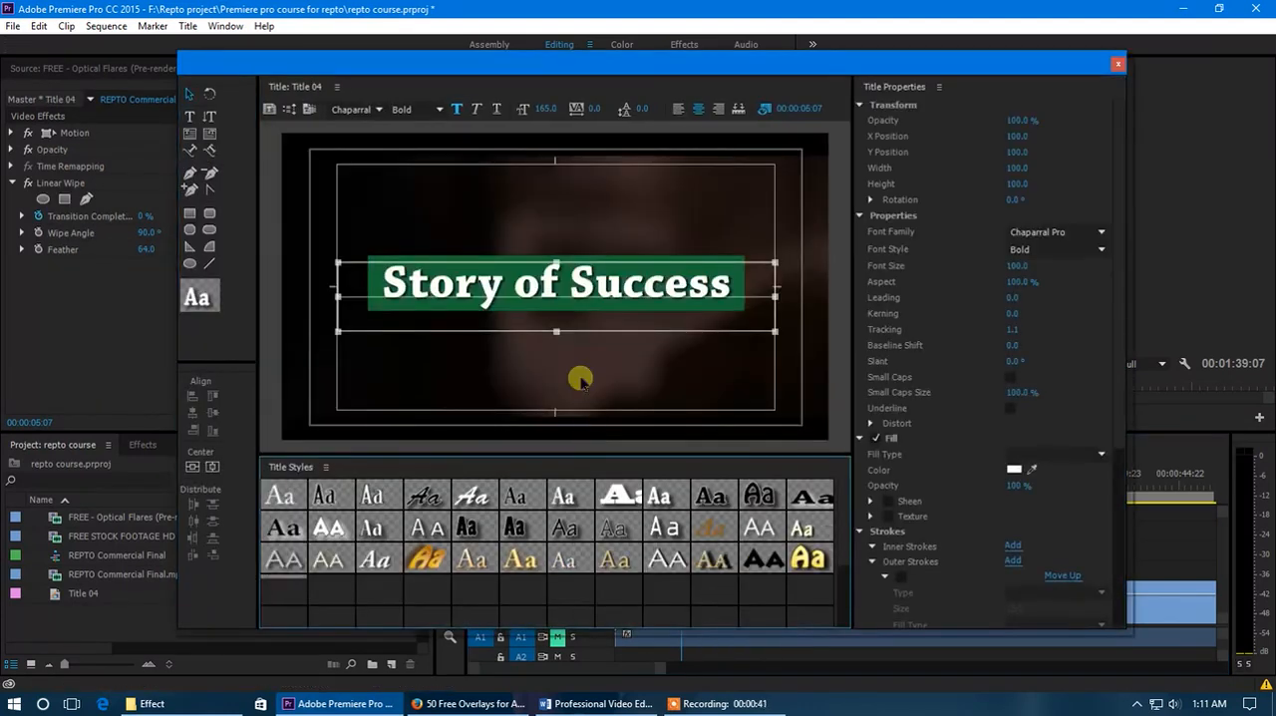
pyautogui.click(189, 94)
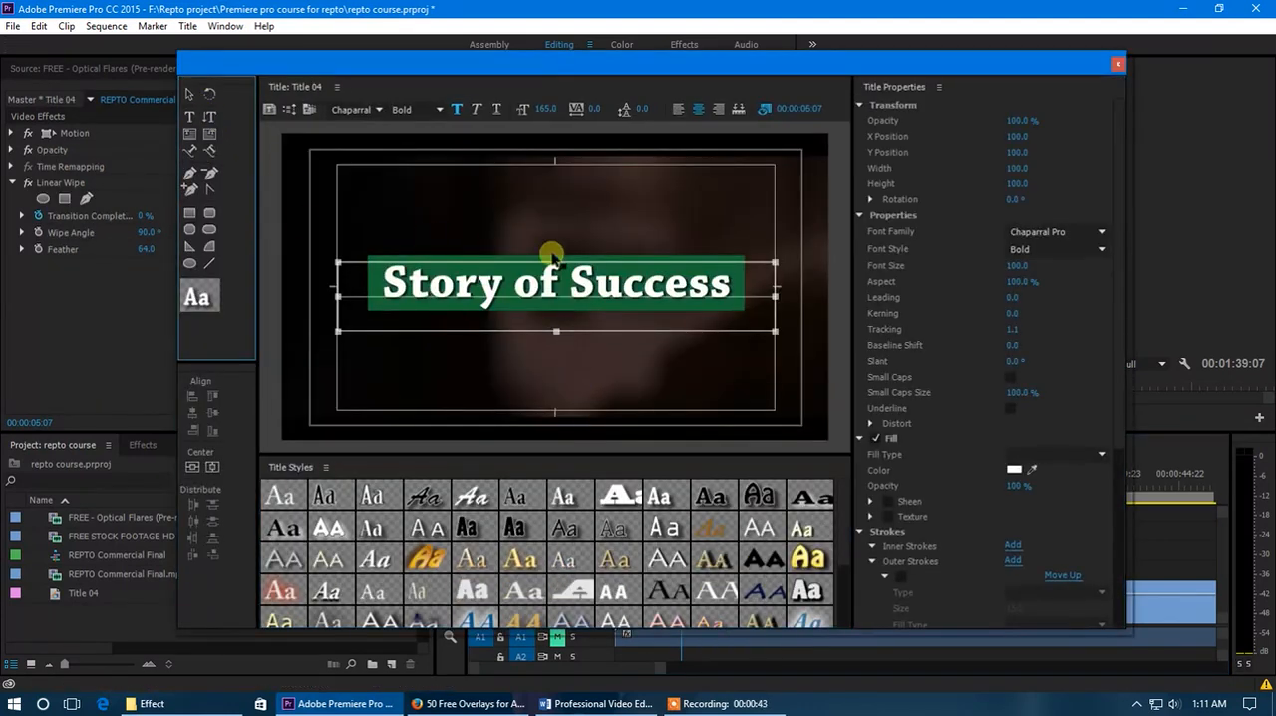
pyautogui.click(722, 262)
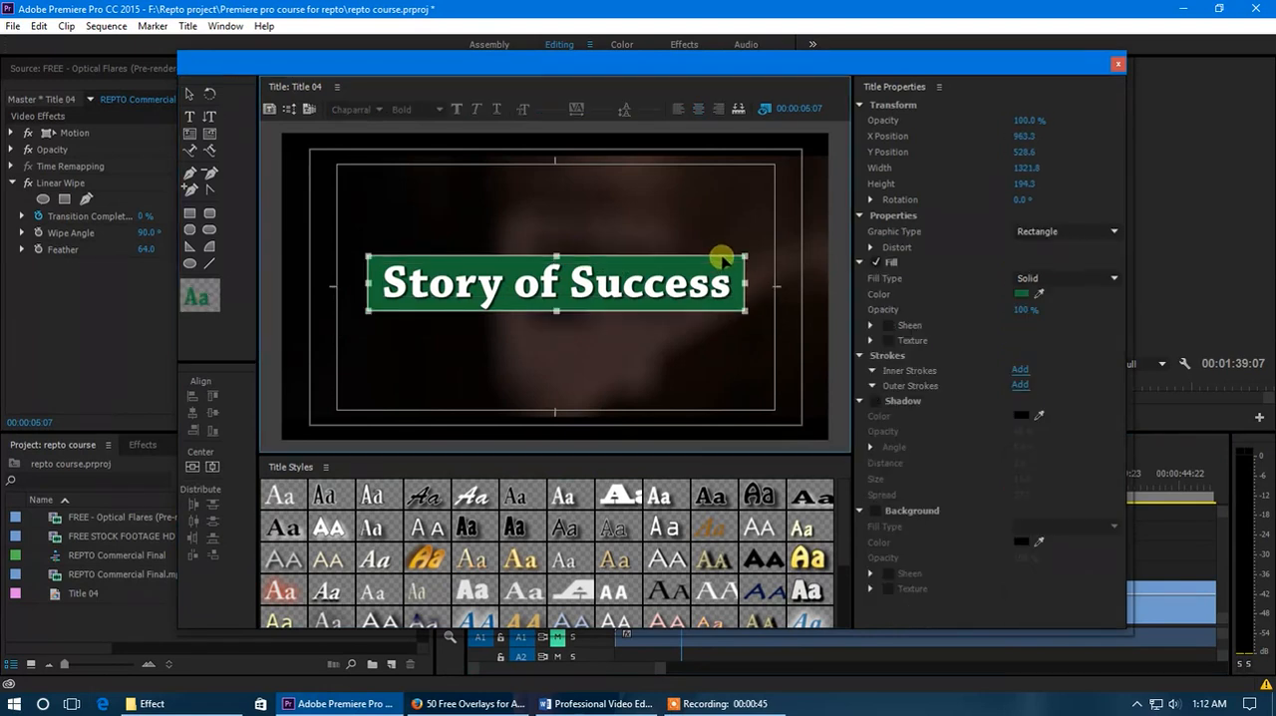
pyautogui.press('Delete')
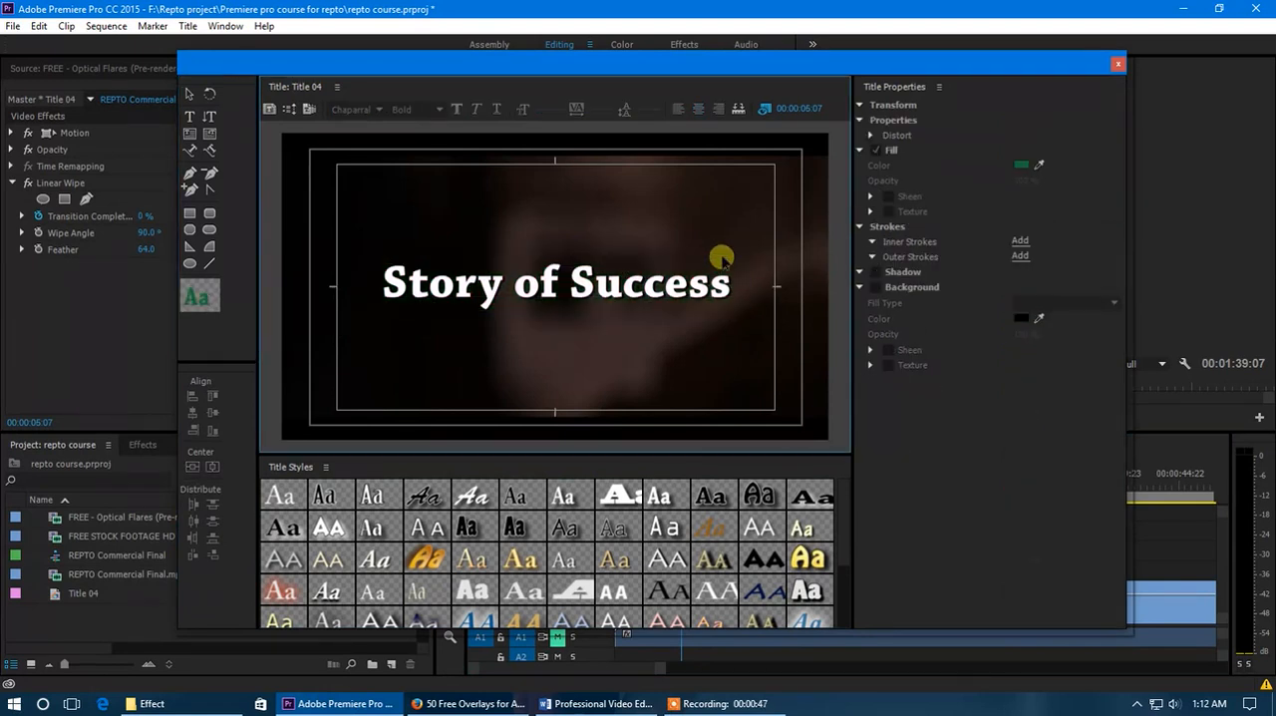
pyautogui.click(1119, 66)
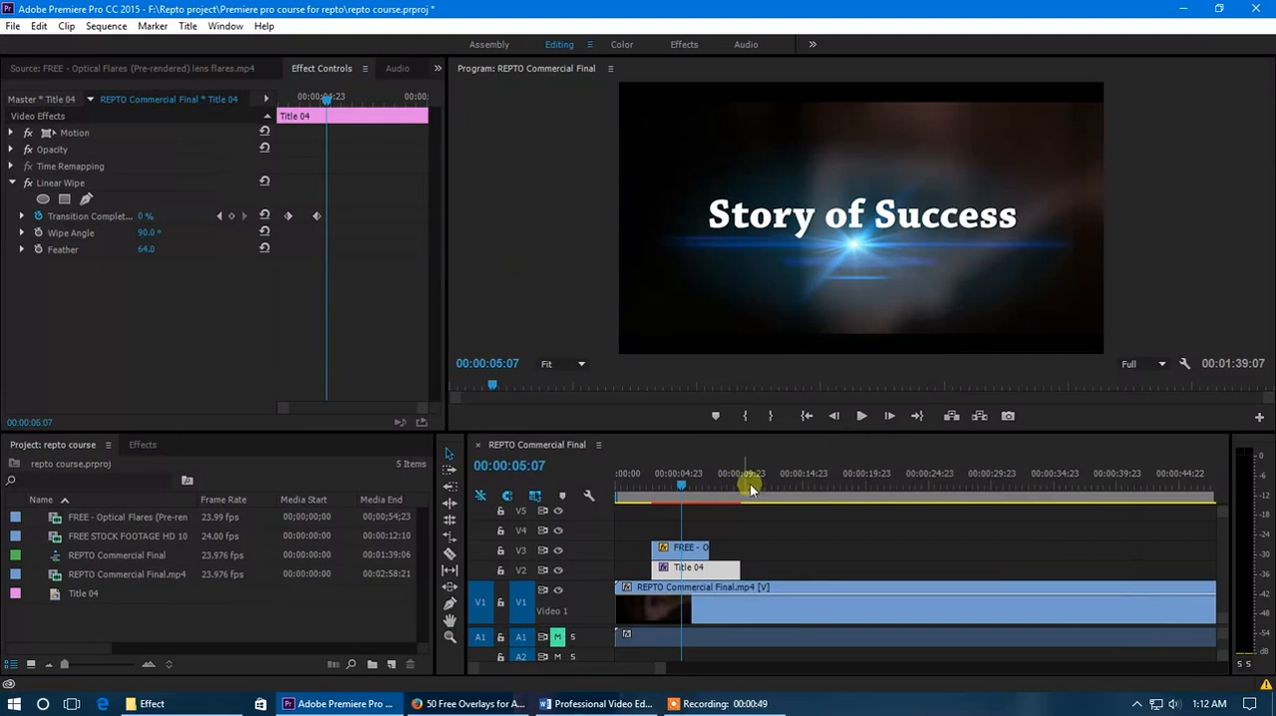
# - Remove the Linear Wipe effect from the "Story of Success" title clip
pyautogui.click(662, 485)
pyautogui.moveTo(662, 484); pyautogui.dragTo(686, 562)
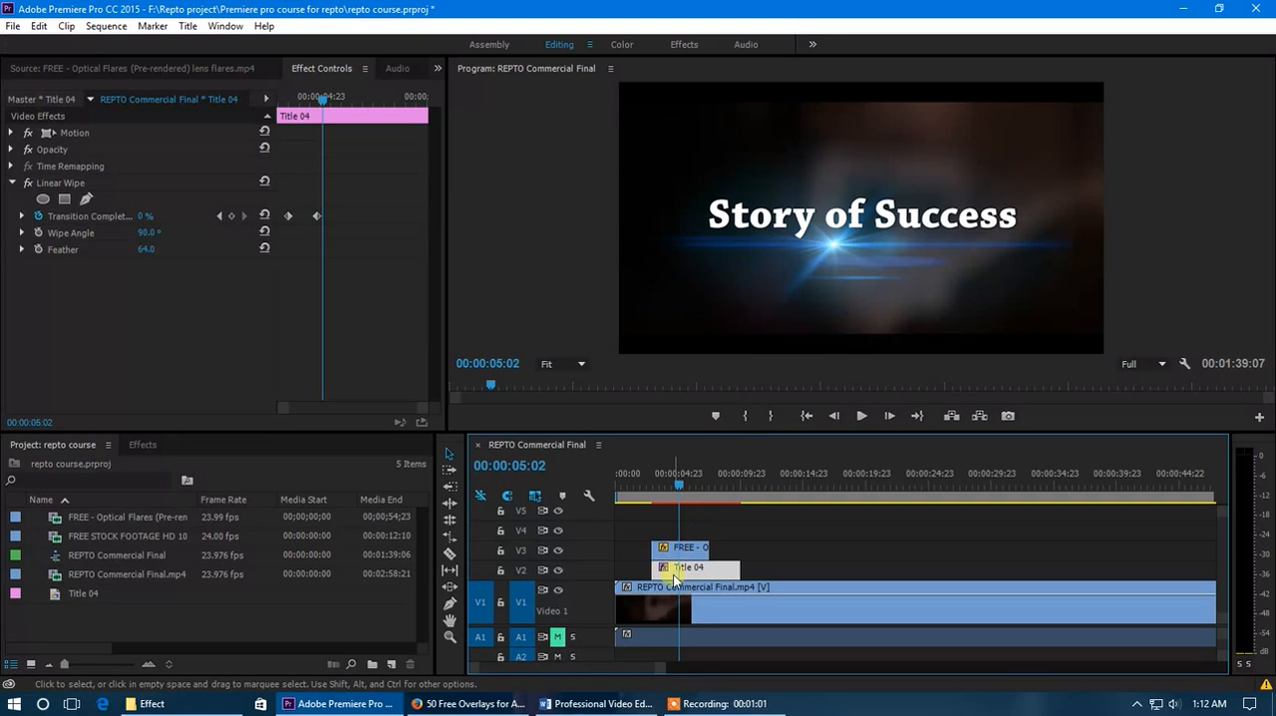
pyautogui.scroll(4, 595, 571)
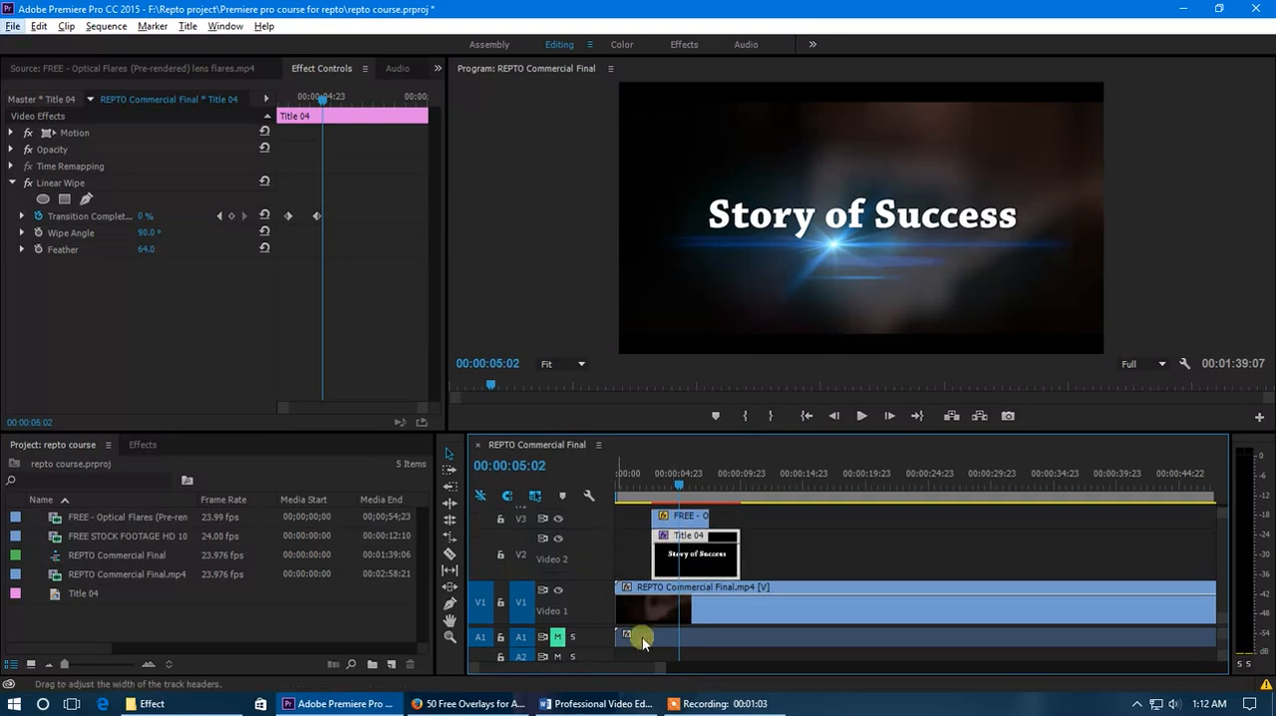
pyautogui.scroll(5, 643, 669)
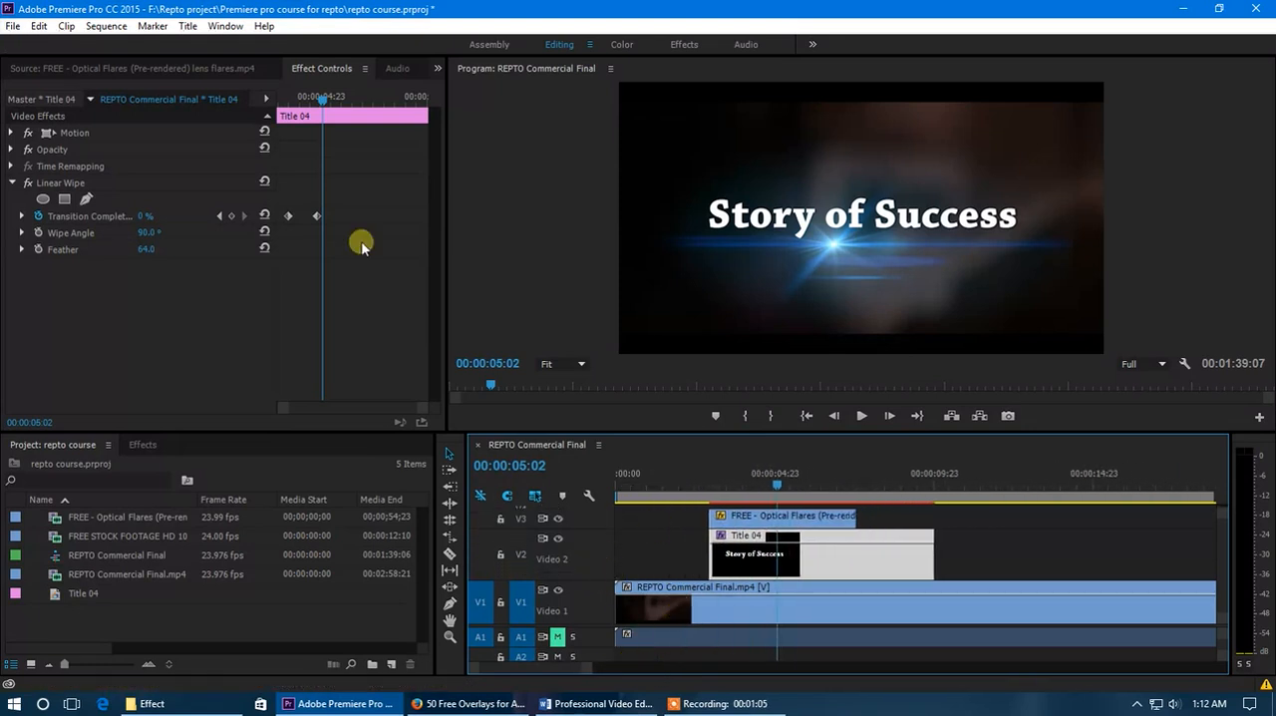
pyautogui.click(10, 150)
pyautogui.click(10, 150)
pyautogui.click(59, 186)
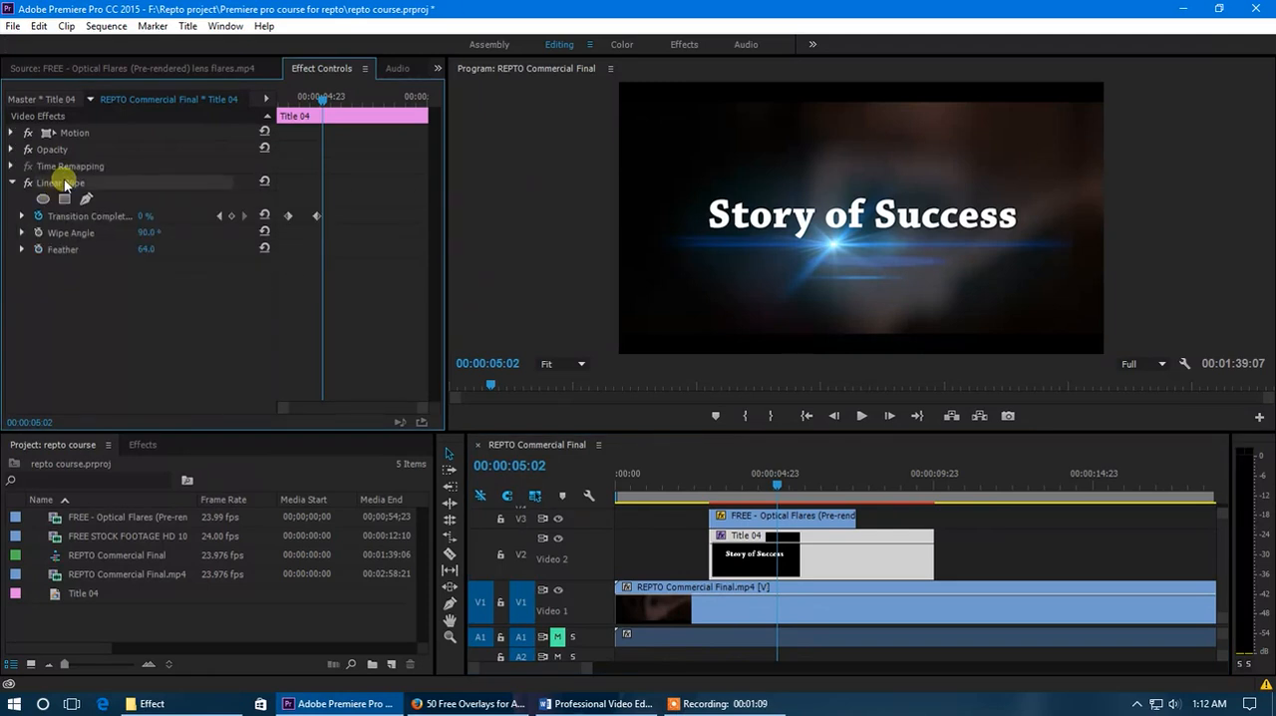
pyautogui.press('Delete')
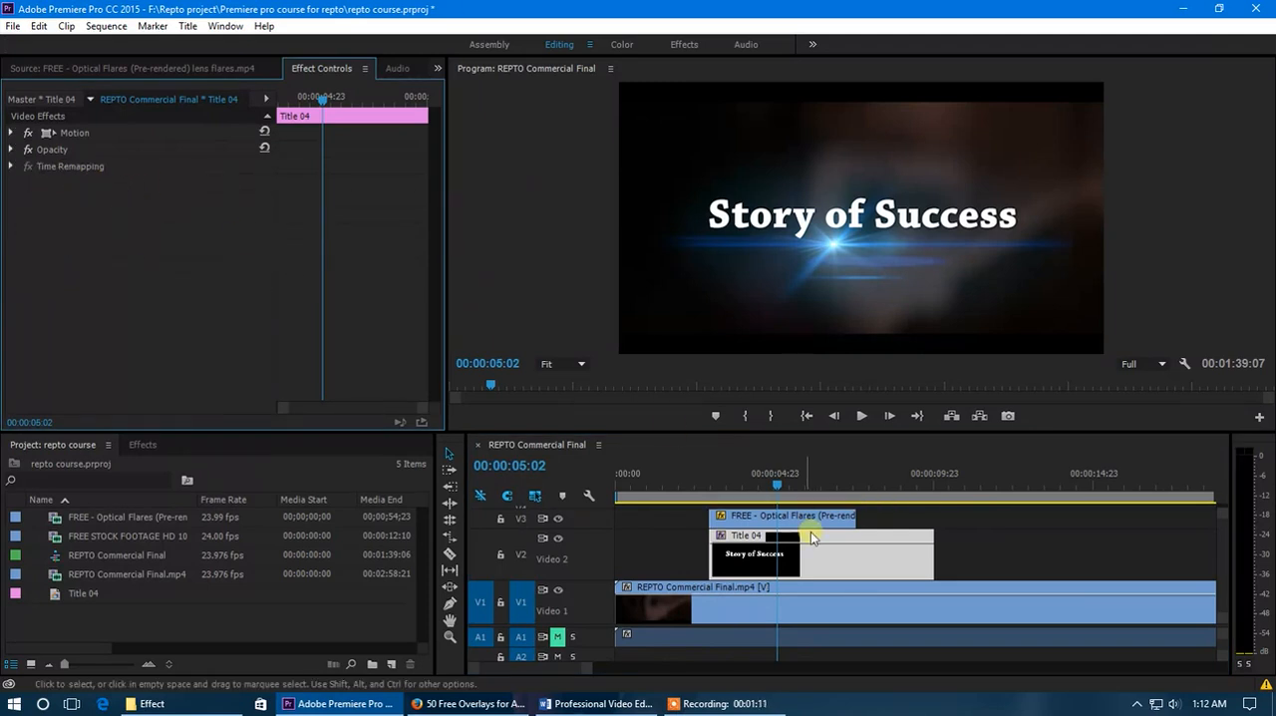
# - Animate the title clip's opacity with a 0% keyframe at 00:00:02:23 and a 100% keyframe a little further on
pyautogui.moveTo(738, 490)
pyautogui.mouseDown()
pyautogui.moveTo(695, 487)
pyautogui.moveTo(749, 496)
pyautogui.mouseUp()
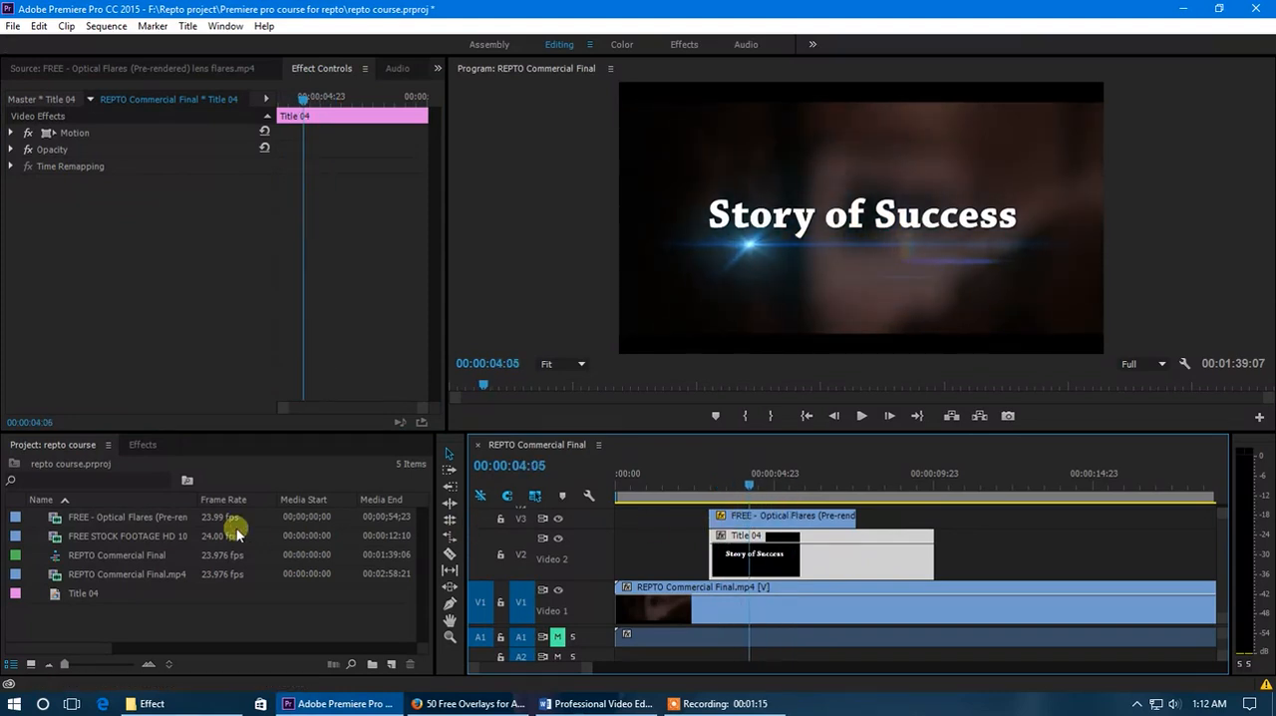
pyautogui.click(10, 150)
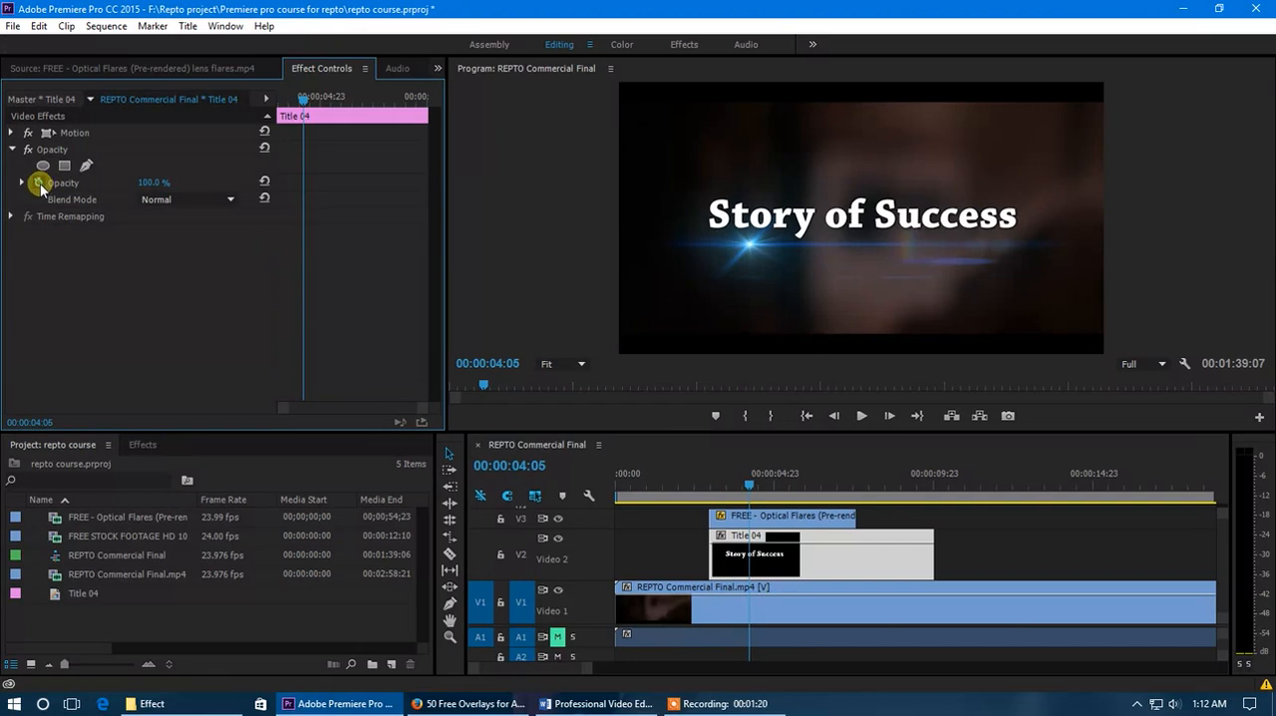
pyautogui.moveTo(302, 98); pyautogui.dragTo(259, 103)
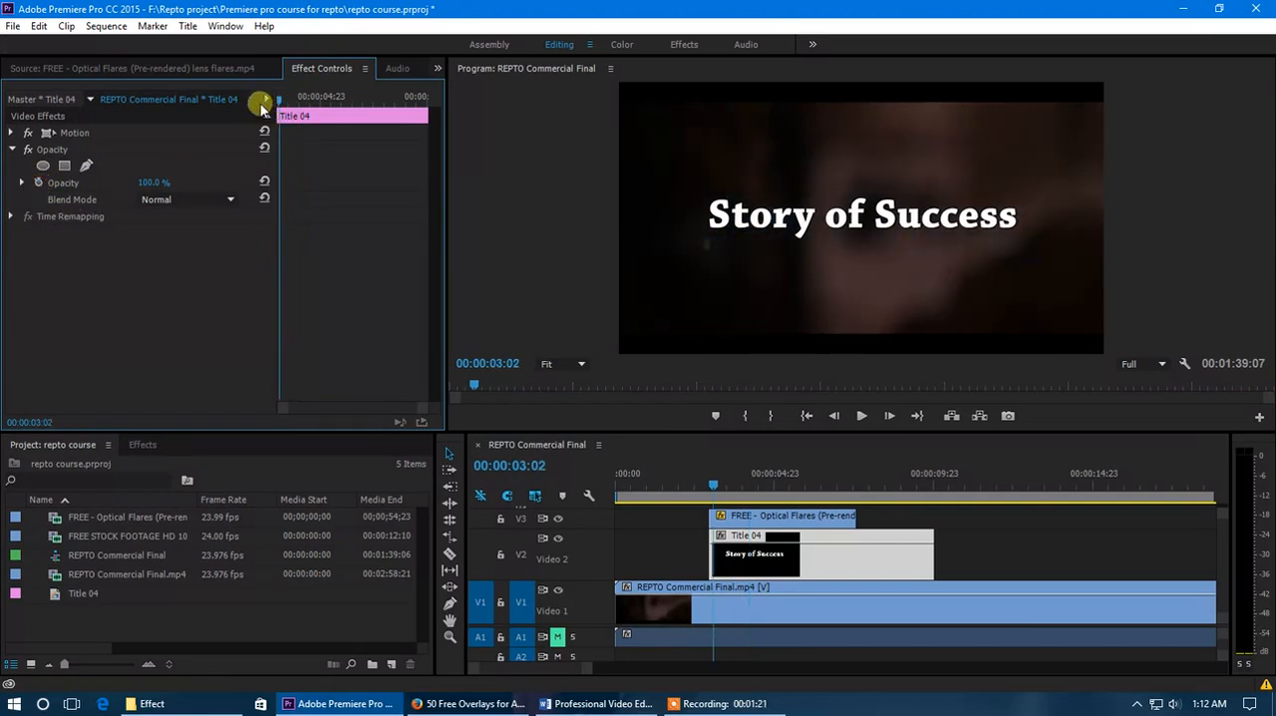
pyautogui.click(40, 183)
pyautogui.moveTo(154, 183); pyautogui.dragTo(20, 181)
pyautogui.moveTo(285, 103); pyautogui.dragTo(300, 101)
pyautogui.moveTo(155, 184); pyautogui.dragTo(253, 186)
# - Move the title's 100% opacity keyframe further along the clip and play the fade-in from the clip's start
pyautogui.moveTo(298, 102)
pyautogui.mouseDown()
pyautogui.moveTo(274, 101)
pyautogui.moveTo(291, 124)
pyautogui.mouseUp()
pyautogui.moveTo(300, 182); pyautogui.dragTo(326, 183)
pyautogui.moveTo(296, 100); pyautogui.dragTo(251, 107)
pyautogui.press('space')
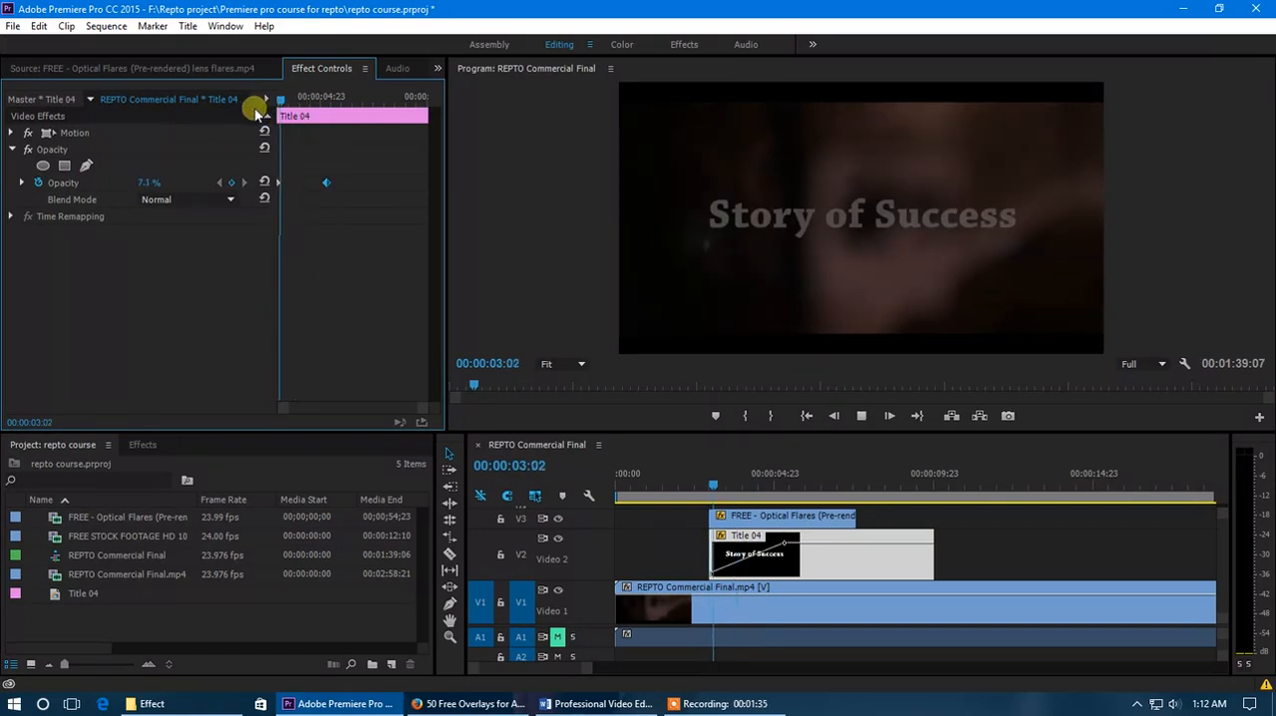
# - Move the title's 100% opacity keyframe to the very end of the clip and play back the slower fade-in
pyautogui.click(312, 119)
pyautogui.moveTo(315, 103); pyautogui.dragTo(313, 130)
pyautogui.moveTo(333, 185); pyautogui.dragTo(414, 188)
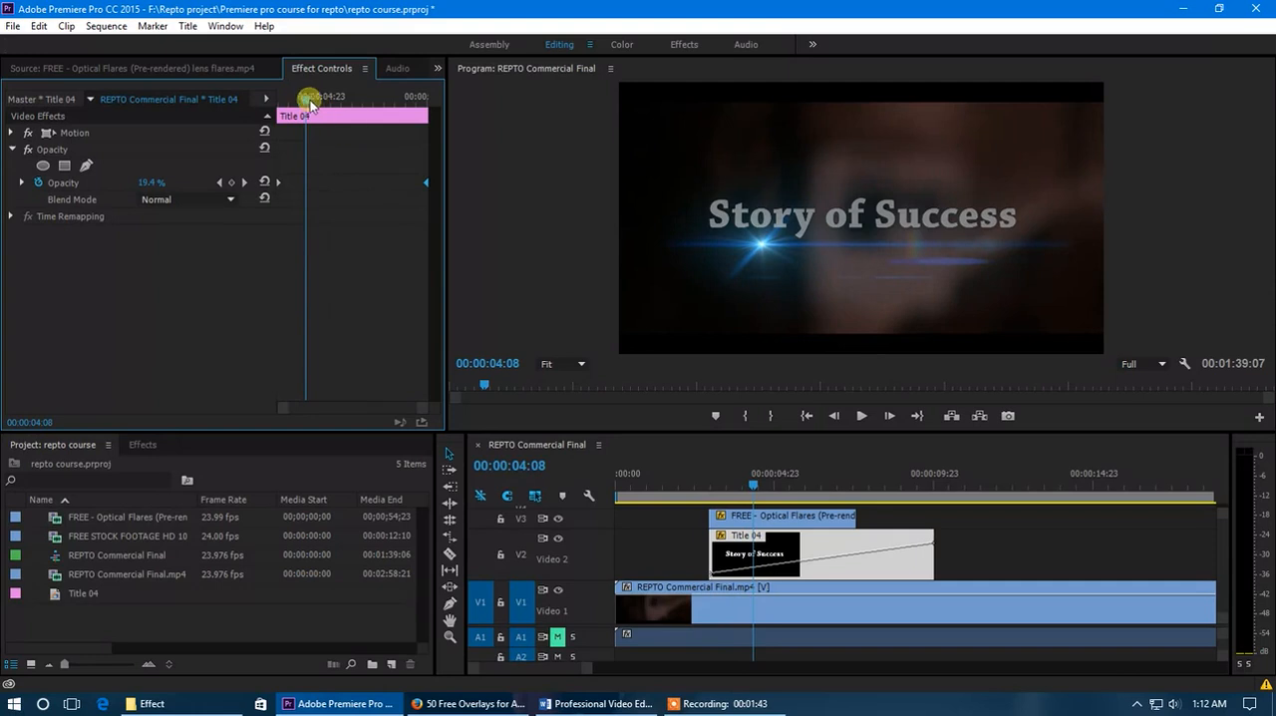
pyautogui.moveTo(317, 104); pyautogui.dragTo(257, 105)
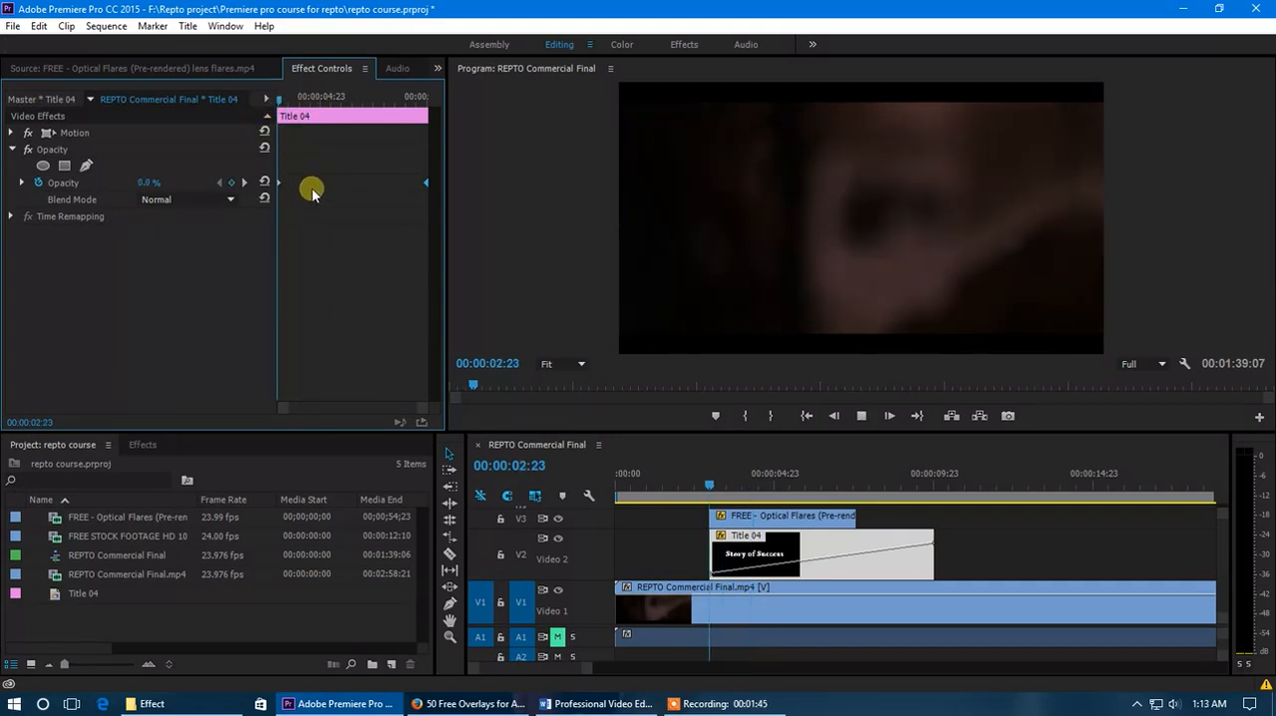
pyautogui.press('space')
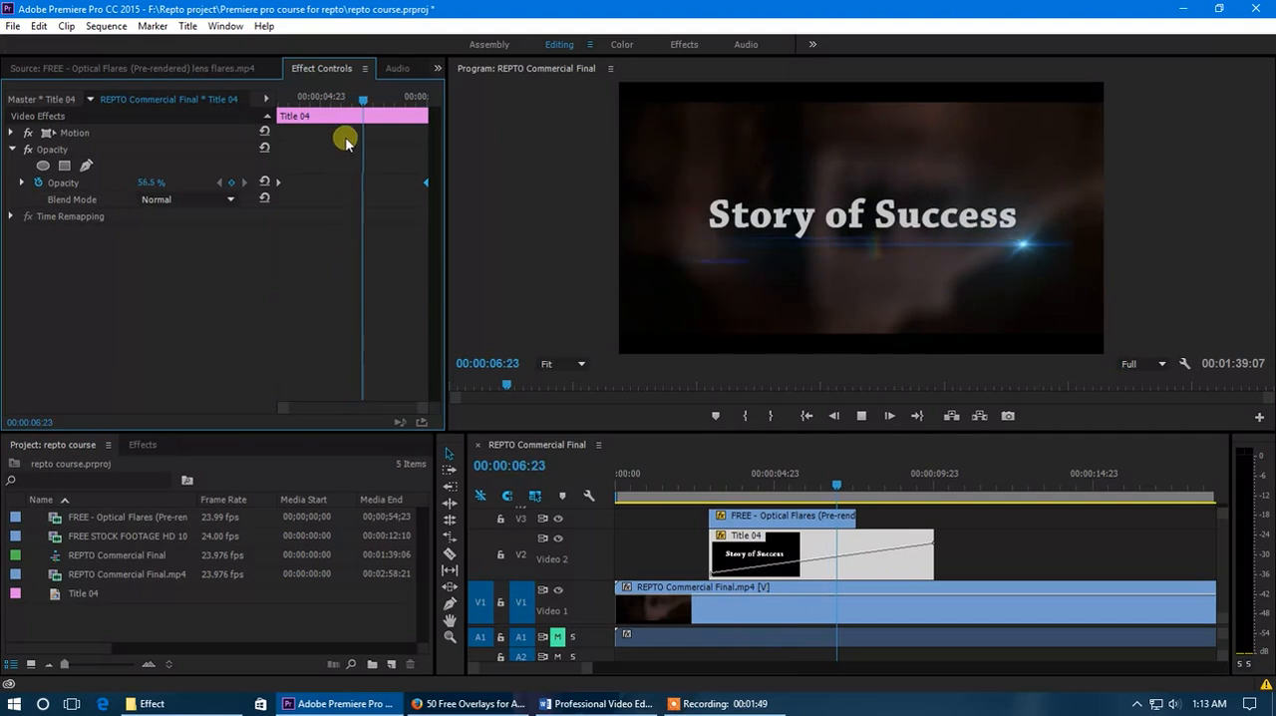
pyautogui.click(379, 103)
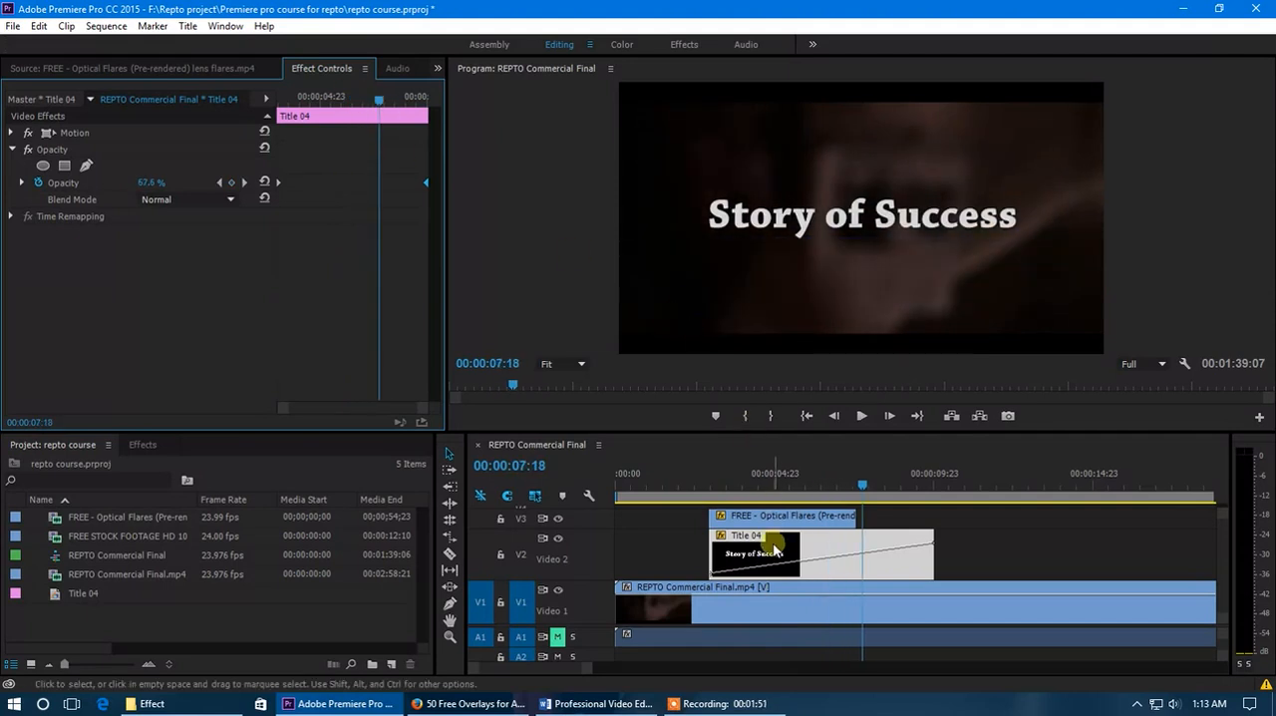
# - Place the title's 100% opacity keyframe at 00:00:07:00, near the point where the flare ends
pyautogui.scroll(-4, 776, 548)
pyautogui.moveTo(662, 487); pyautogui.dragTo(724, 512)
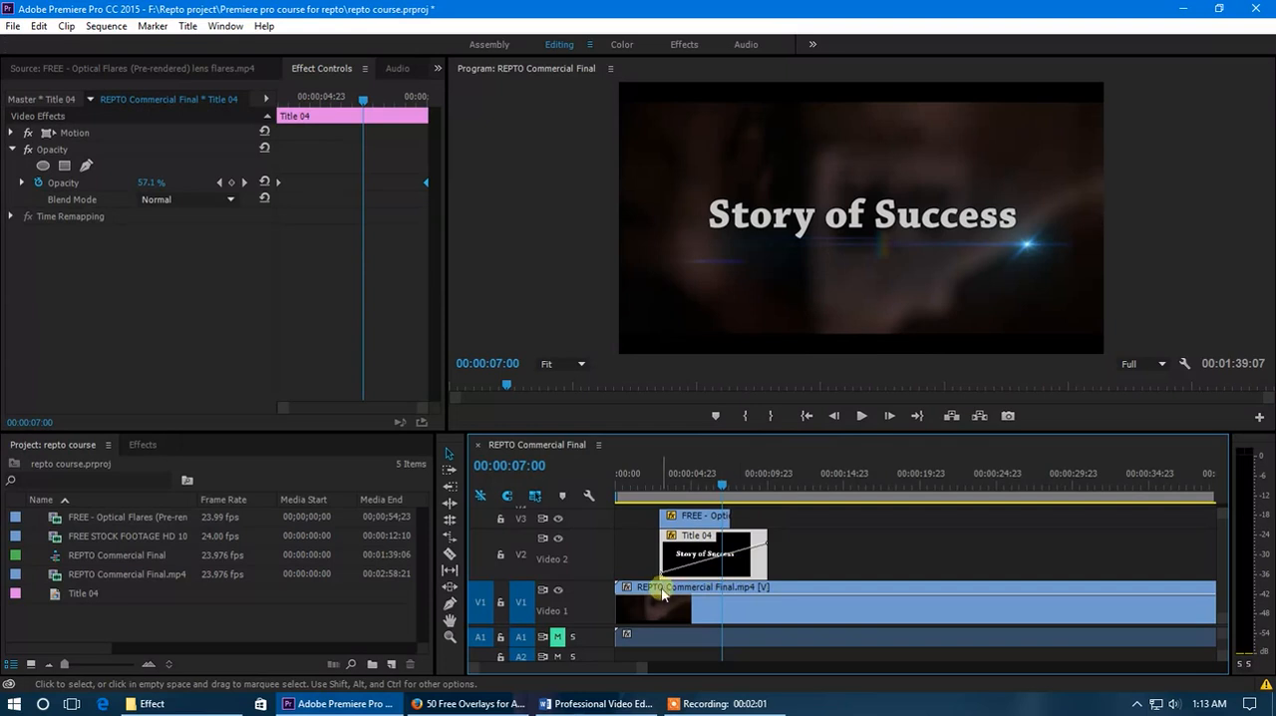
pyautogui.scroll(4, 692, 551)
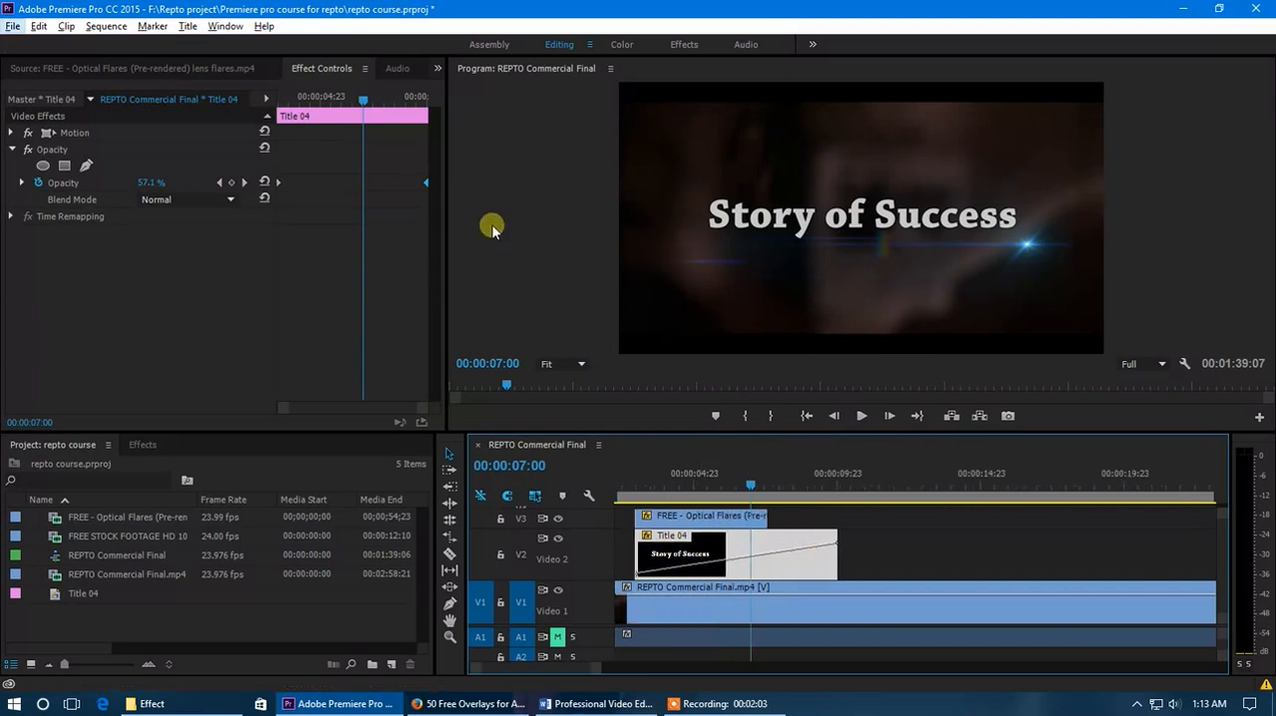
pyautogui.moveTo(423, 186); pyautogui.dragTo(365, 185)
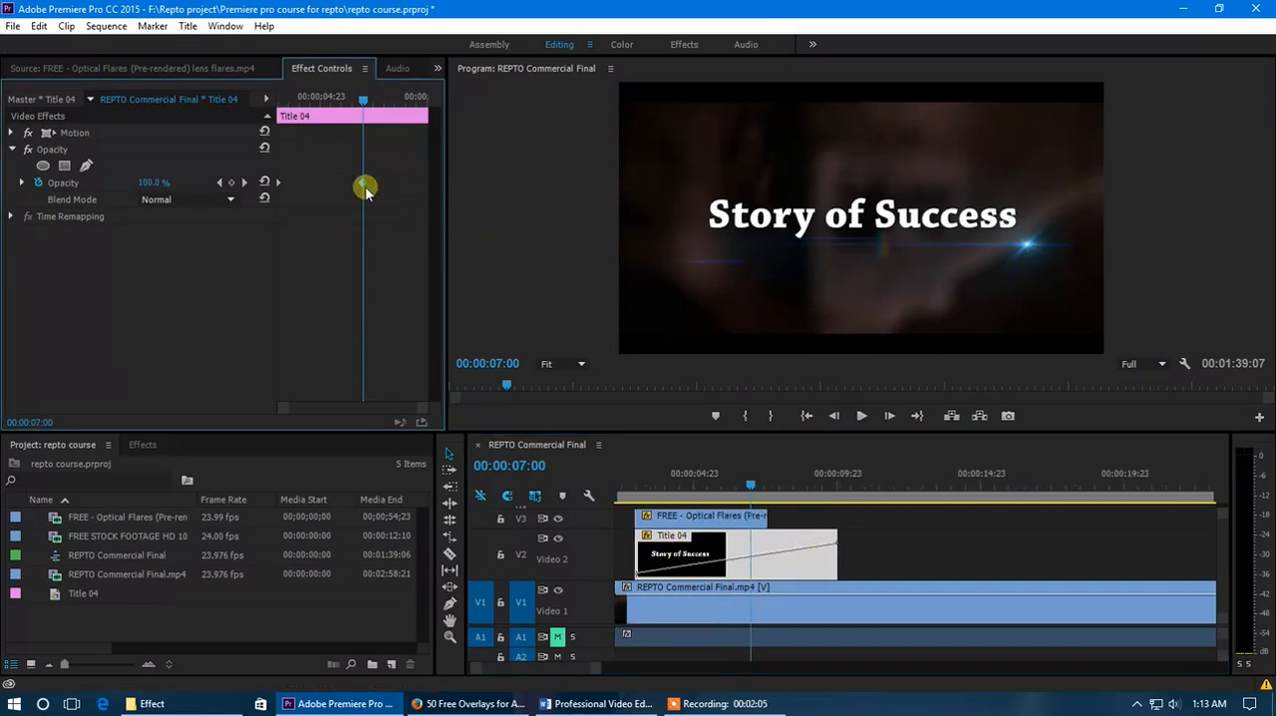
# - Add a fade-out to the title with a 100% opacity keyframe at 00:00:08:02 and a 0% keyframe near the clip's end
pyautogui.moveTo(363, 100); pyautogui.dragTo(387, 104)
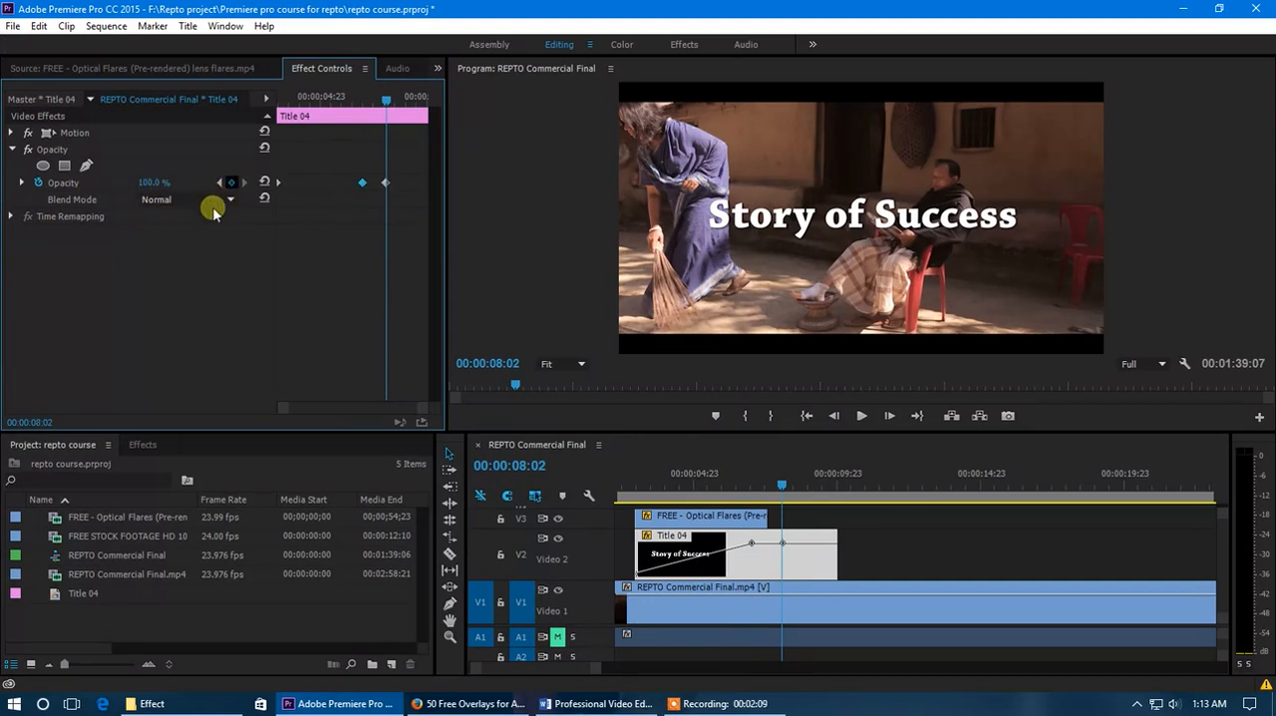
pyautogui.moveTo(388, 101); pyautogui.dragTo(437, 114)
pyautogui.moveTo(150, 182); pyautogui.dragTo(33, 185)
# - Shift the title's last three opacity keyframes earlier together and trim the clip's end to just past the final keyframe
pyautogui.moveTo(425, 102); pyautogui.dragTo(349, 106)
pyautogui.moveTo(337, 165); pyautogui.dragTo(439, 199)
pyautogui.moveTo(365, 182); pyautogui.dragTo(316, 182)
pyautogui.moveTo(349, 95); pyautogui.dragTo(365, 100)
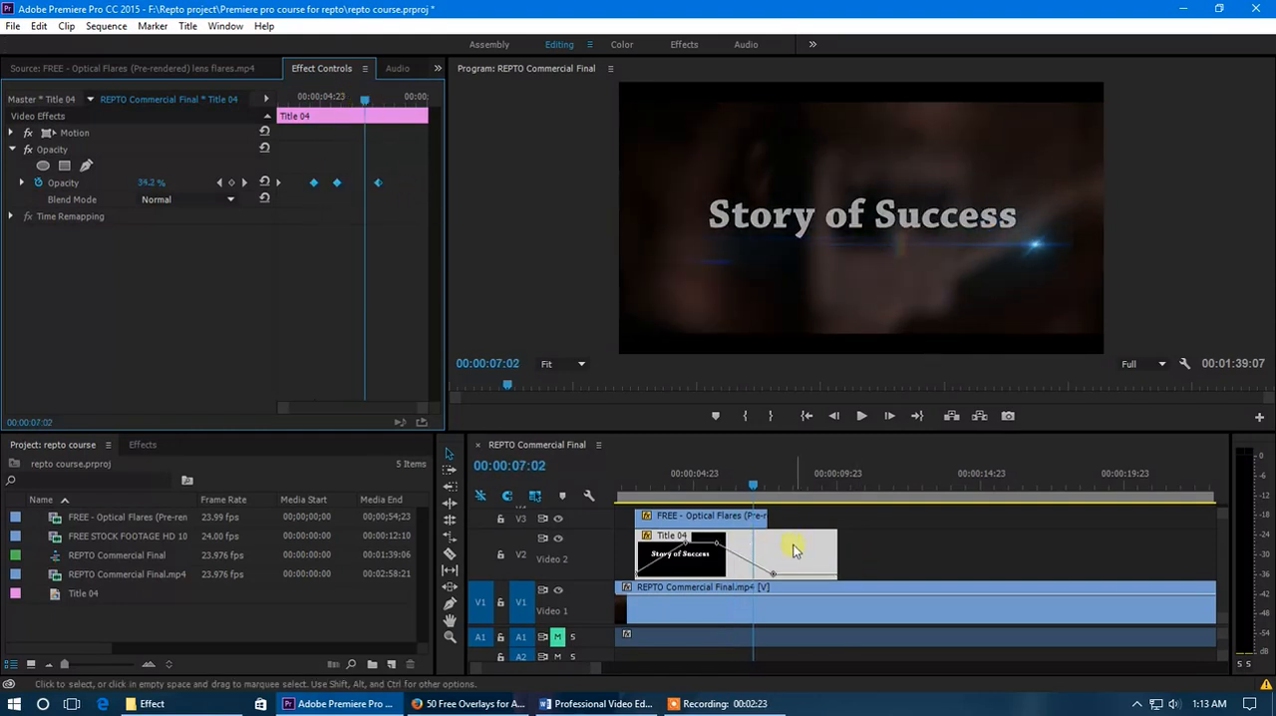
pyautogui.moveTo(836, 554); pyautogui.dragTo(784, 558)
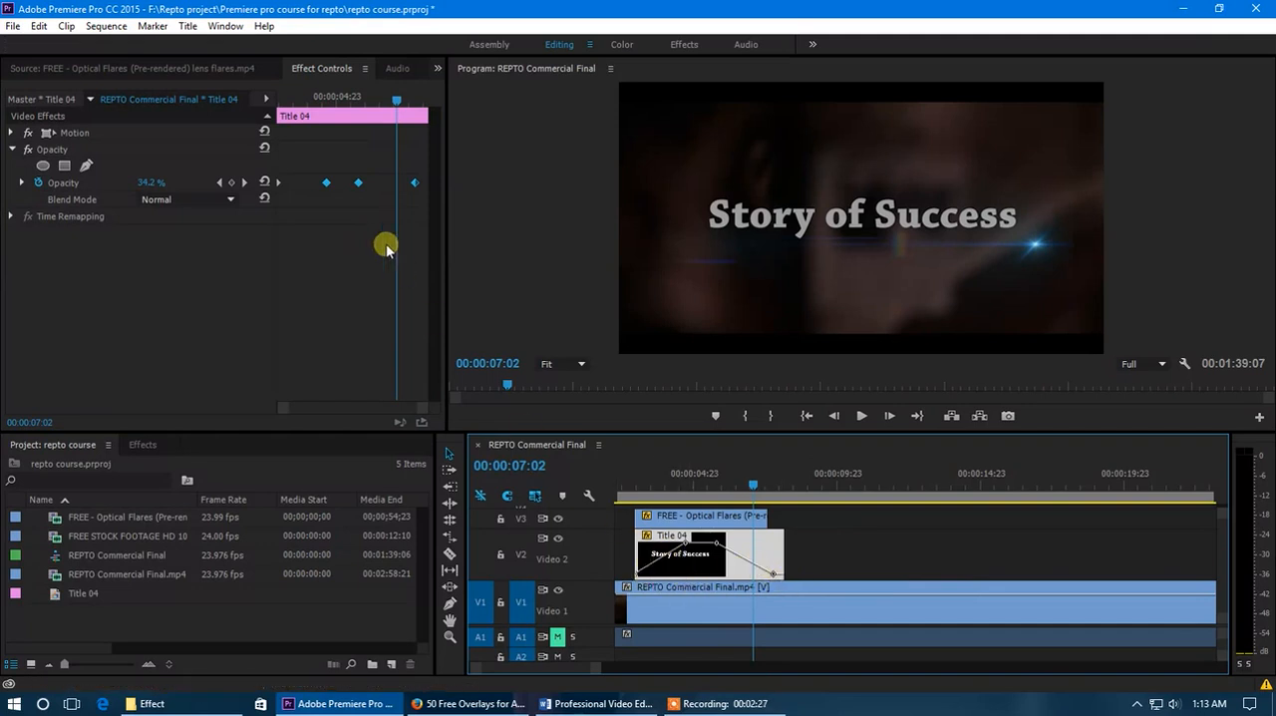
pyautogui.click(306, 205)
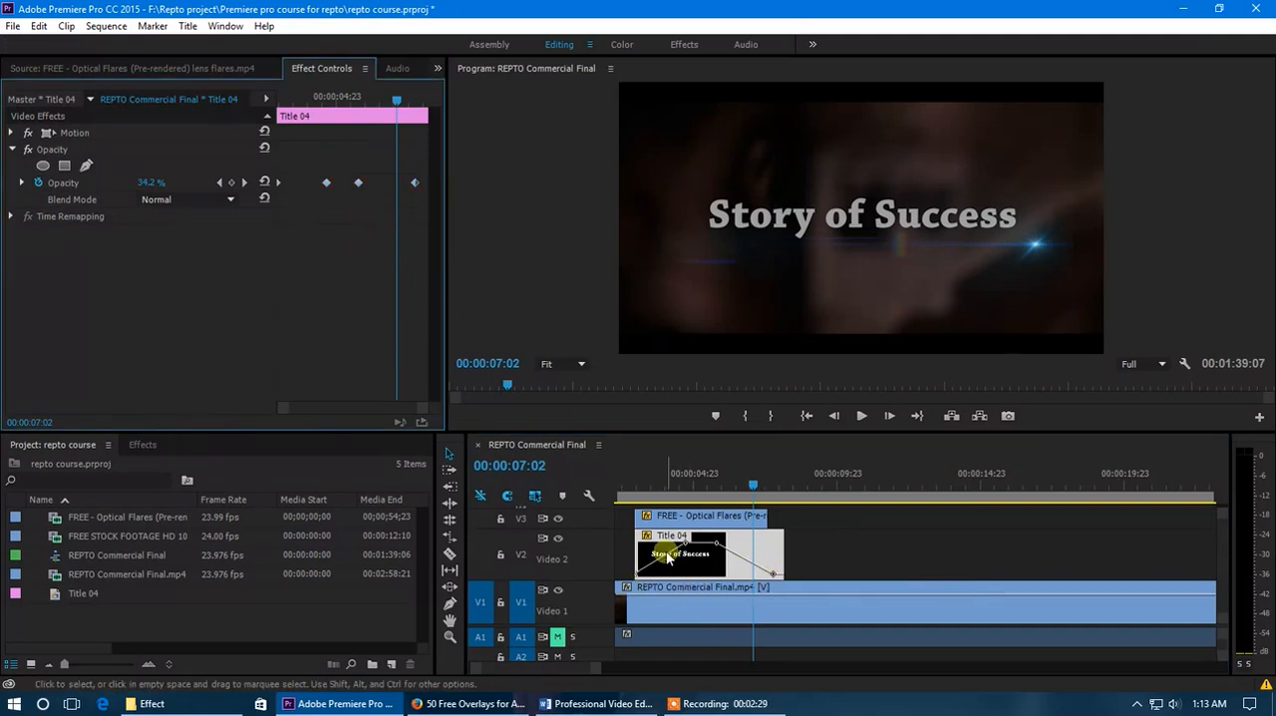
# - Move the title's hold and fade-out keyframes earlier on the timeline, trim its end to match the flare clip, and preview the fade
pyautogui.scroll(3, 652, 592)
pyautogui.hscroll(-3, 544, 665)
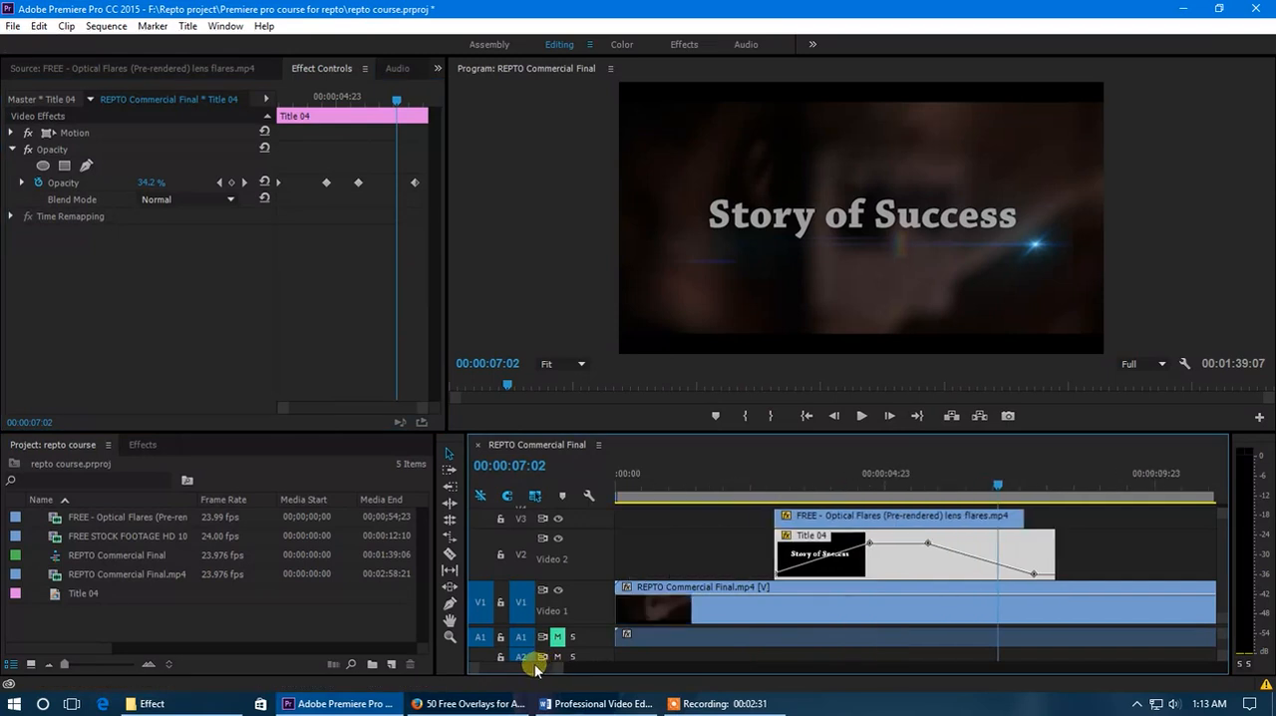
pyautogui.moveTo(870, 542); pyautogui.dragTo(851, 543)
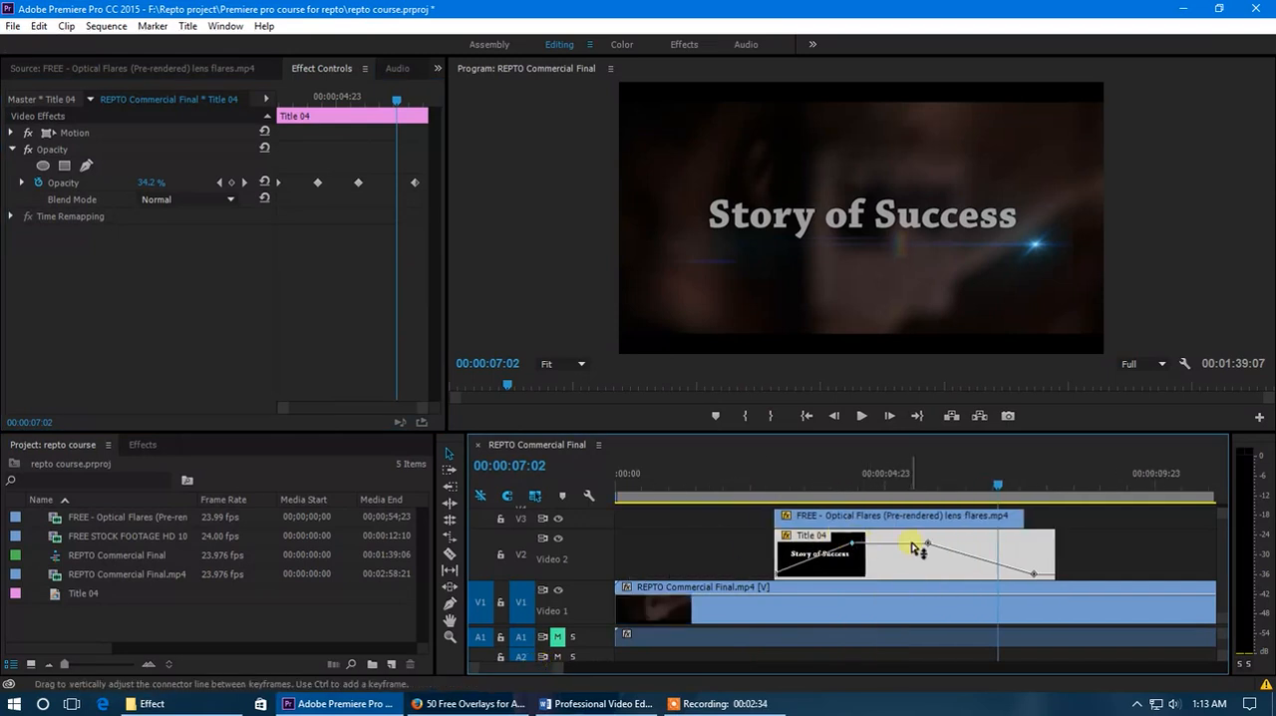
pyautogui.moveTo(928, 543); pyautogui.dragTo(905, 542)
pyautogui.moveTo(1034, 574)
pyautogui.mouseDown()
pyautogui.moveTo(1010, 575)
pyautogui.moveTo(1024, 554)
pyautogui.mouseUp()
pyautogui.moveTo(963, 487); pyautogui.dragTo(756, 510)
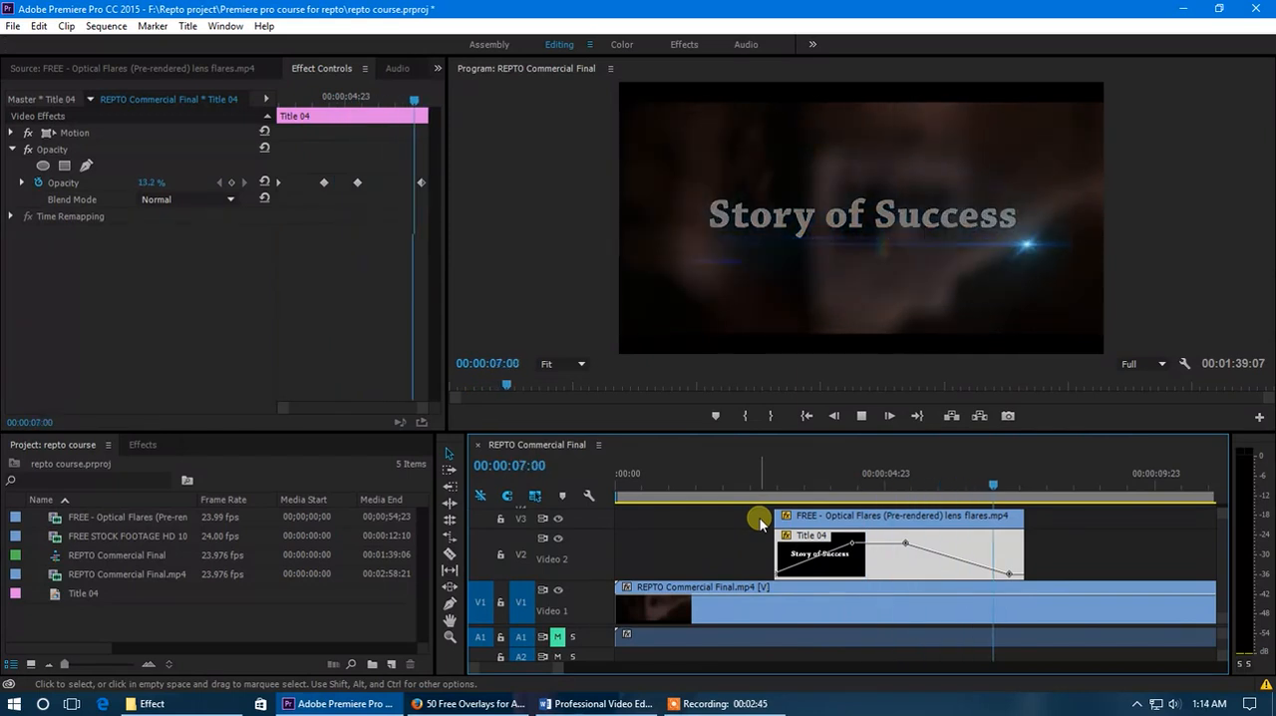
# - Nudge the title's final opacity keyframe slightly closer to the clip's end
pyautogui.moveTo(856, 494); pyautogui.dragTo(900, 497)
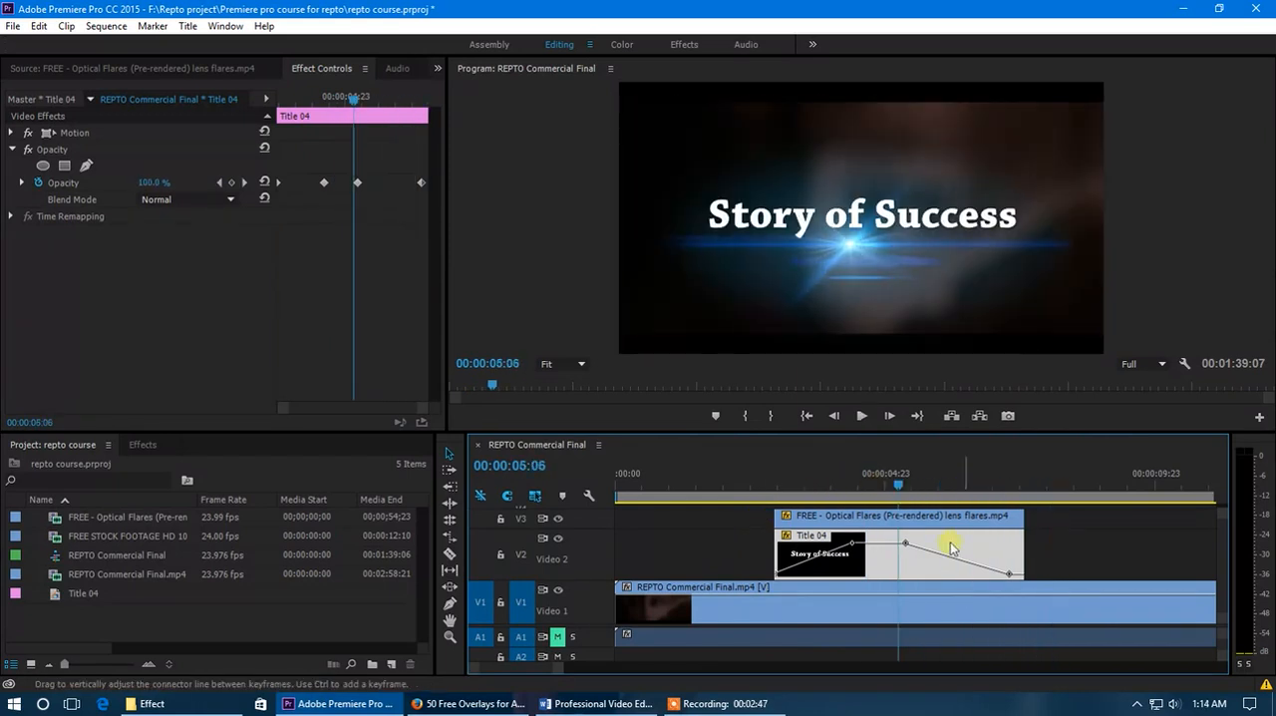
pyautogui.moveTo(1010, 575); pyautogui.dragTo(1013, 585)
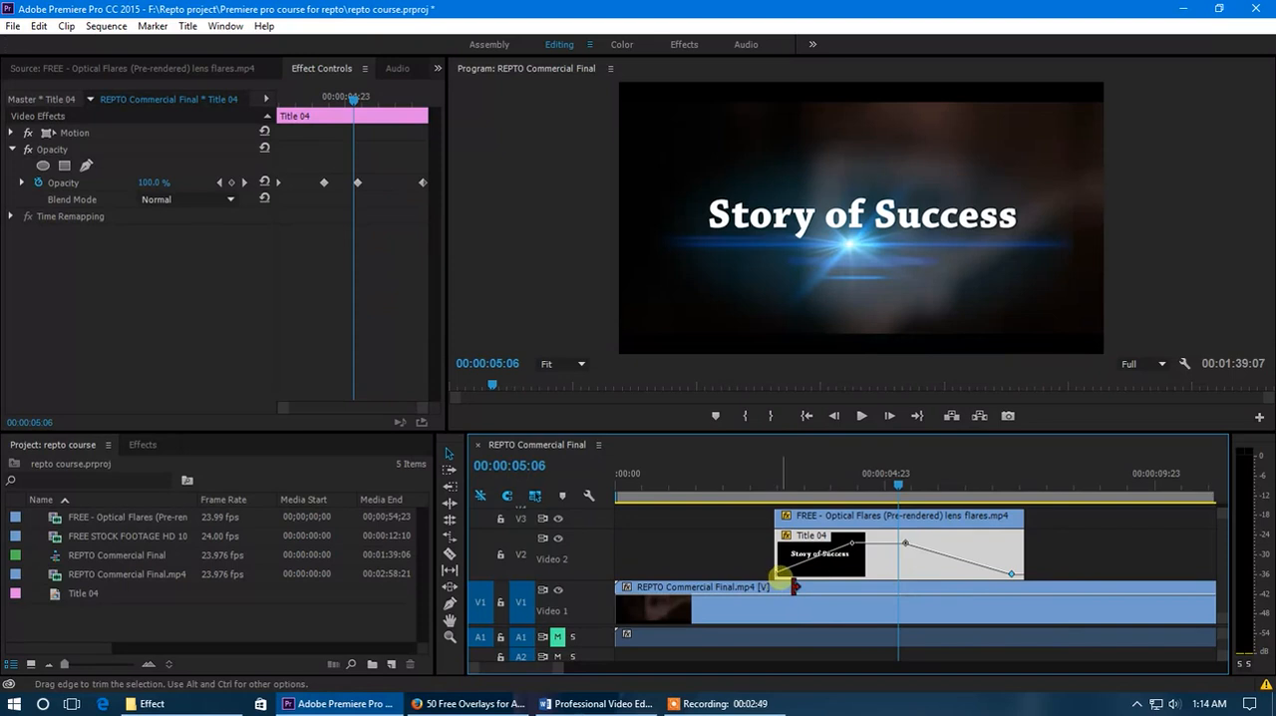
pyautogui.moveTo(776, 582); pyautogui.dragTo(776, 568)
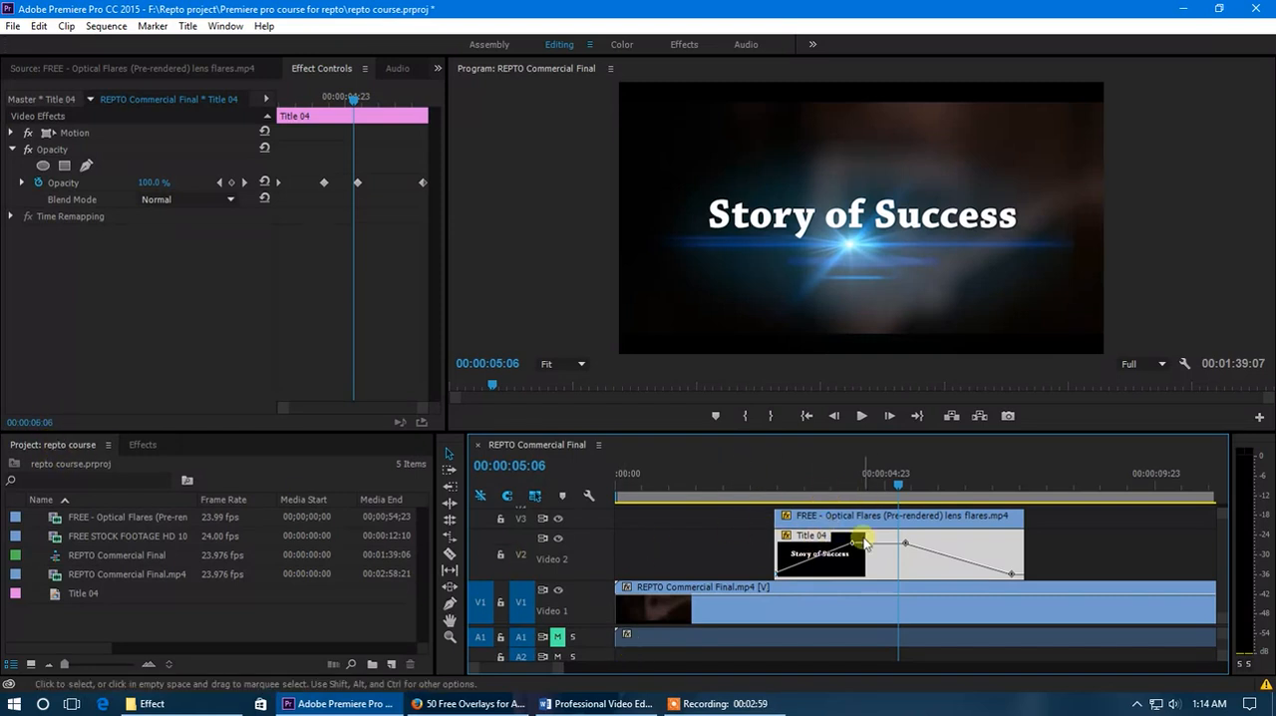
# - Turn off the opacity animation on the "Story of Success" title and delete all its existing keyframes
pyautogui.click(37, 182)
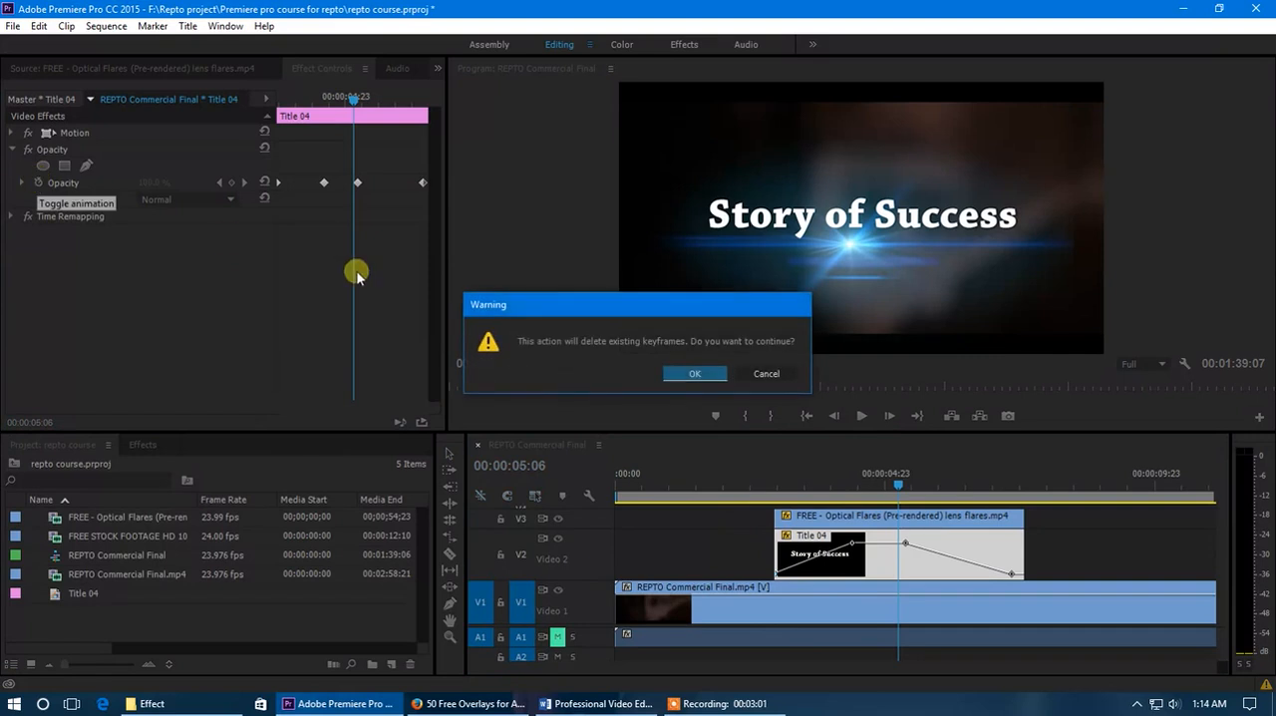
pyautogui.click(690, 374)
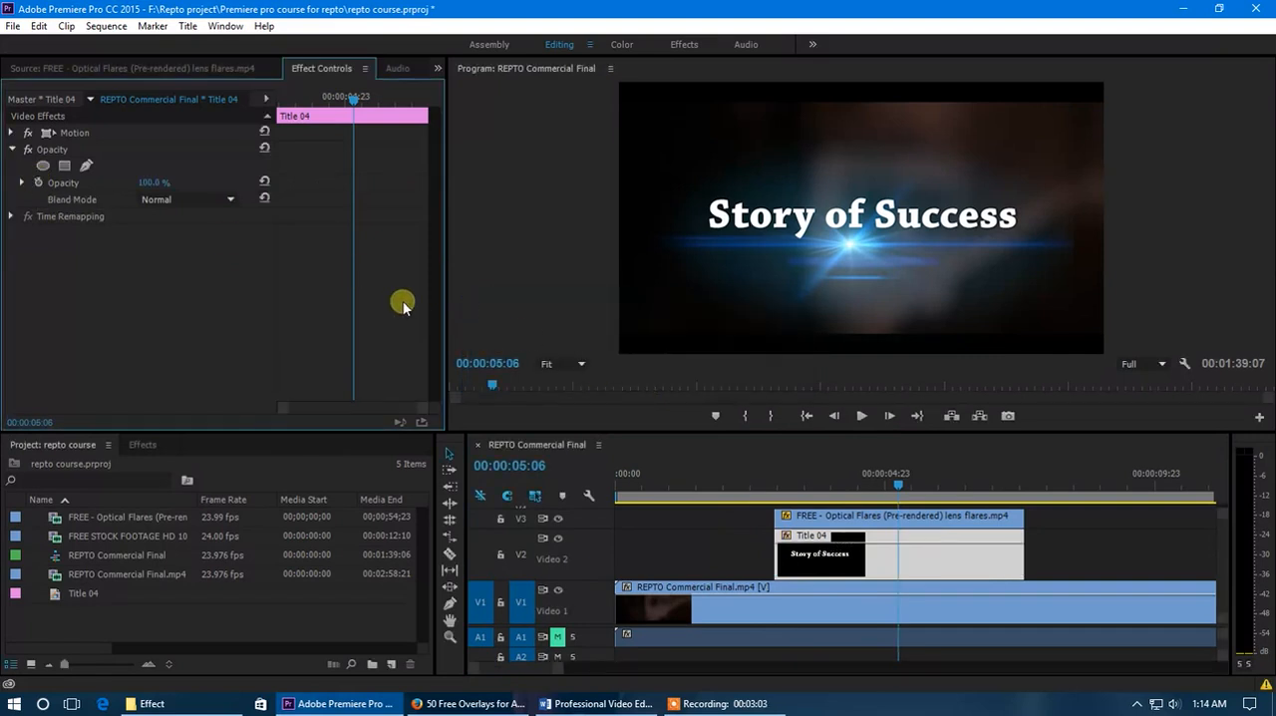
# - Apply the Spiral Boxes wipe transition to the start of the "Story of Success" title clip
pyautogui.click(143, 445)
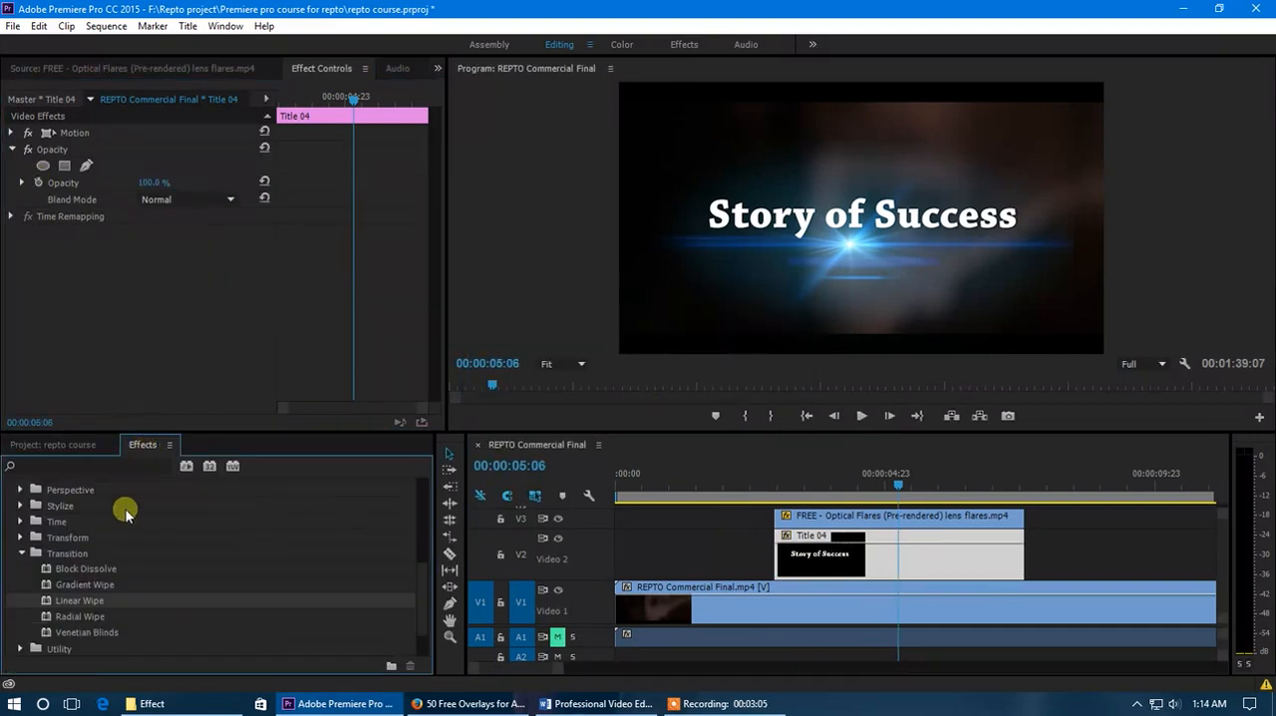
pyautogui.click(40, 554)
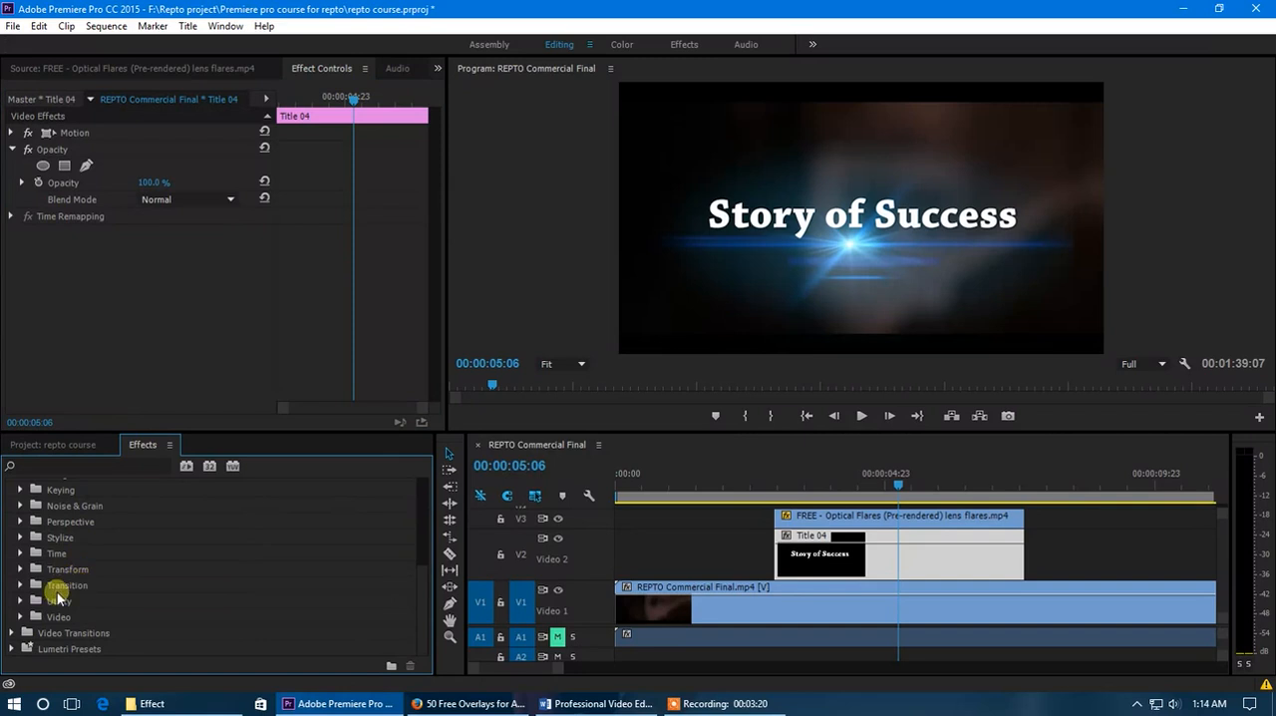
pyautogui.click(20, 633)
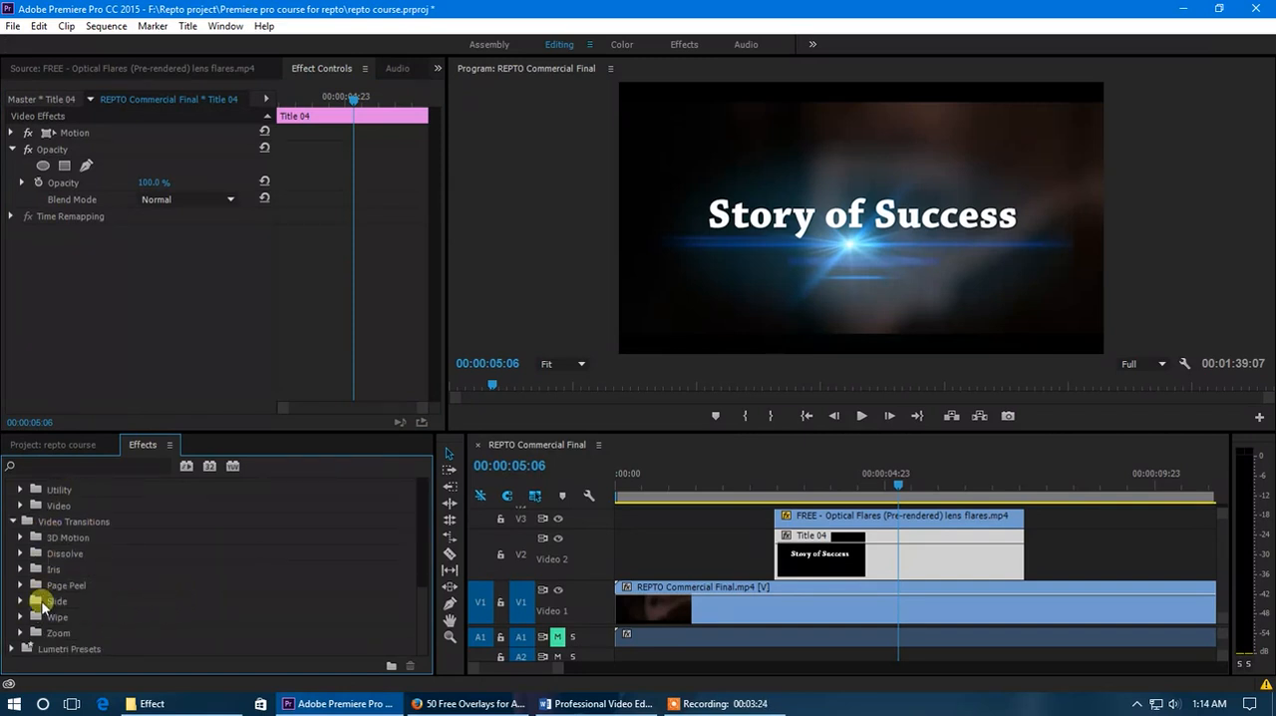
pyautogui.click(20, 617)
pyautogui.scroll(-3, 166, 602)
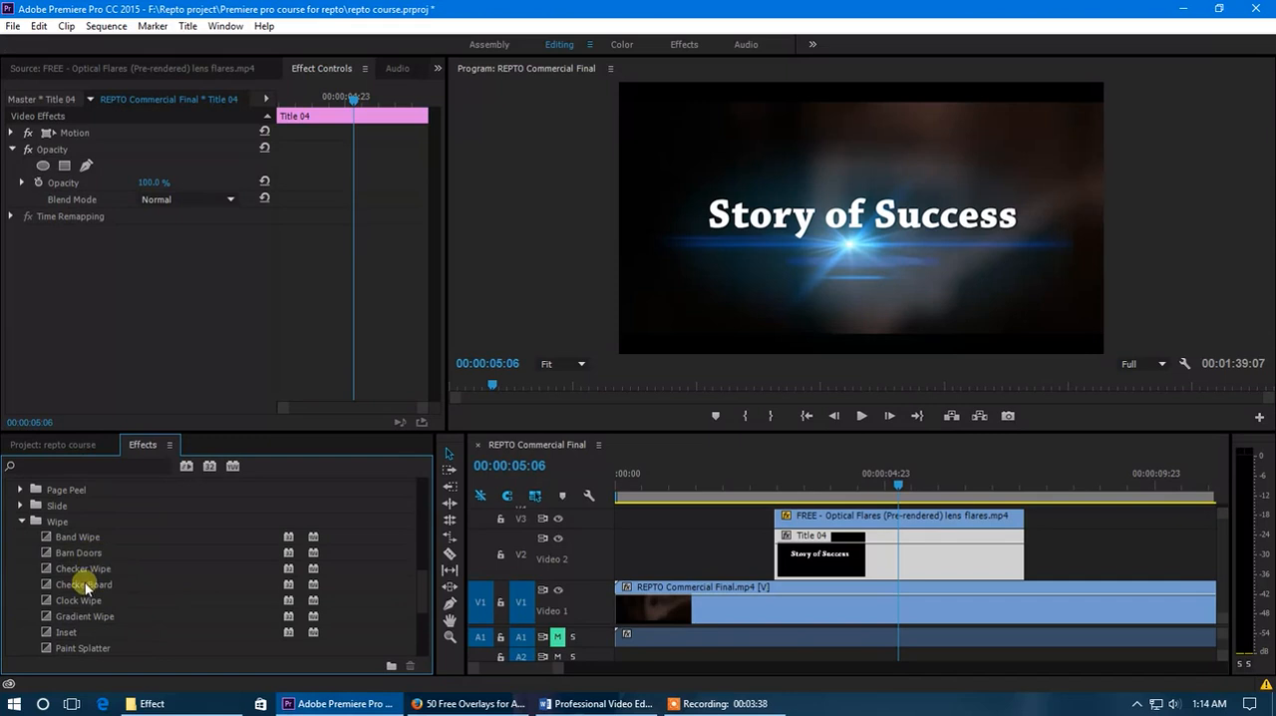
pyautogui.scroll(-1, 103, 579)
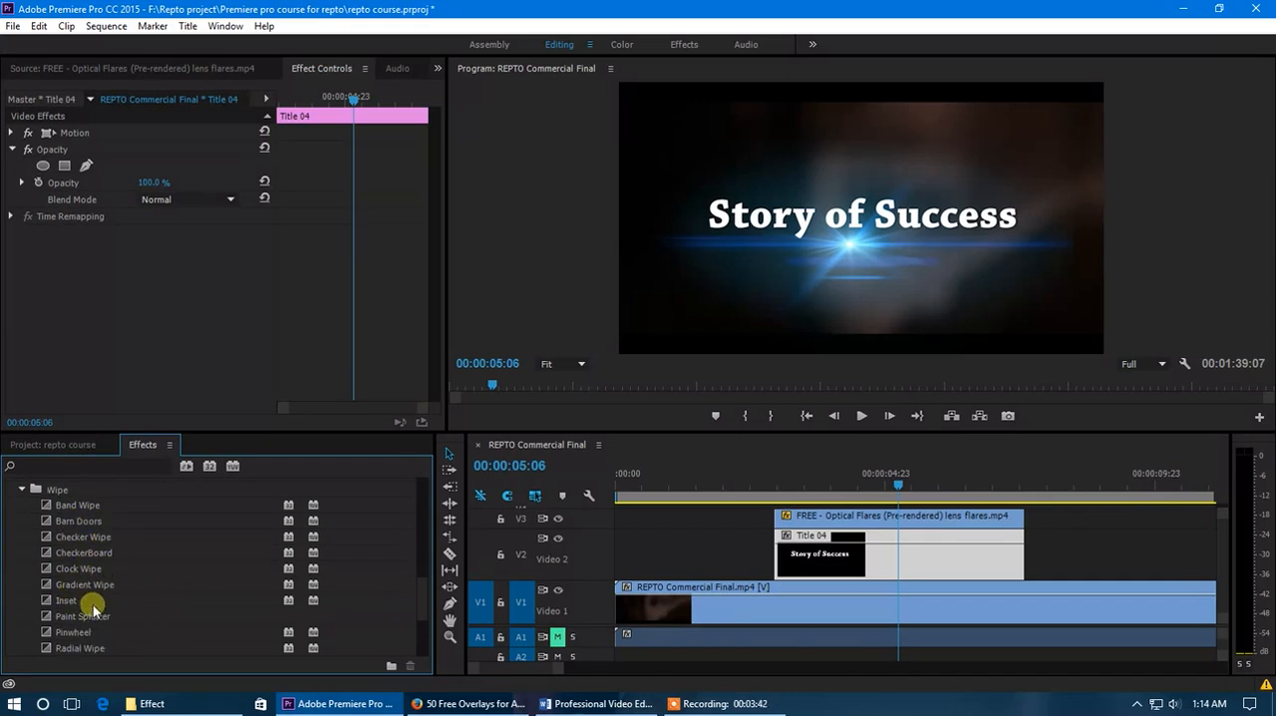
pyautogui.scroll(-3, 90, 605)
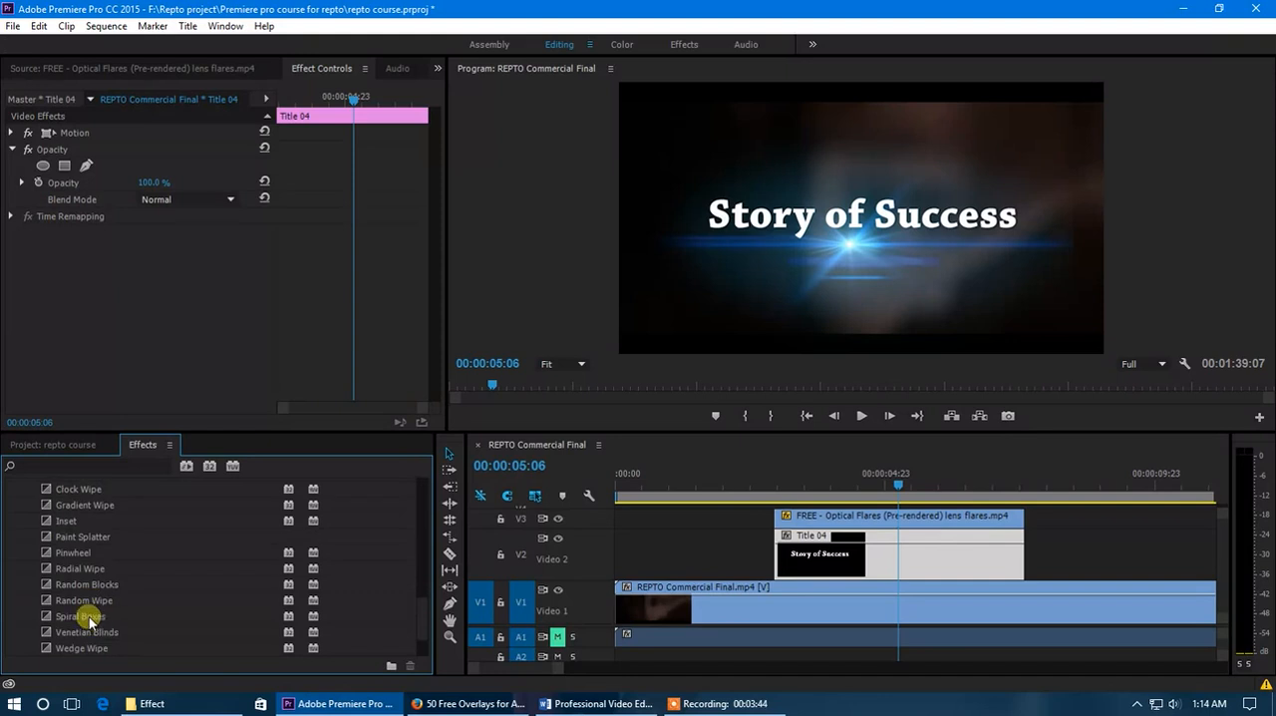
pyautogui.moveTo(93, 620); pyautogui.dragTo(780, 536)
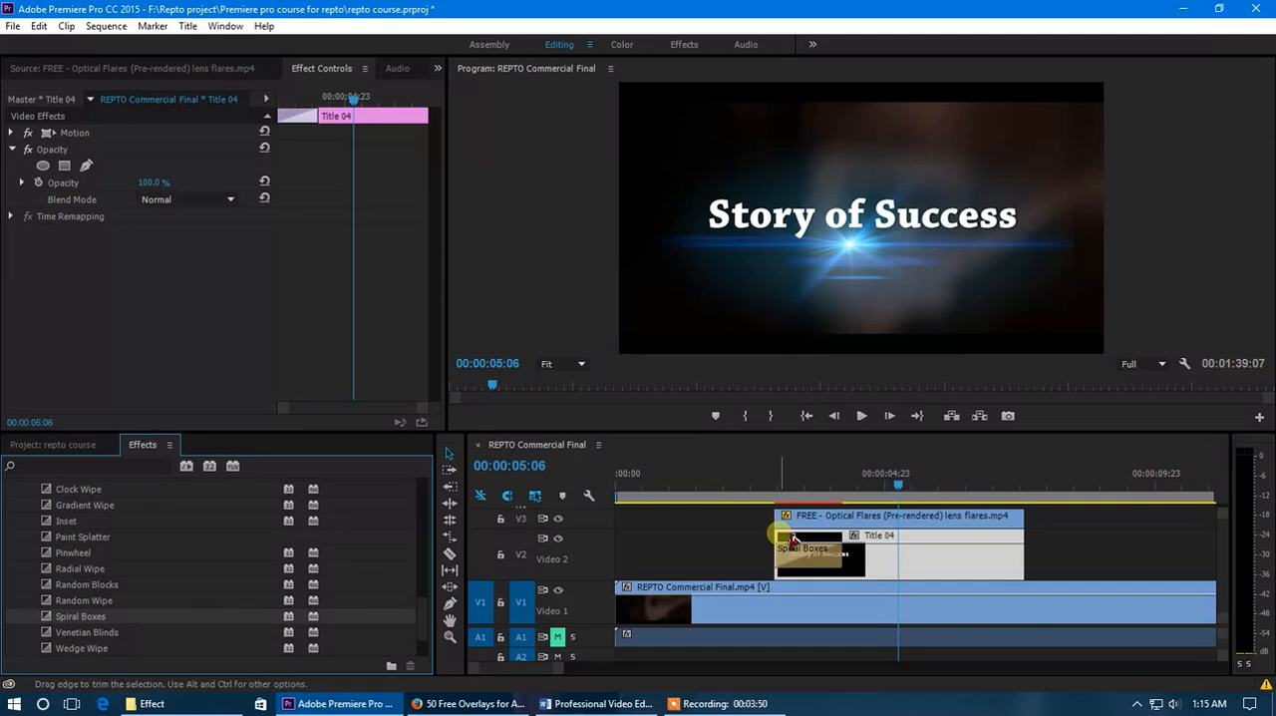
# - Preview the Spiral Boxes transition by playing and scrubbing from just before the title starts
pyautogui.click(780, 491)
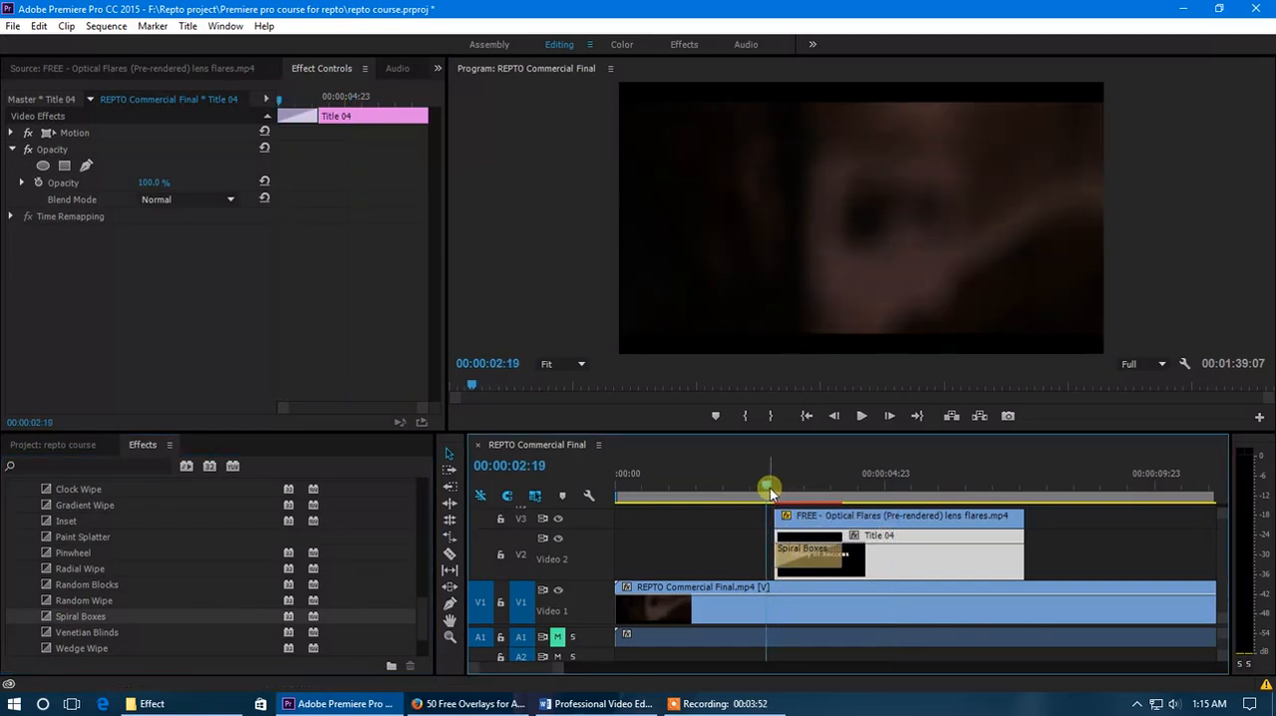
pyautogui.press('space')
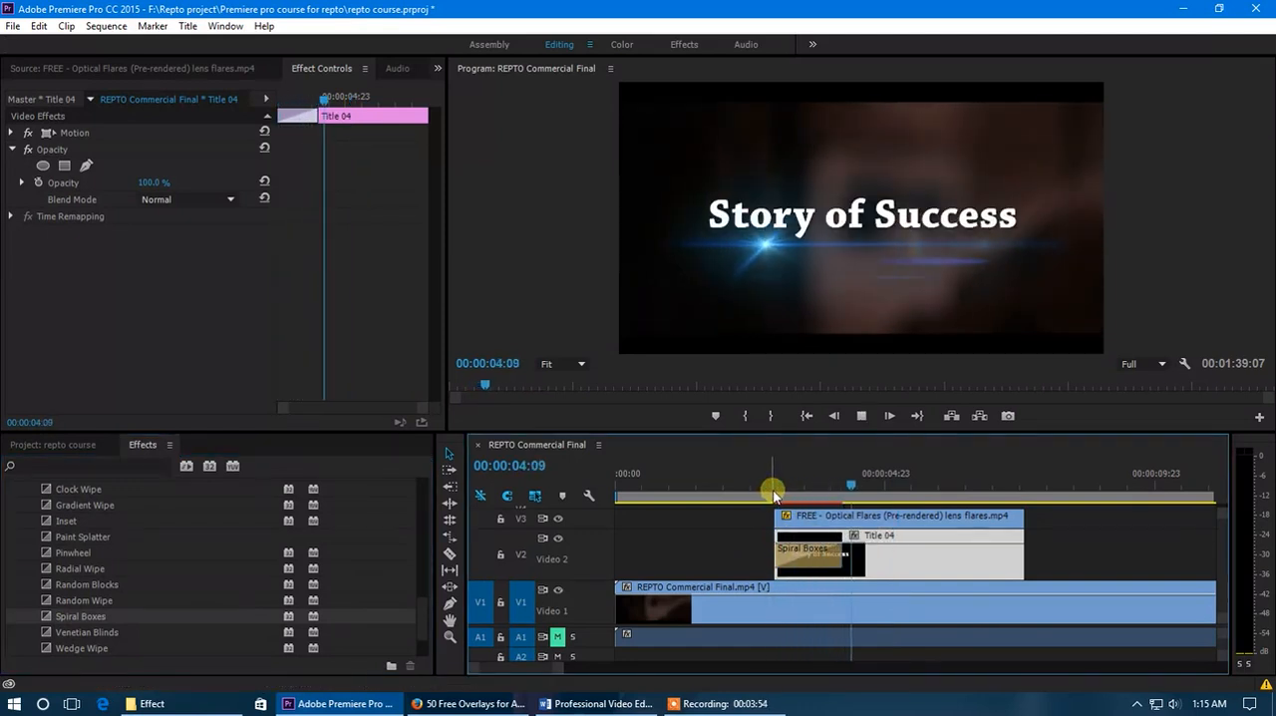
pyautogui.moveTo(775, 493); pyautogui.dragTo(832, 499)
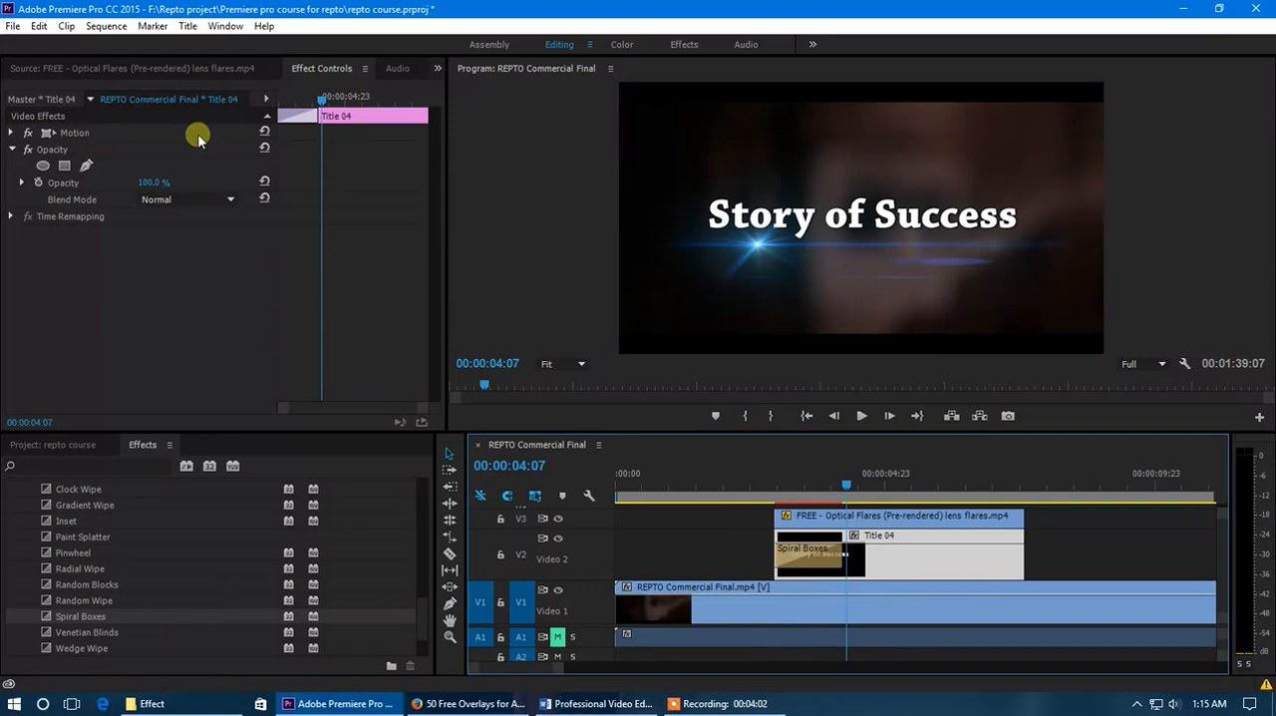
# - Delete the Spiral Boxes transition from the start of the title clip
pyautogui.click(308, 117)
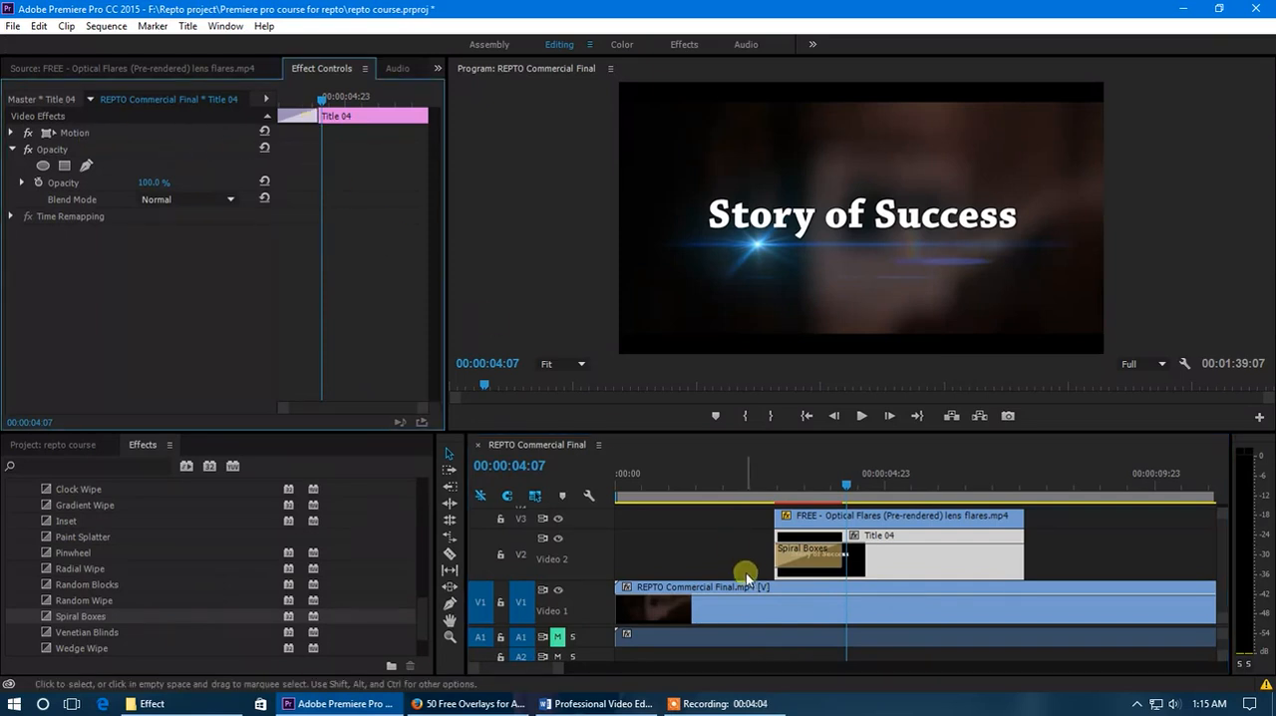
pyautogui.click(816, 572)
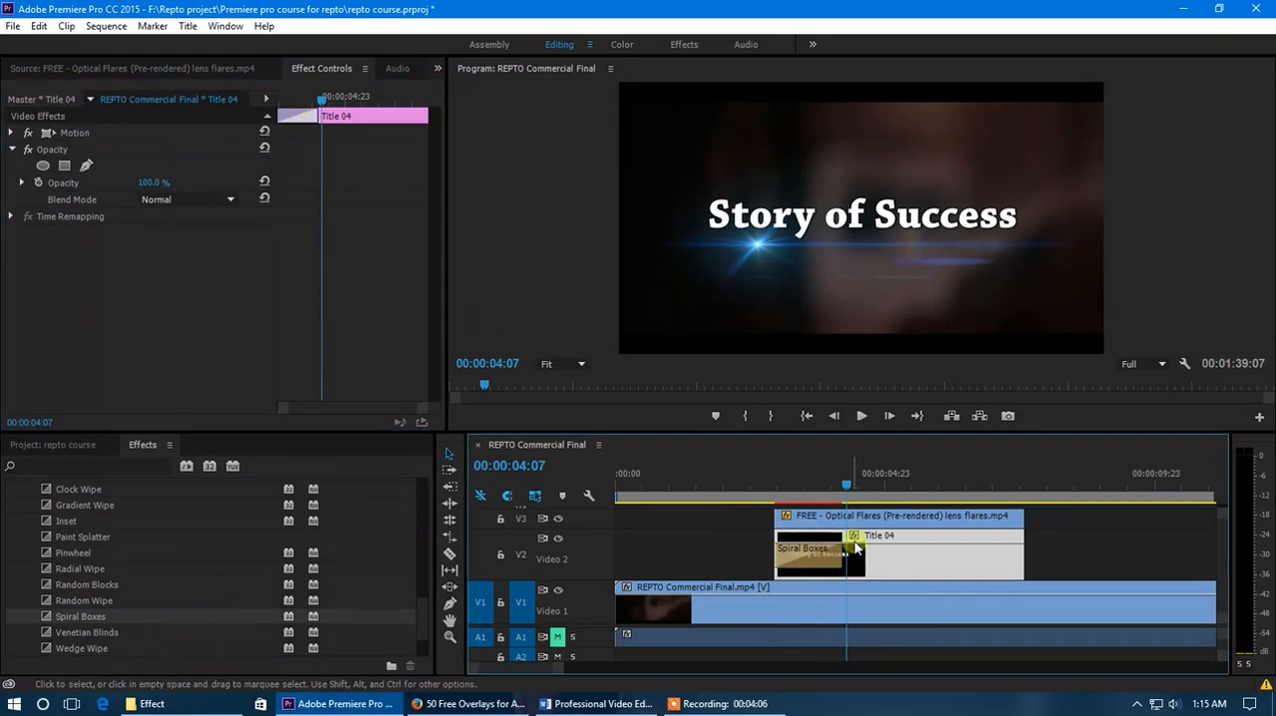
pyautogui.scroll(3, 812, 569)
pyautogui.click(795, 563)
pyautogui.press('Delete')
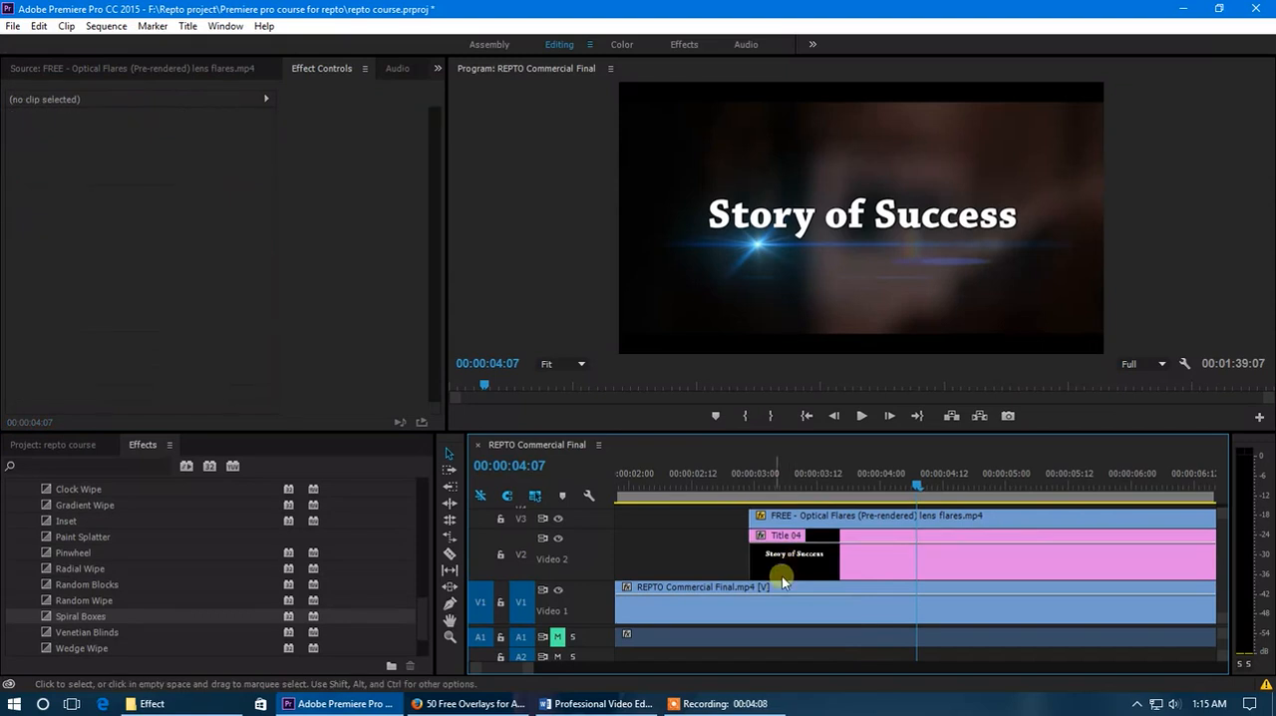
pyautogui.scroll(2, 79, 563)
pyautogui.scroll(-4, 721, 536)
pyautogui.click(682, 495)
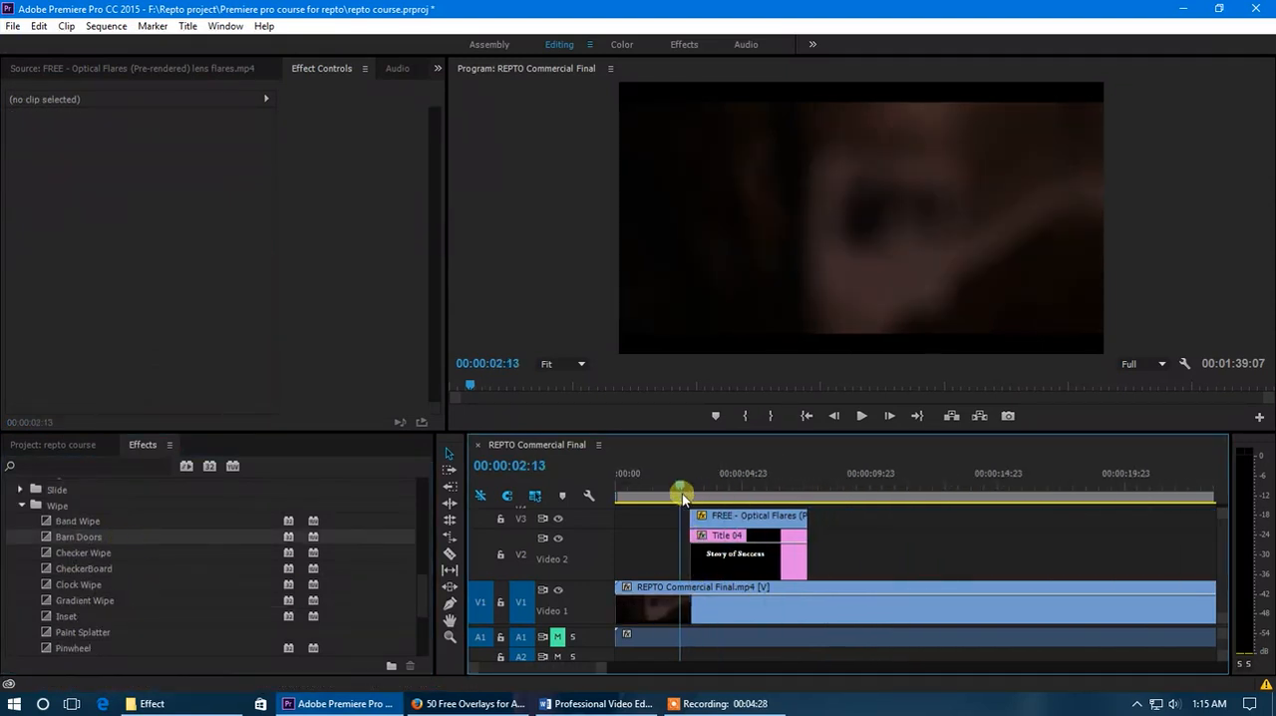
pyautogui.click(19, 506)
pyautogui.scroll(4, 112, 562)
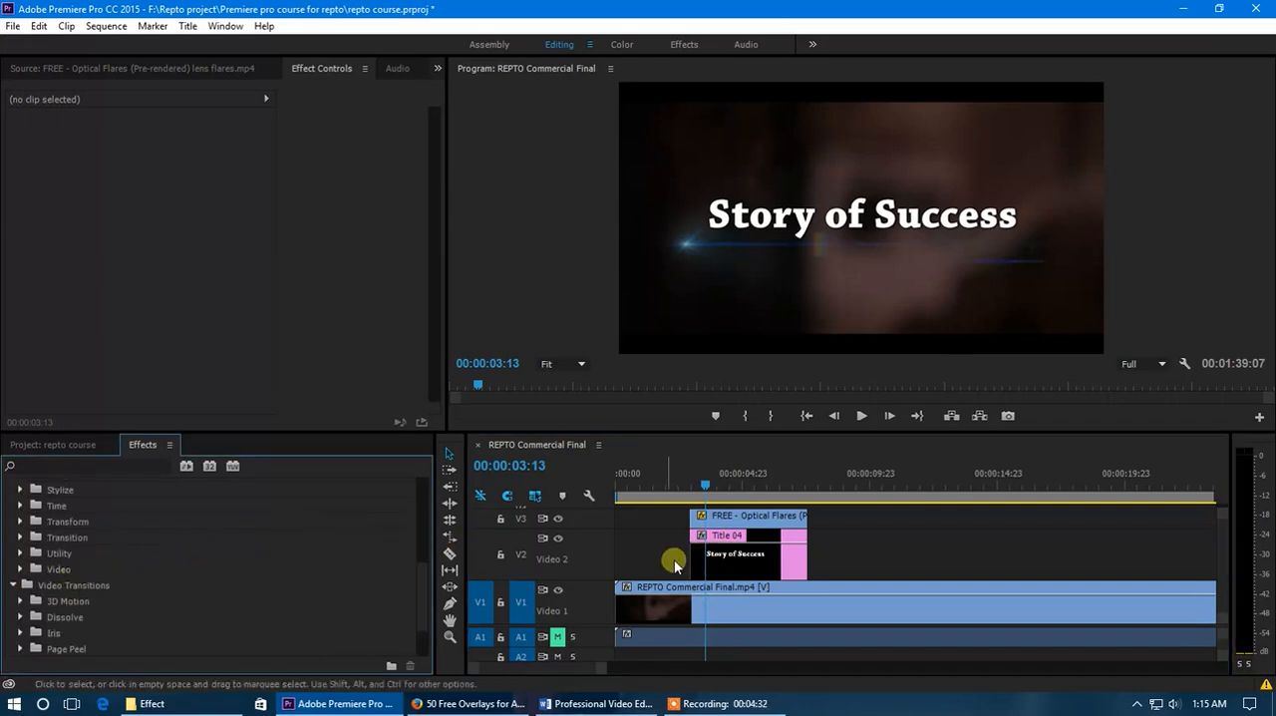
pyautogui.scroll(4, 170, 587)
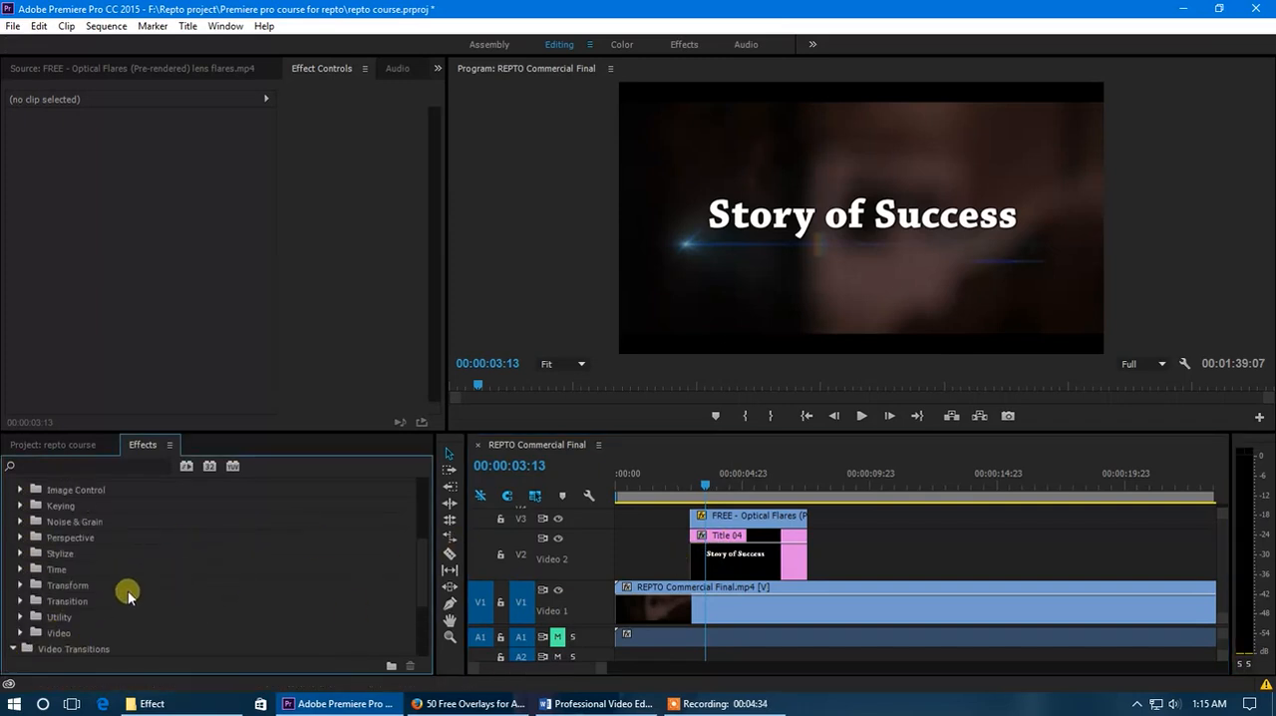
pyautogui.moveTo(713, 482); pyautogui.dragTo(728, 487)
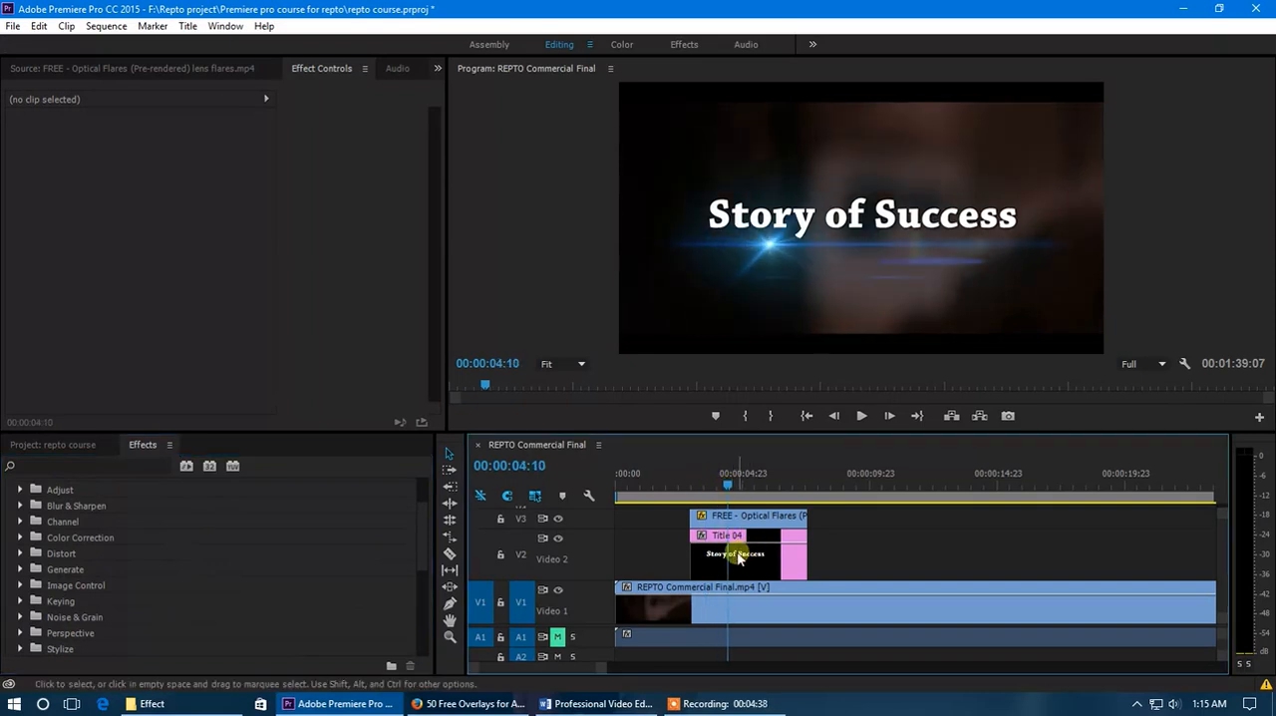
# - Shorten the REPTO Commercial Final.mp4 clip by trimming its end back to about 00:01:16:13
pyautogui.scroll(-5, 733, 533)
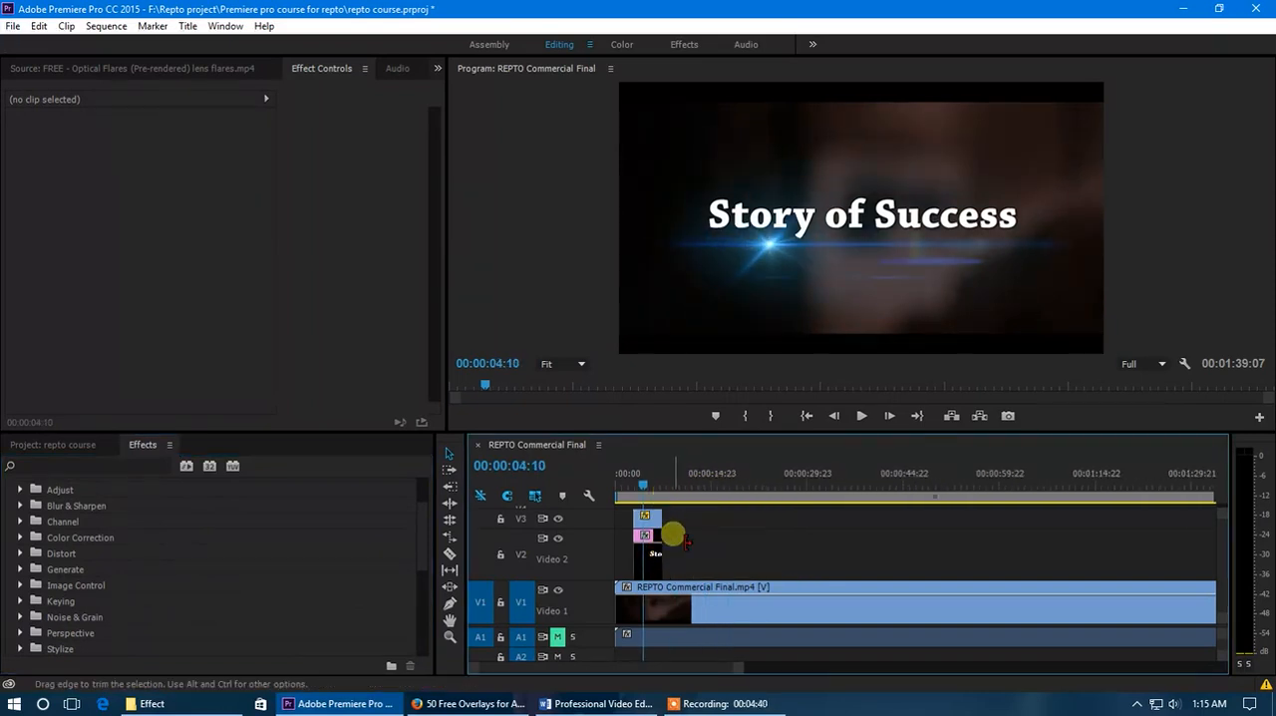
pyautogui.scroll(-2, 673, 525)
pyautogui.click(638, 486)
pyautogui.moveTo(638, 486); pyautogui.dragTo(869, 518)
pyautogui.moveTo(984, 587); pyautogui.dragTo(903, 586)
# - Move the playhead to 00:01:11:10, shortly before the end of the trimmed video clip
pyautogui.moveTo(867, 486); pyautogui.dragTo(890, 488)
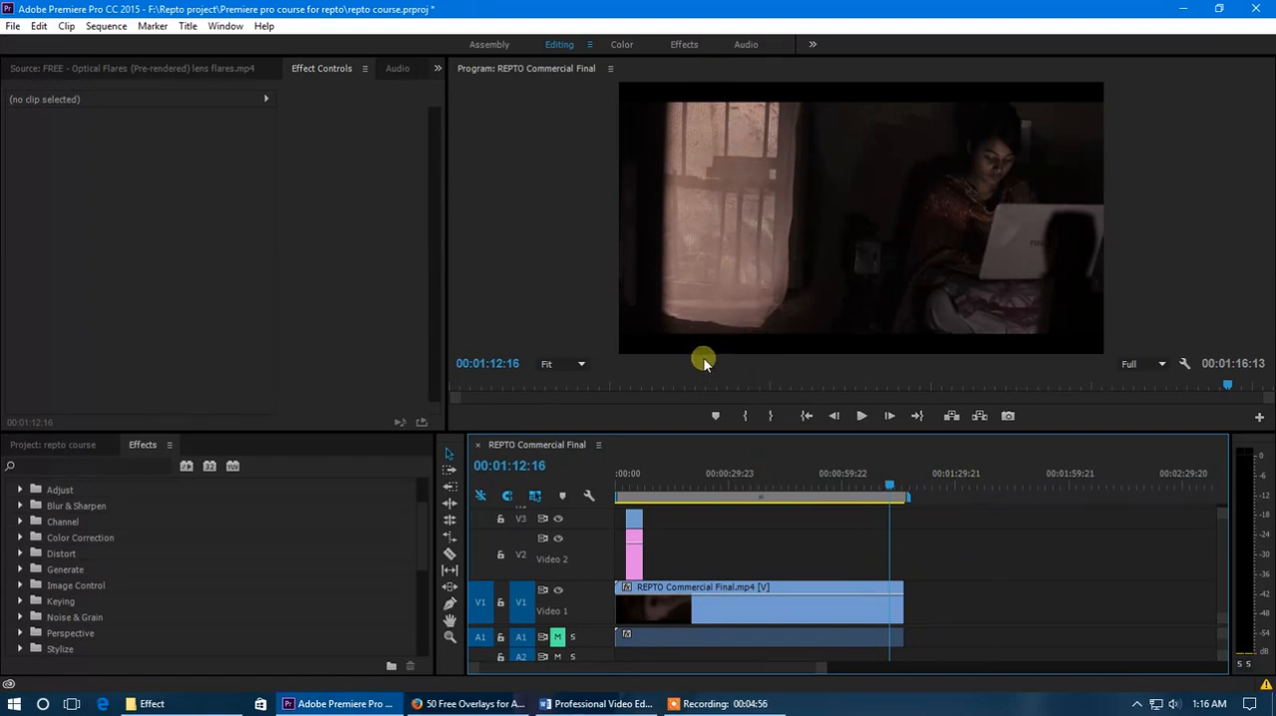
pyautogui.moveTo(886, 488); pyautogui.dragTo(891, 493)
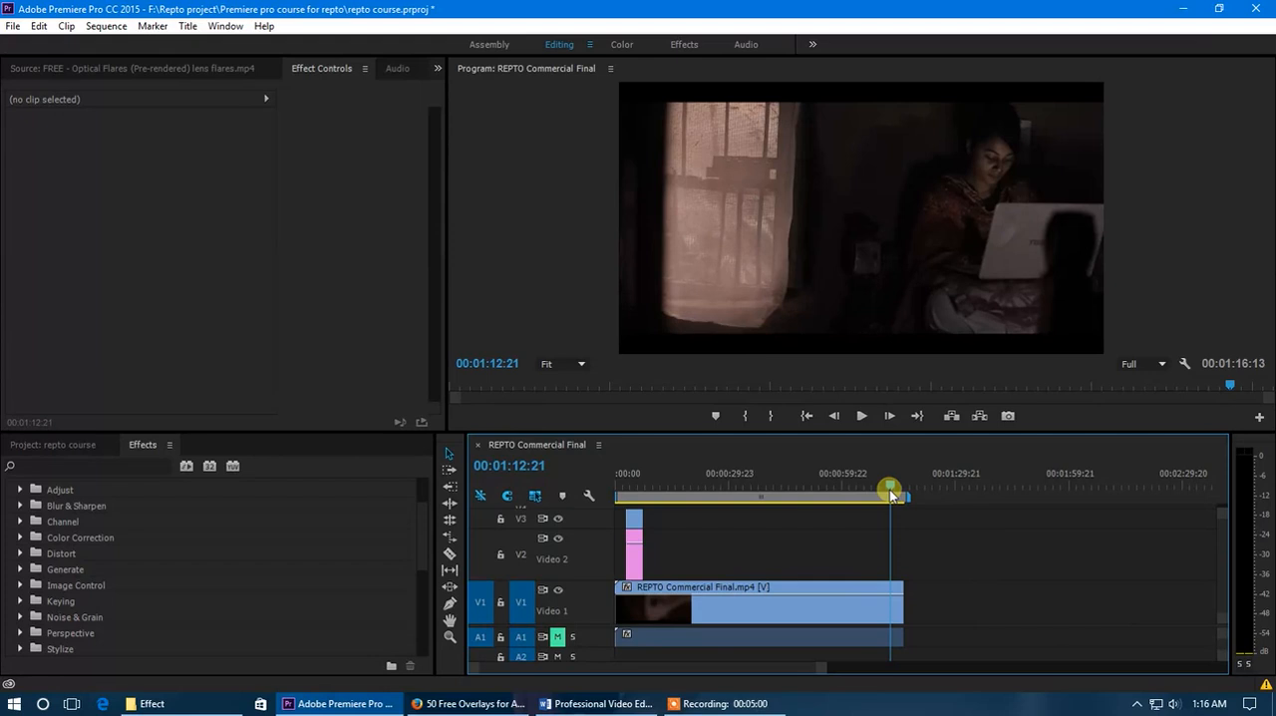
pyautogui.moveTo(893, 496); pyautogui.dragTo(886, 496)
pyautogui.click(677, 520)
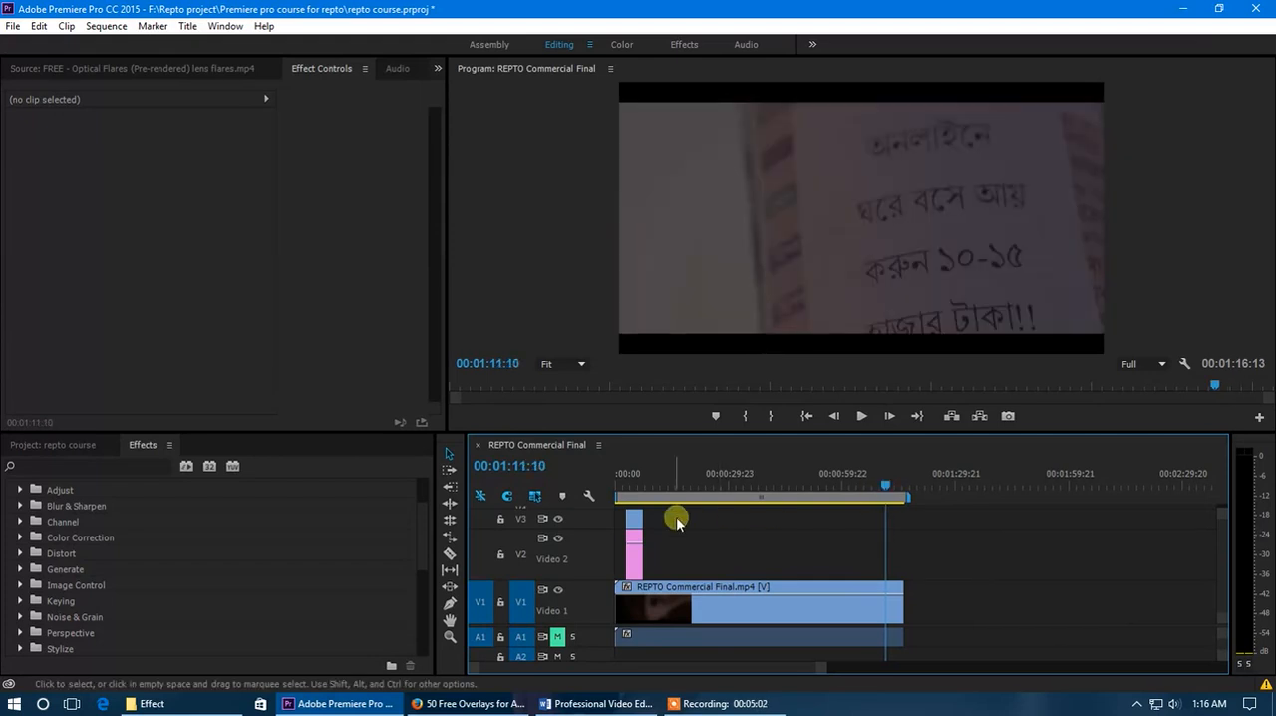
# - Create a new title item in the project with the default 1920 x 1080, 23.976fps settings and the suggested name
pyautogui.click(85, 446)
pyautogui.click(632, 557)
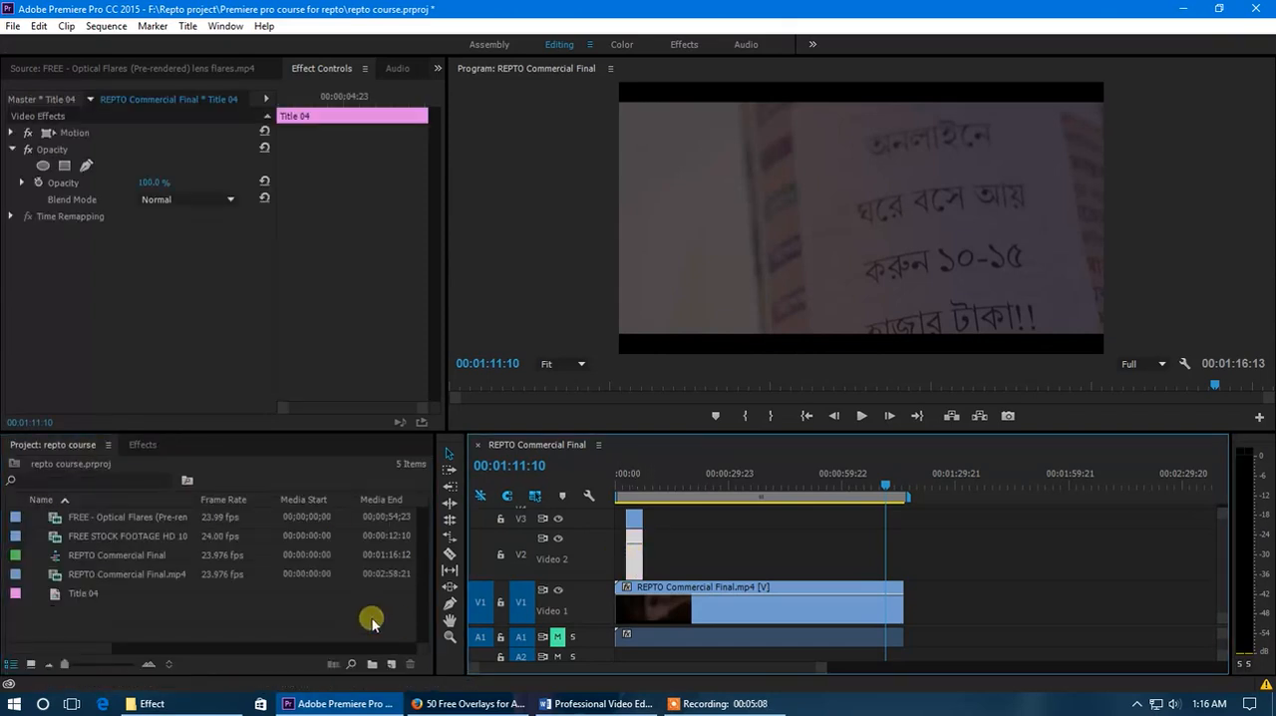
pyautogui.rightClick(196, 618)
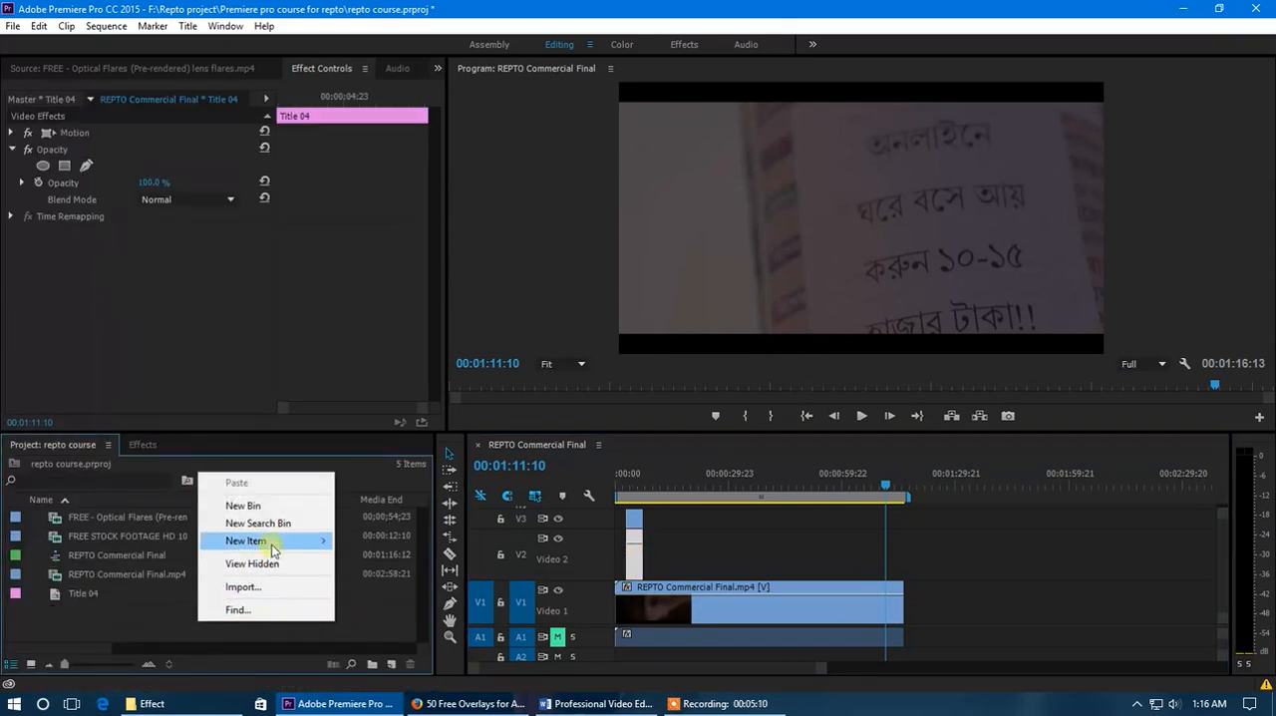
pyautogui.moveTo(304, 540)
pyautogui.click(386, 418)
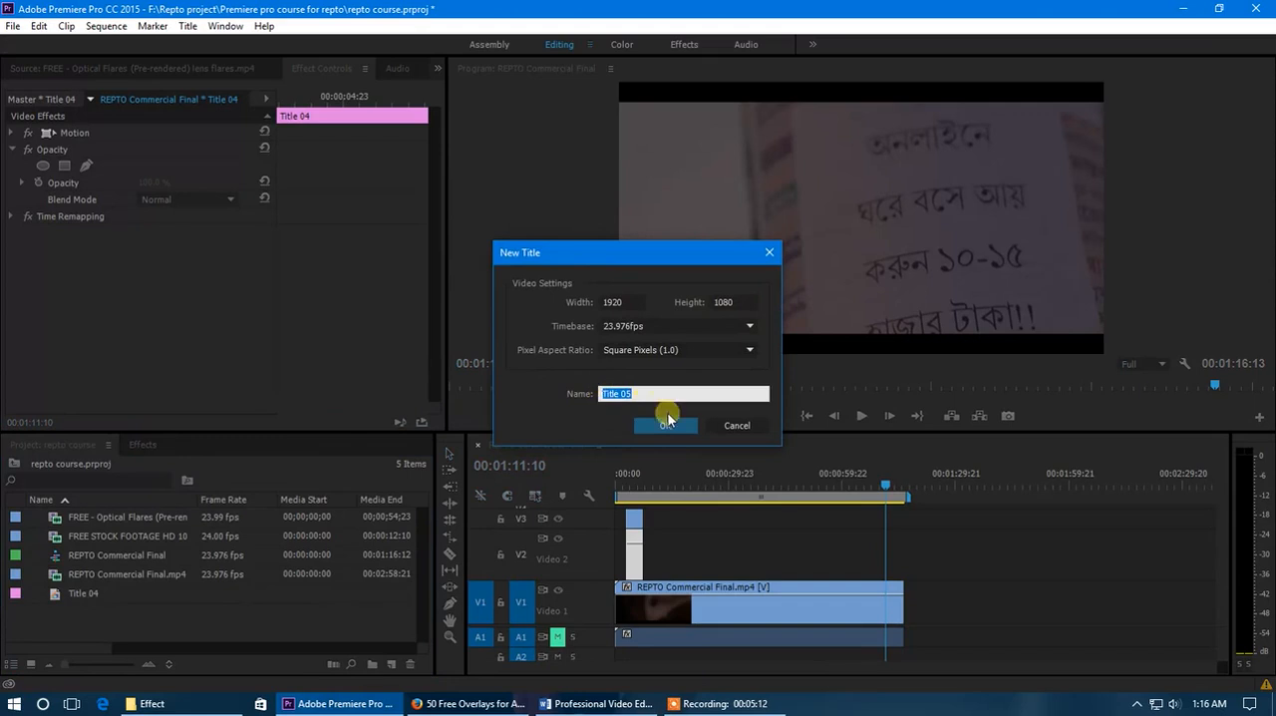
pyautogui.click(666, 425)
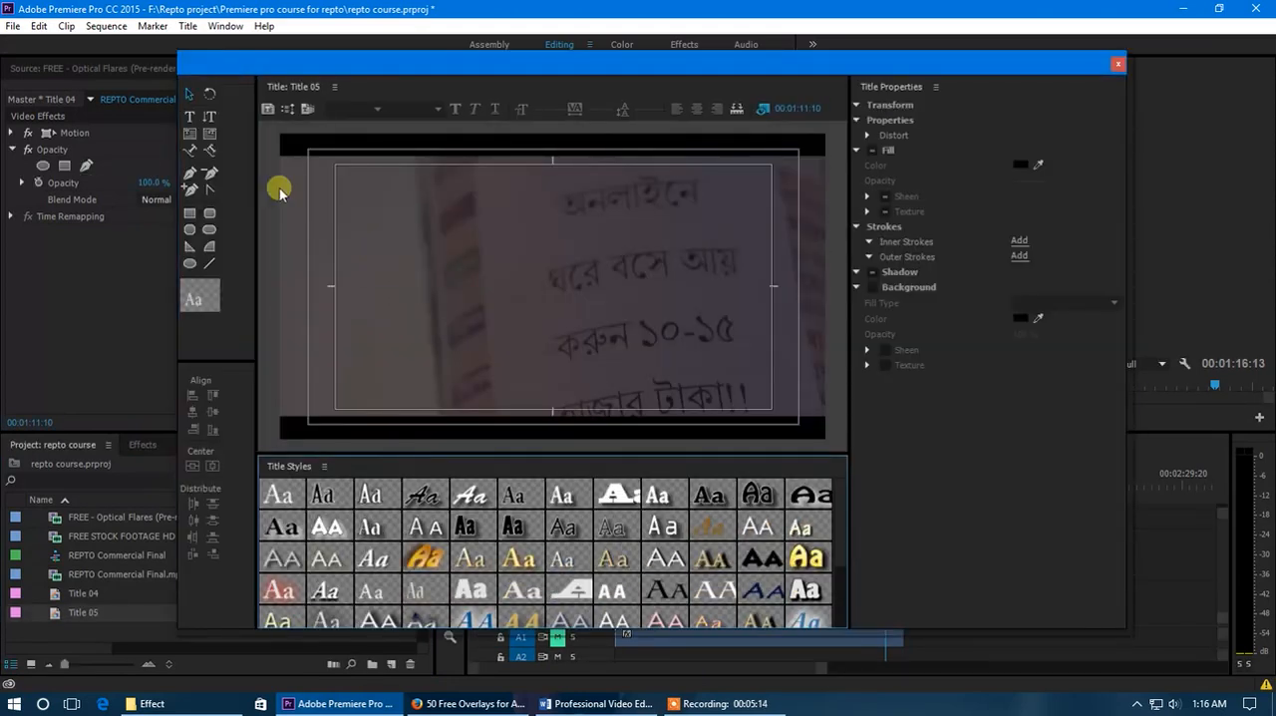
# - Draw an area text box about 1523 by 855 filling the title-safe frame and enter placeholder text starting with "asdasfddd"
pyautogui.click(191, 135)
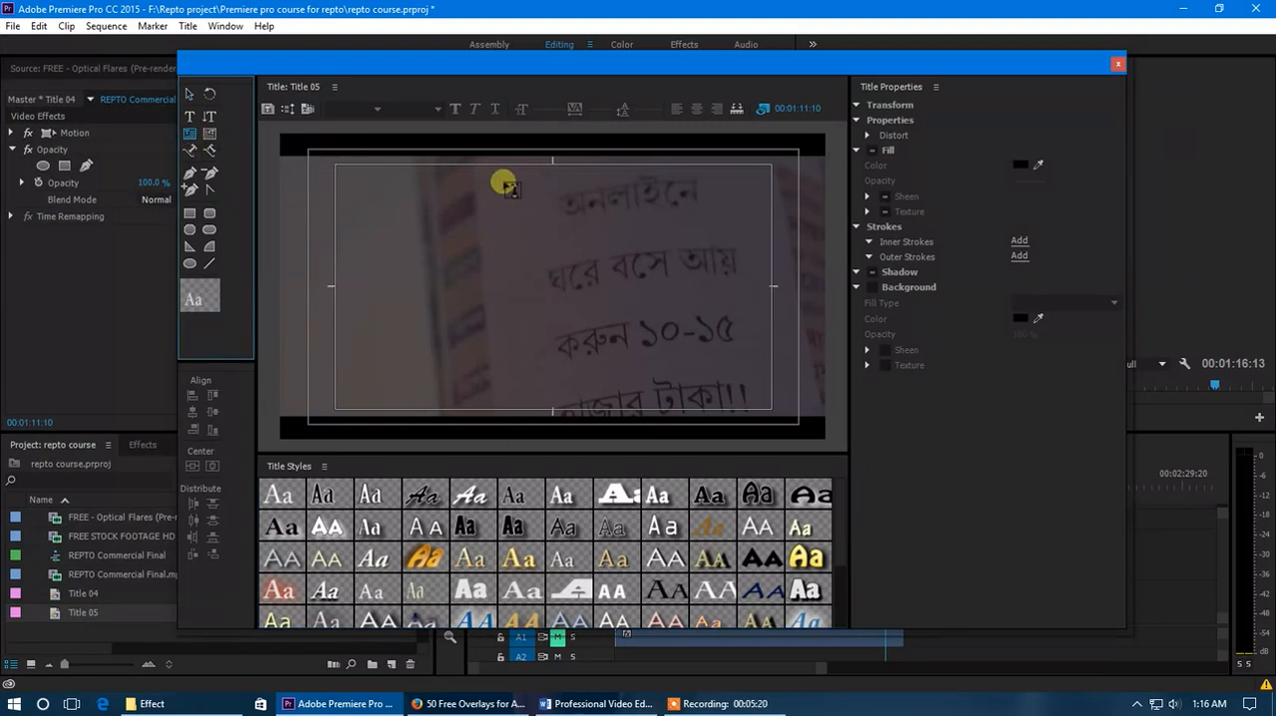
pyautogui.moveTo(342, 166); pyautogui.dragTo(771, 409)
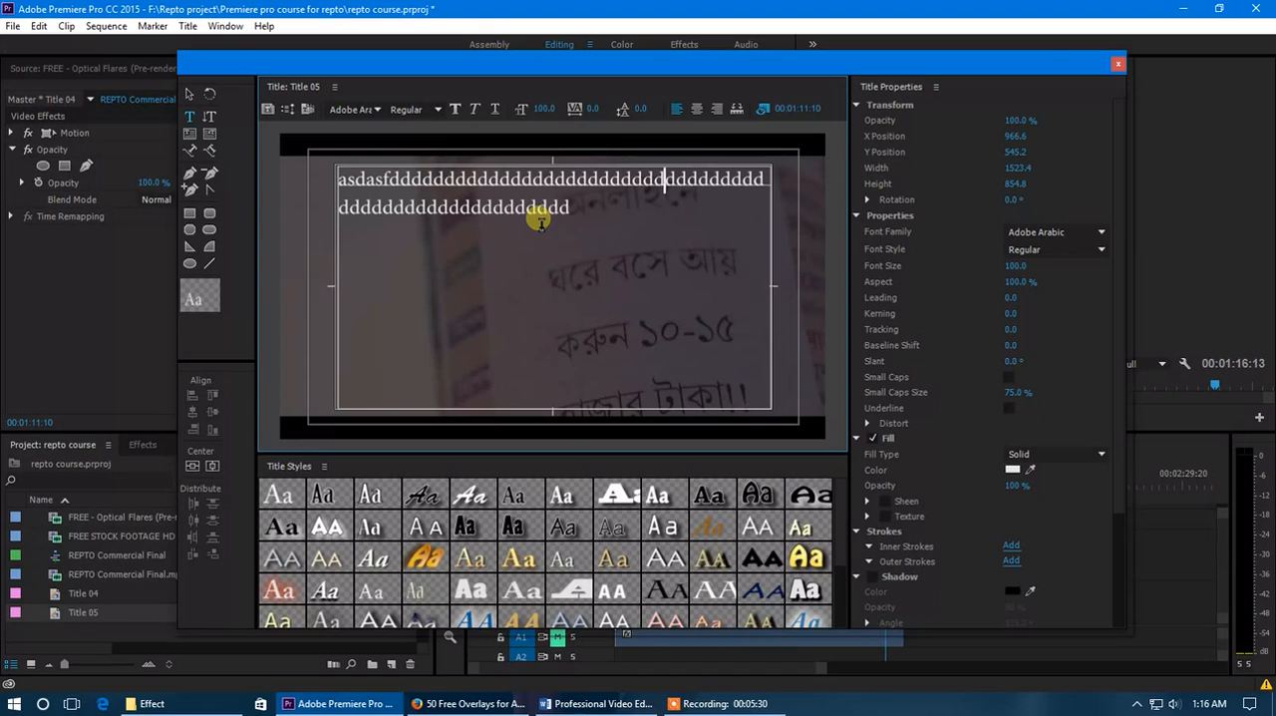
pyautogui.write('dddd')
# - Copy the placeholder text and paste it three times after the existing text to fill the text box
pyautogui.hotkey('ctrl', 'a')
pyautogui.click(340, 189)
pyautogui.click(634, 215)
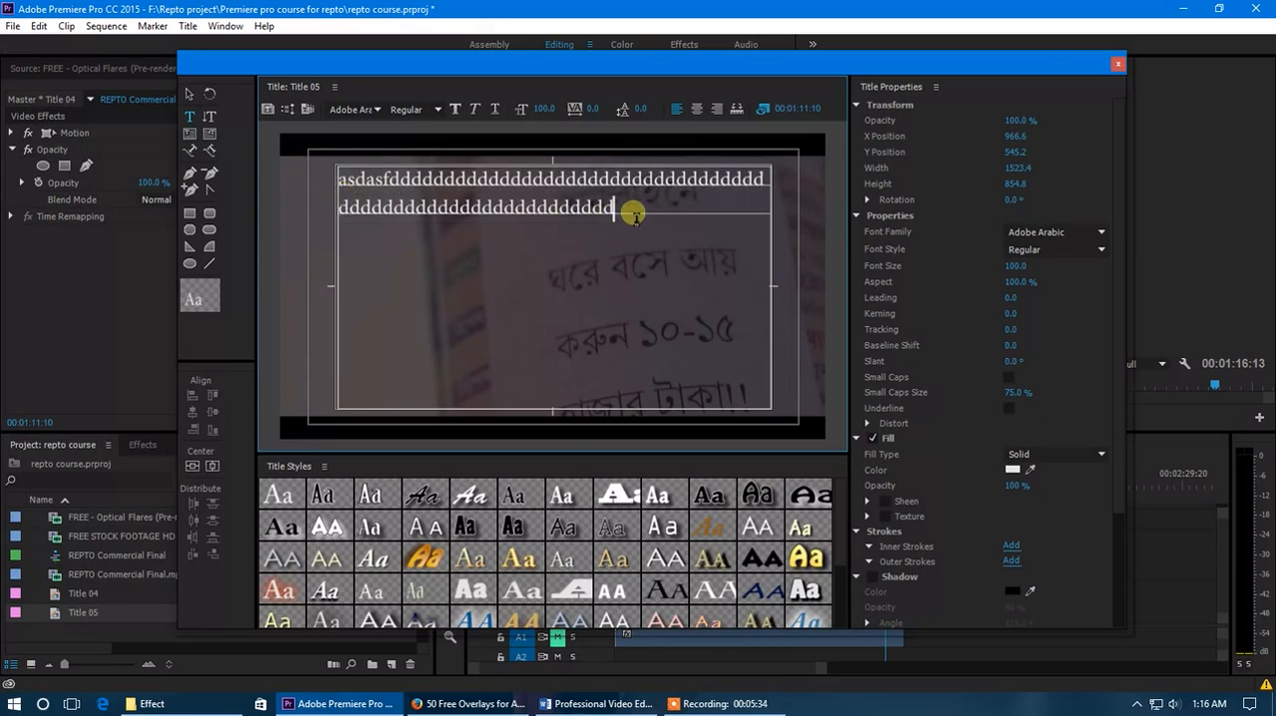
pyautogui.hotkey('ctrl', 'v')
pyautogui.hotkey('ctrl', 'v')
pyautogui.hotkey('ctrl', 'v')
pyautogui.hotkey('ctrl', 'v')
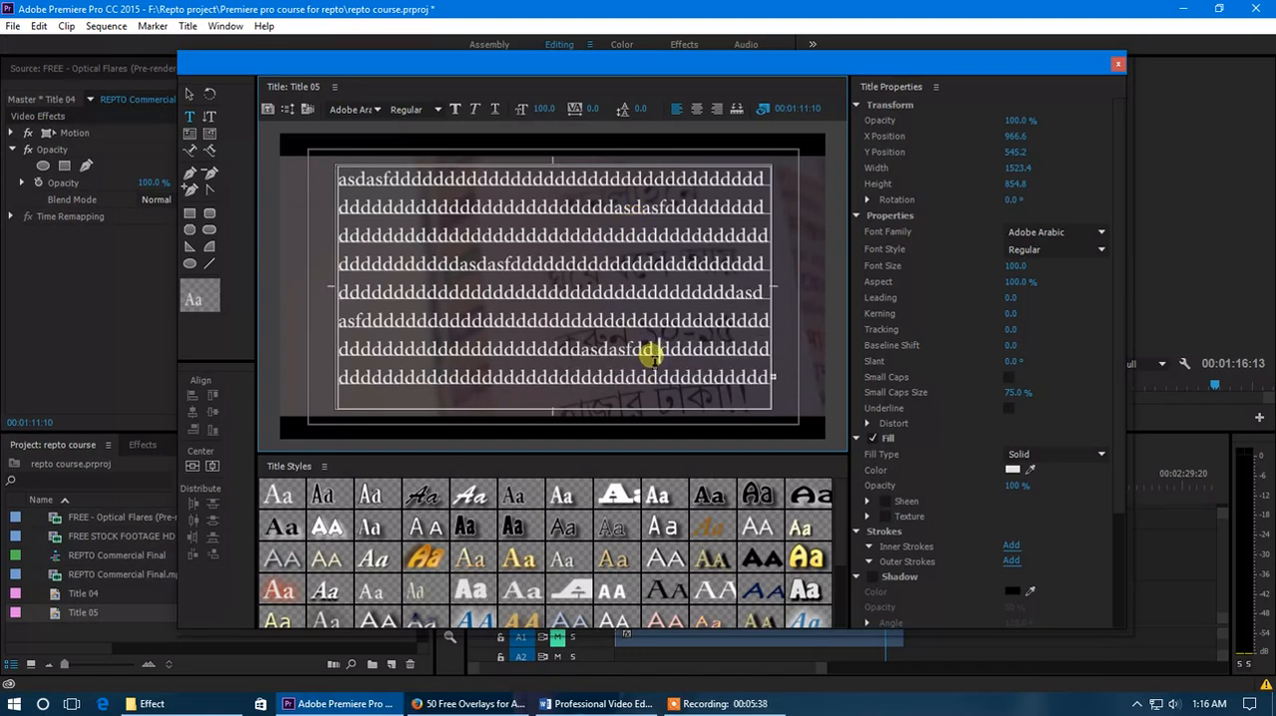
# - Insert line breaks within the second and fourth lines of placeholder text to split it into separate paragraphs
pyautogui.click(592, 264)
pyautogui.press('Return')
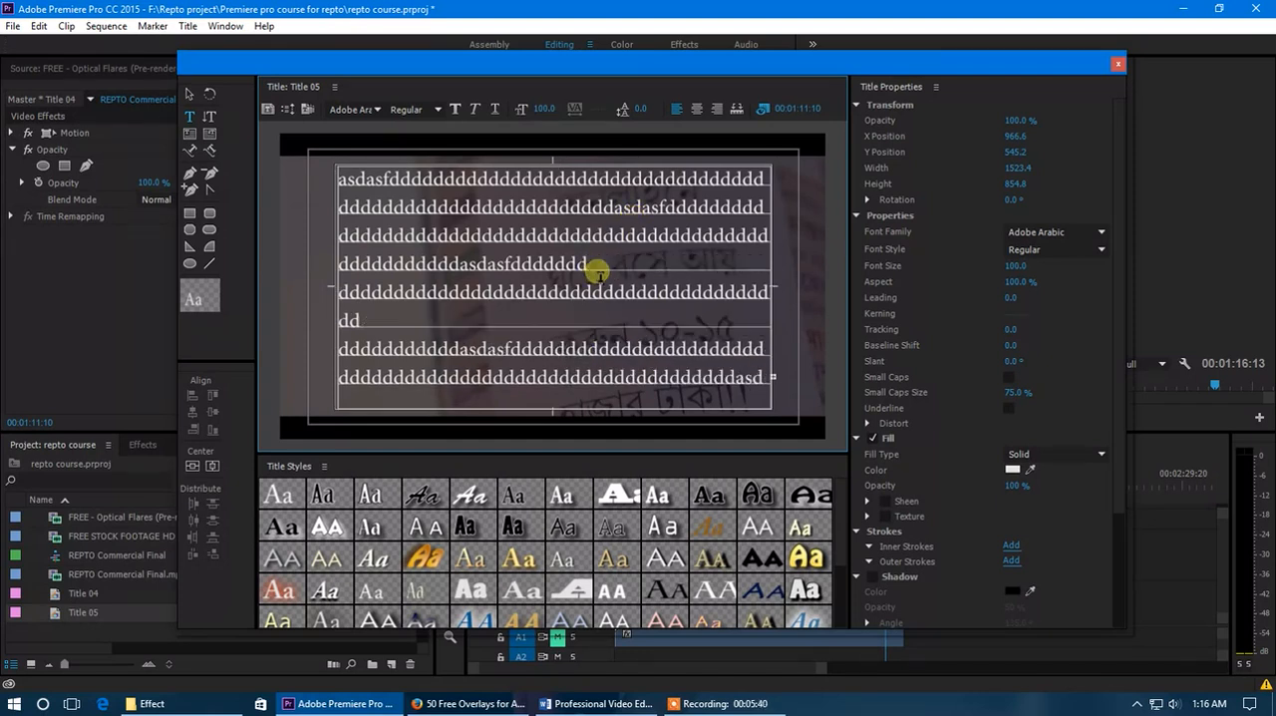
pyautogui.press('Return')
pyautogui.click(502, 207)
pyautogui.press('Return')
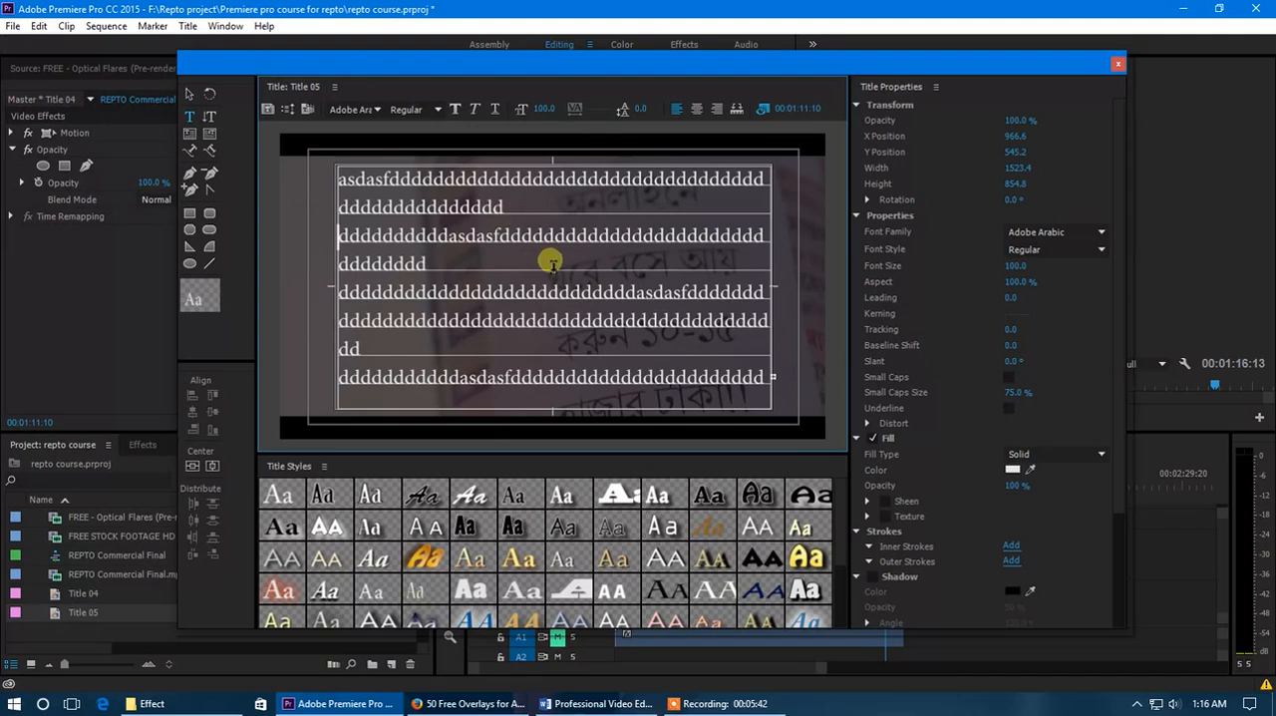
# - Center-align all the placeholder text in the text box
pyautogui.hotkey('ctrl', 'a')
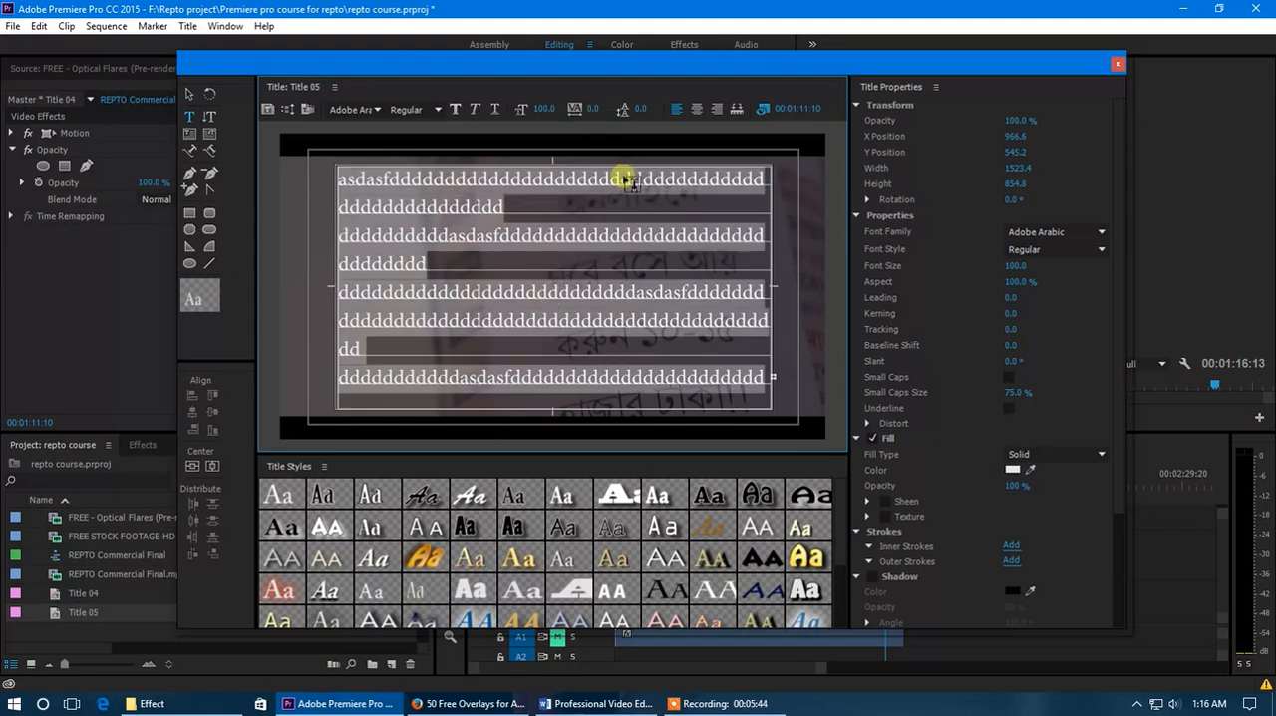
pyautogui.click(696, 109)
pyautogui.click(595, 351)
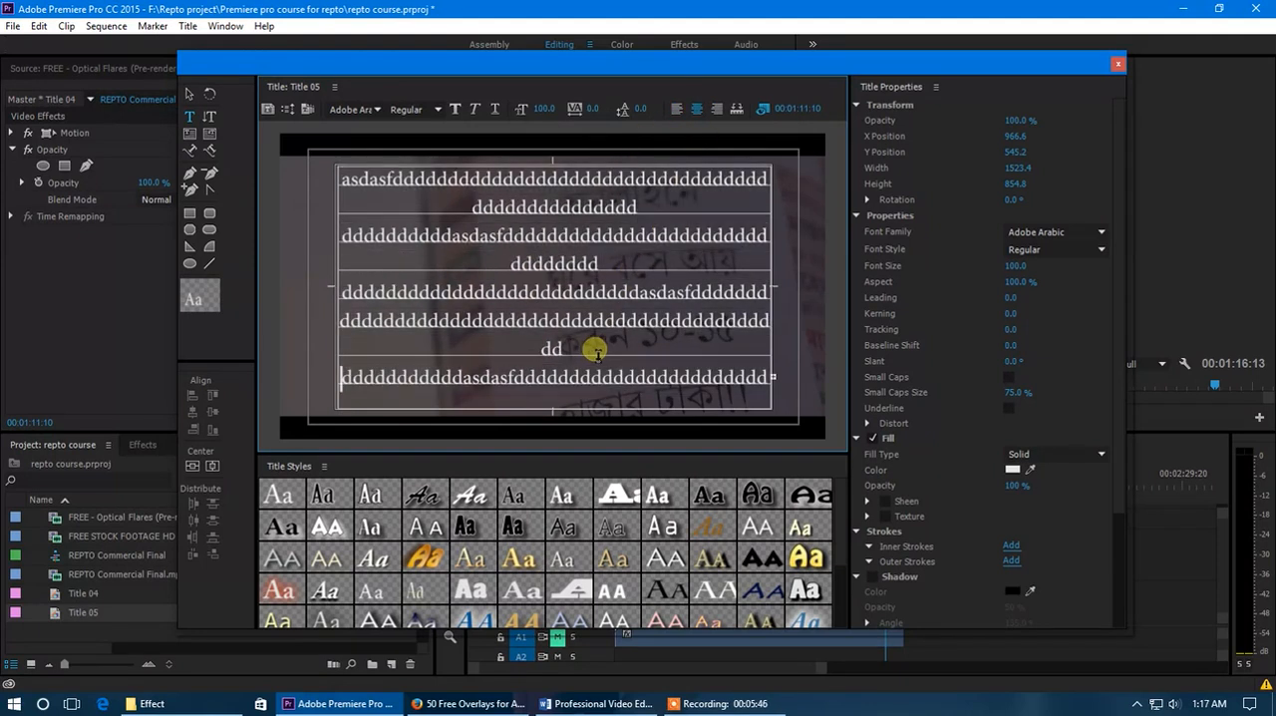
# - Set the leading of all the placeholder text to -25
pyautogui.hotkey('ctrl', 'a')
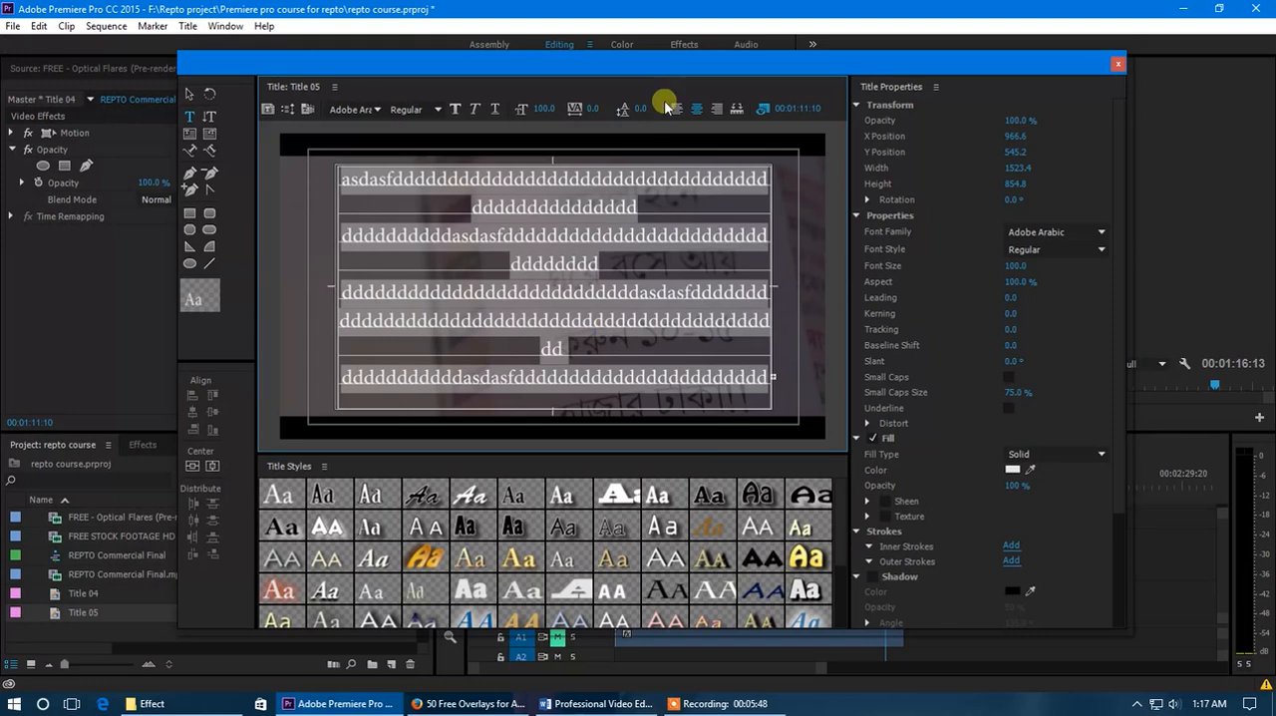
pyautogui.moveTo(640, 106); pyautogui.dragTo(616, 105)
pyautogui.click(636, 349)
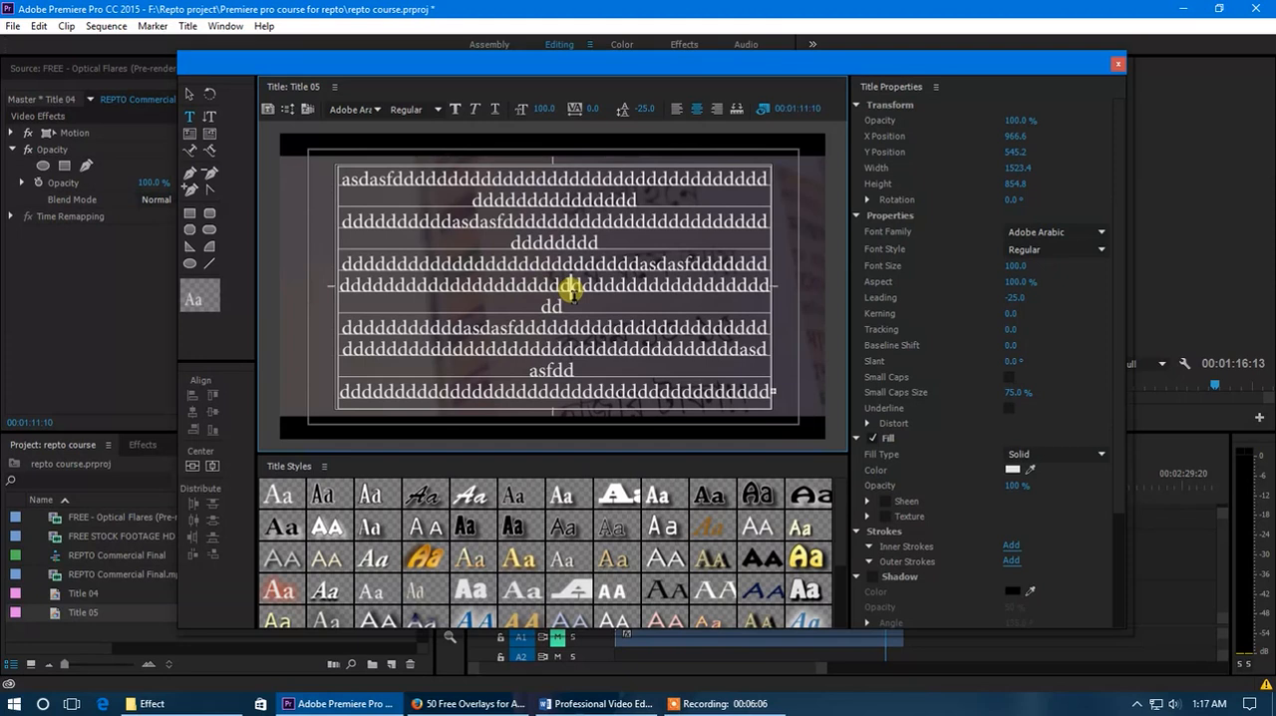
# - Close the title editor and place Title 05 on Video 2 at 00:01:11:10, over the end of the commercial
pyautogui.click(1118, 66)
pyautogui.moveTo(121, 608); pyautogui.dragTo(880, 558)
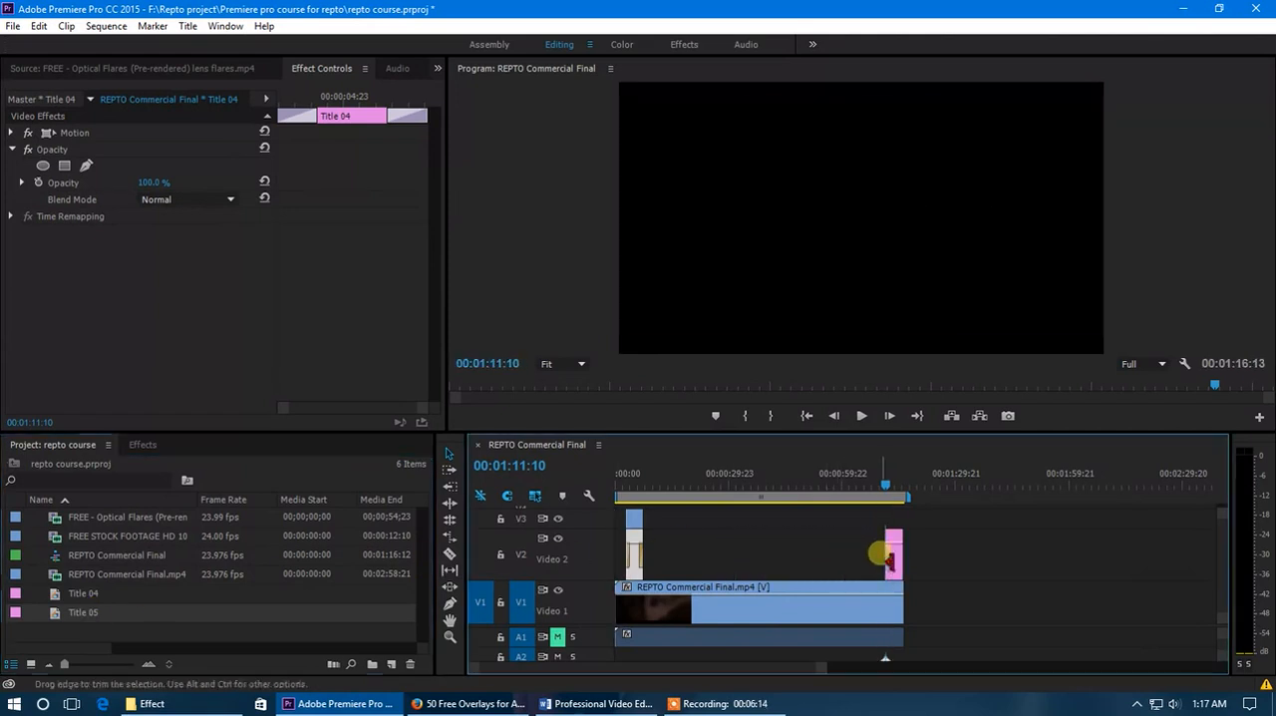
pyautogui.click(890, 493)
pyautogui.moveTo(890, 495); pyautogui.dragTo(891, 495)
pyautogui.click(894, 554)
# - Reopen Title 05 and narrow its text box evenly from both sides to a width of about 984
pyautogui.doubleClick(894, 555)
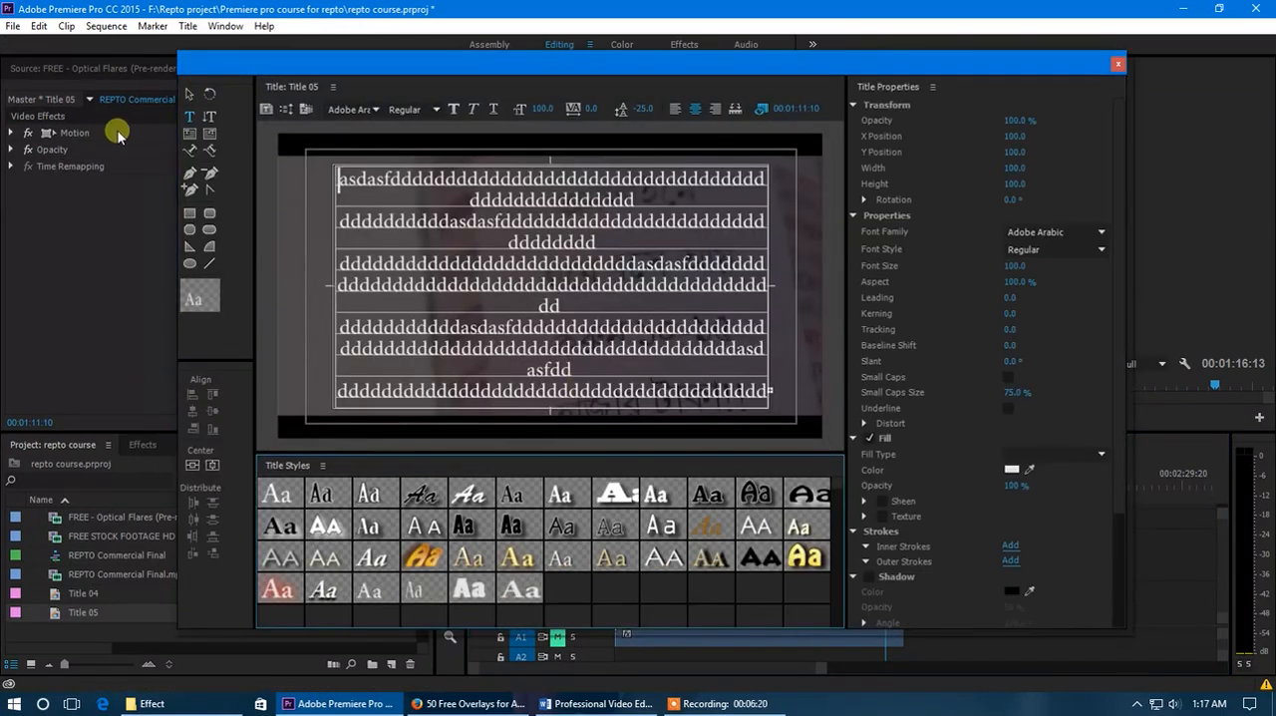
pyautogui.moveTo(768, 286); pyautogui.dragTo(689, 288)
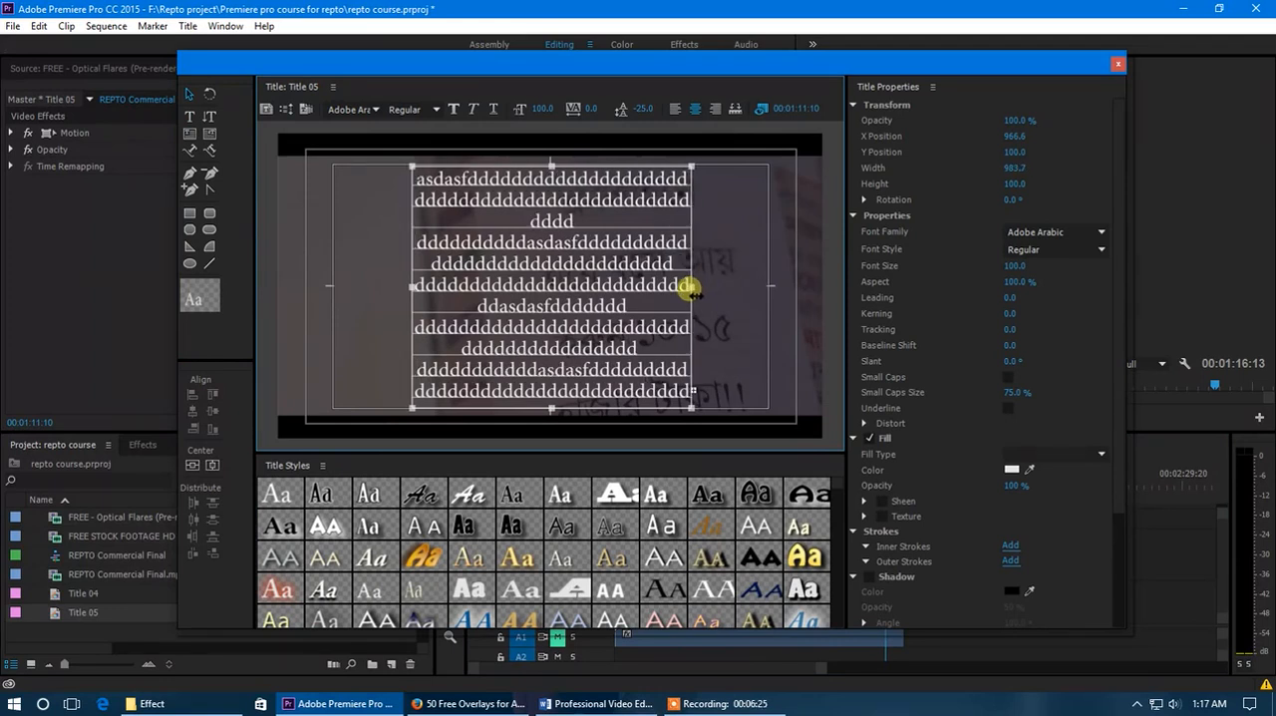
pyautogui.moveTo(552, 165); pyautogui.dragTo(553, 166)
pyautogui.click(1118, 64)
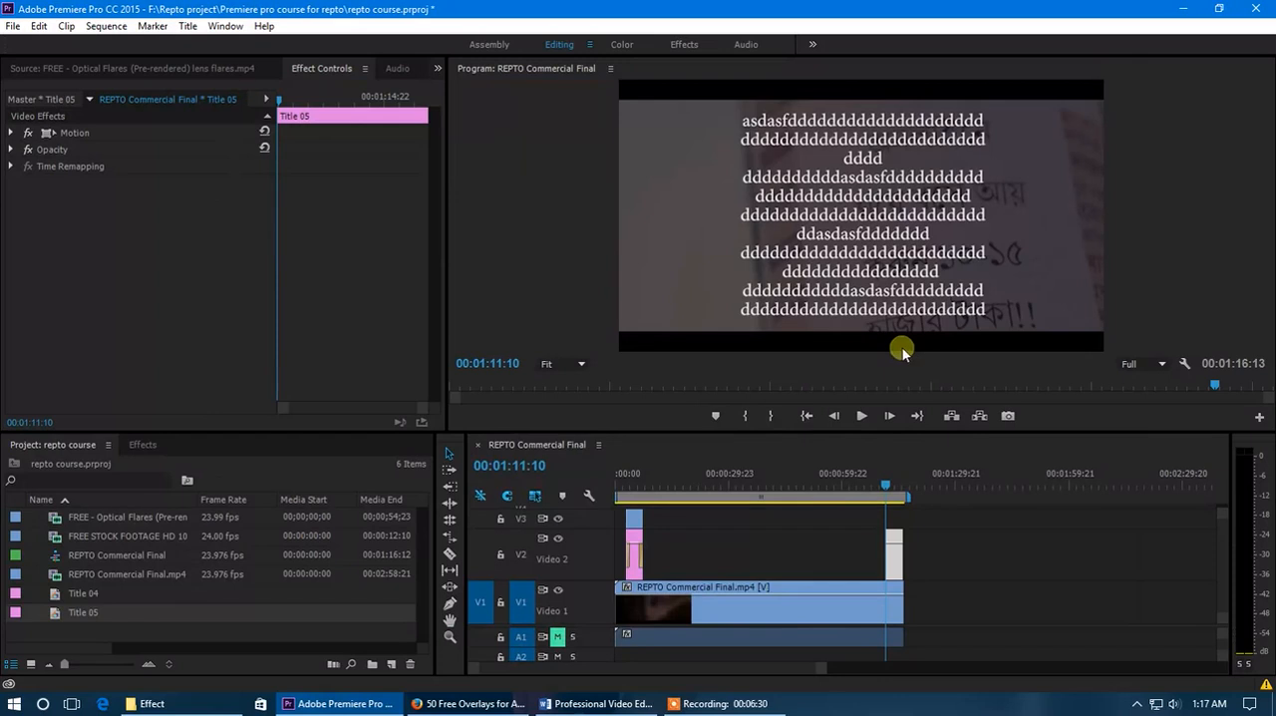
# - At 00:01:11:15, add a Position keyframe to Title 05 at 900, 1463 so the text sits below the frame
pyautogui.moveTo(884, 488); pyautogui.dragTo(886, 494)
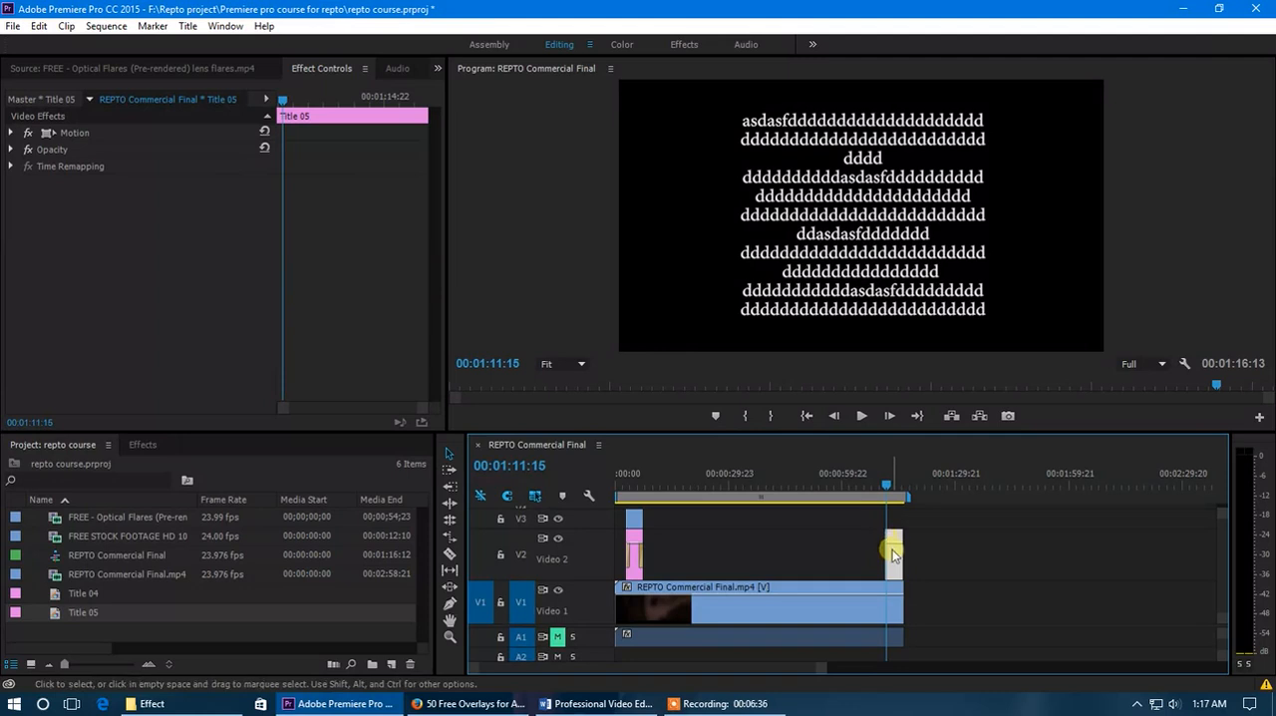
pyautogui.click(12, 132)
pyautogui.moveTo(148, 148); pyautogui.dragTo(50, 152)
pyautogui.moveTo(190, 148); pyautogui.dragTo(849, 248)
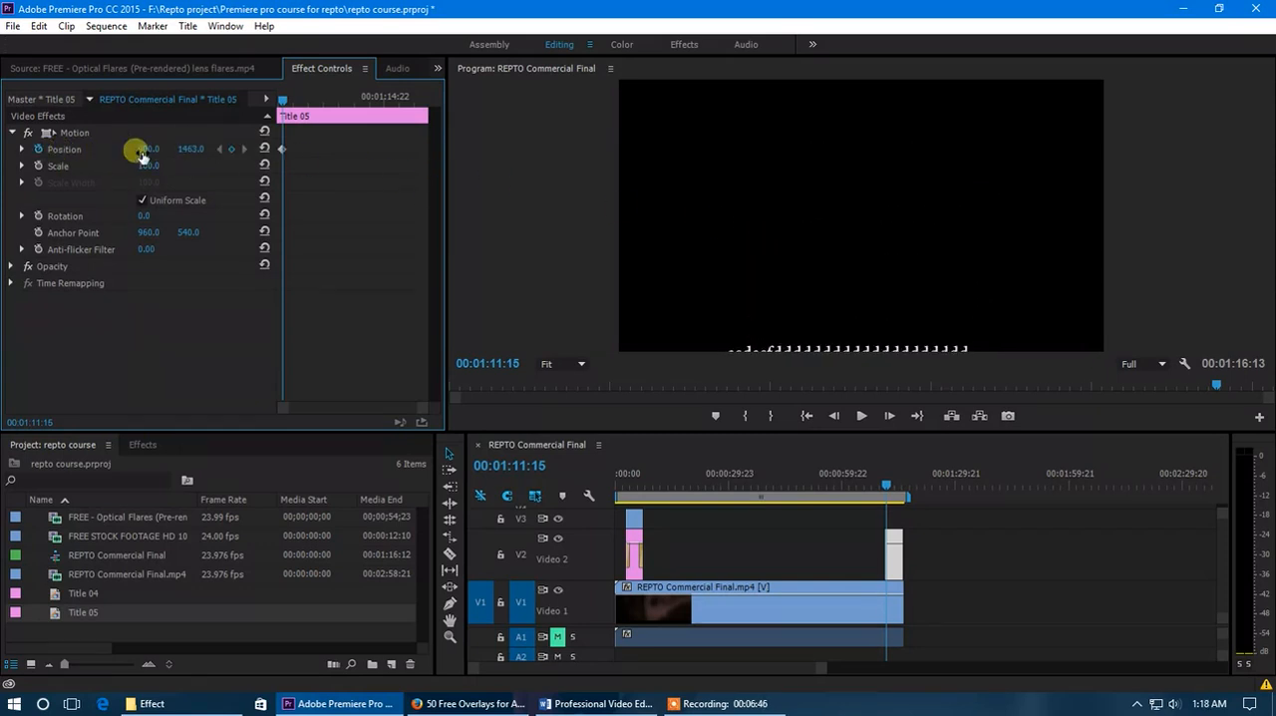
# - At 00:01:12:20, add a second Position keyframe with the title moved above the frame to about 906.3, -468.2
pyautogui.moveTo(282, 103); pyautogui.dragTo(320, 99)
pyautogui.moveTo(191, 149)
pyautogui.mouseDown()
pyautogui.moveTo(113, 148)
pyautogui.moveTo(242, 149)
pyautogui.moveTo(188, 150)
pyautogui.mouseUp()
pyautogui.click(71, 135)
pyautogui.moveTo(892, 270); pyautogui.dragTo(884, 77)
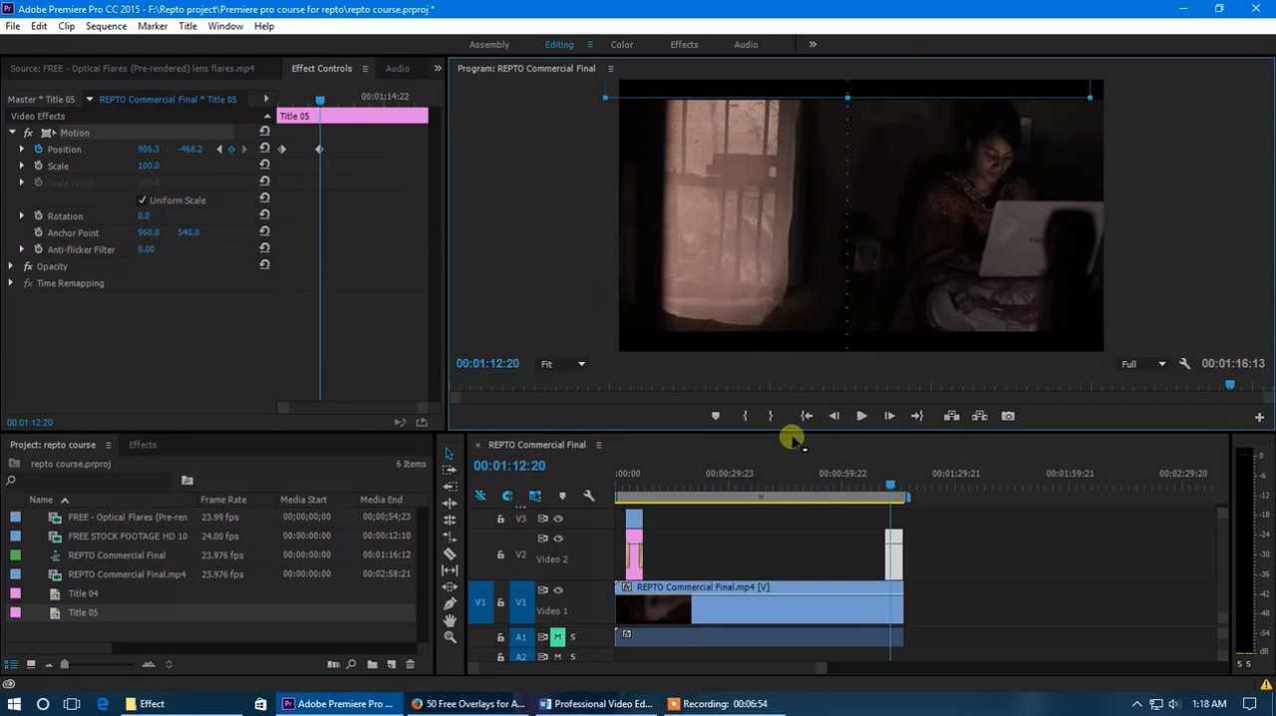
# - Play the sequence from just before Title 05 and scrub through the clip to check the upward text scroll
pyautogui.click(878, 483)
pyautogui.press('space')
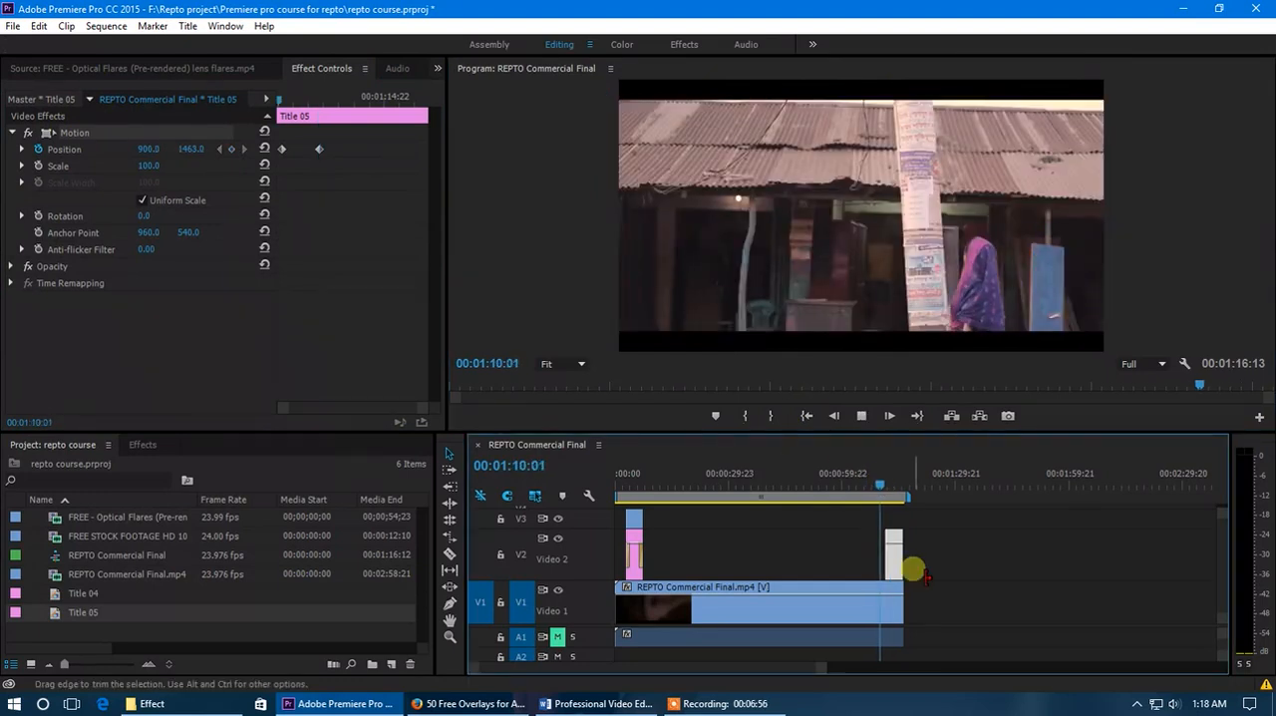
pyautogui.press('=')
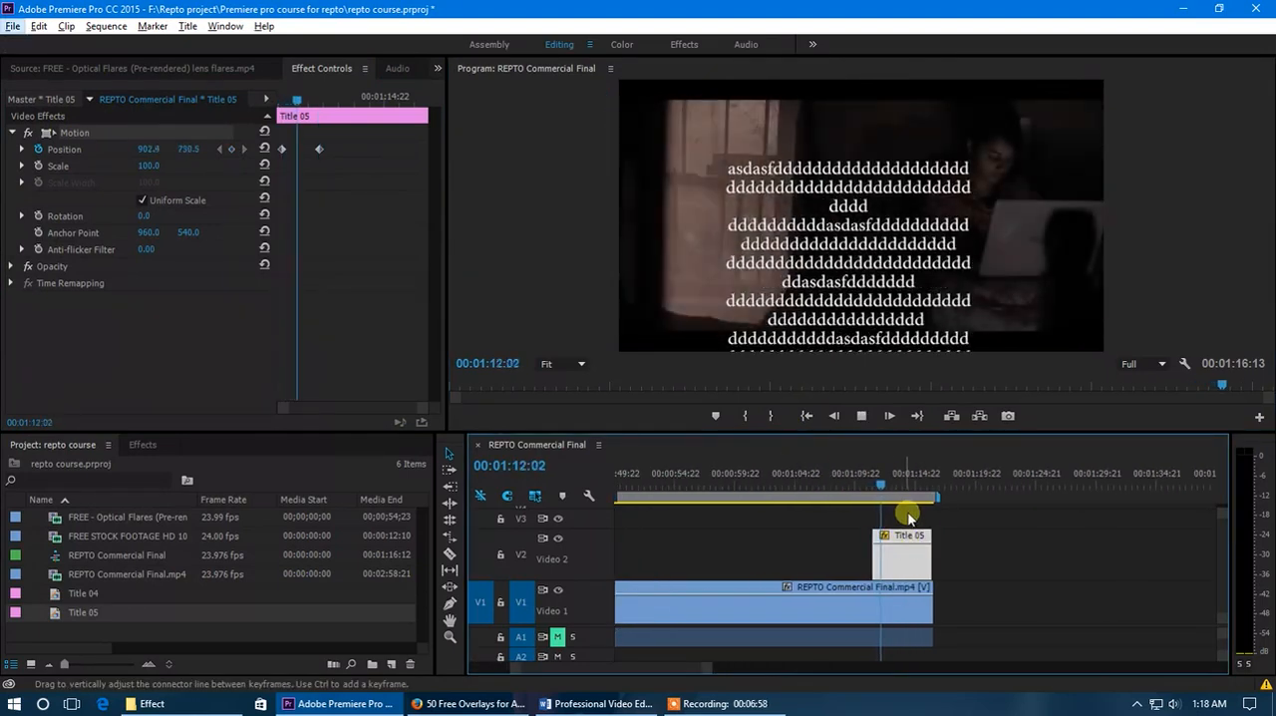
pyautogui.moveTo(889, 489); pyautogui.dragTo(898, 486)
# - Try moving the second Position keyframe close to the end of Title 05 and scrub through the slower scroll
pyautogui.click(320, 148)
pyautogui.press('Delete')
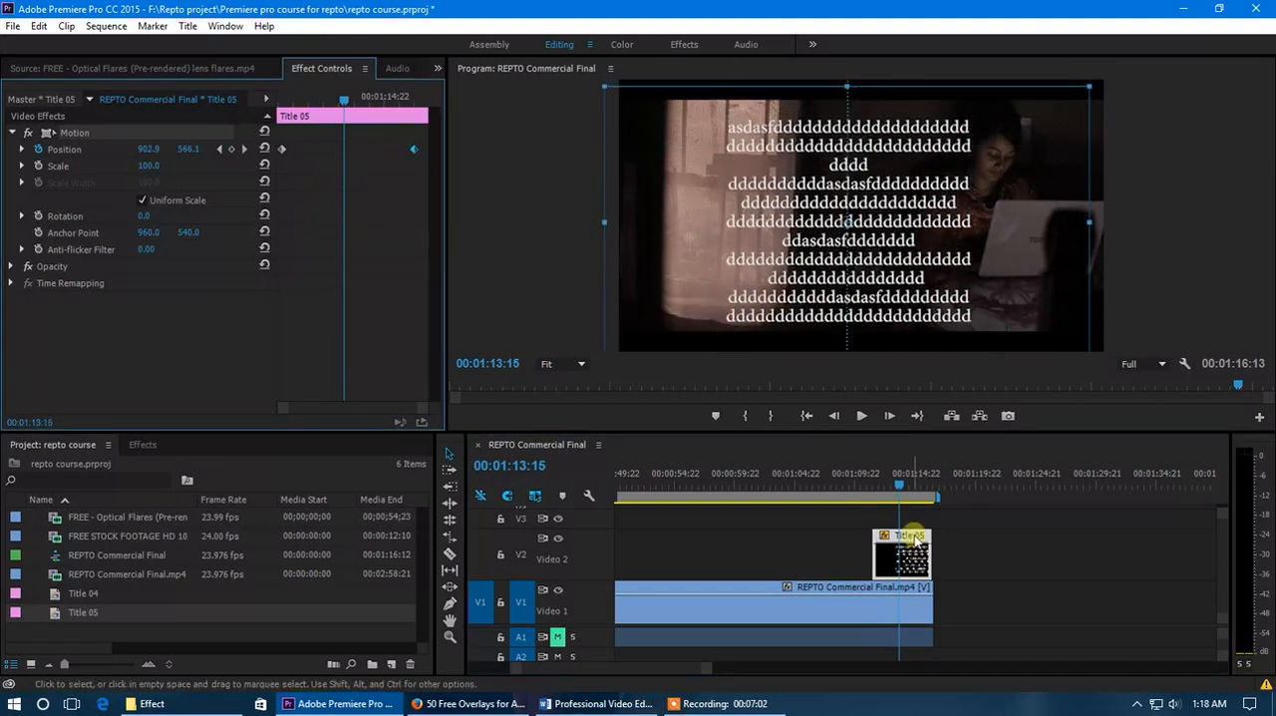
pyautogui.hotkey('ctrl', 'z')
pyautogui.moveTo(886, 493); pyautogui.dragTo(897, 489)
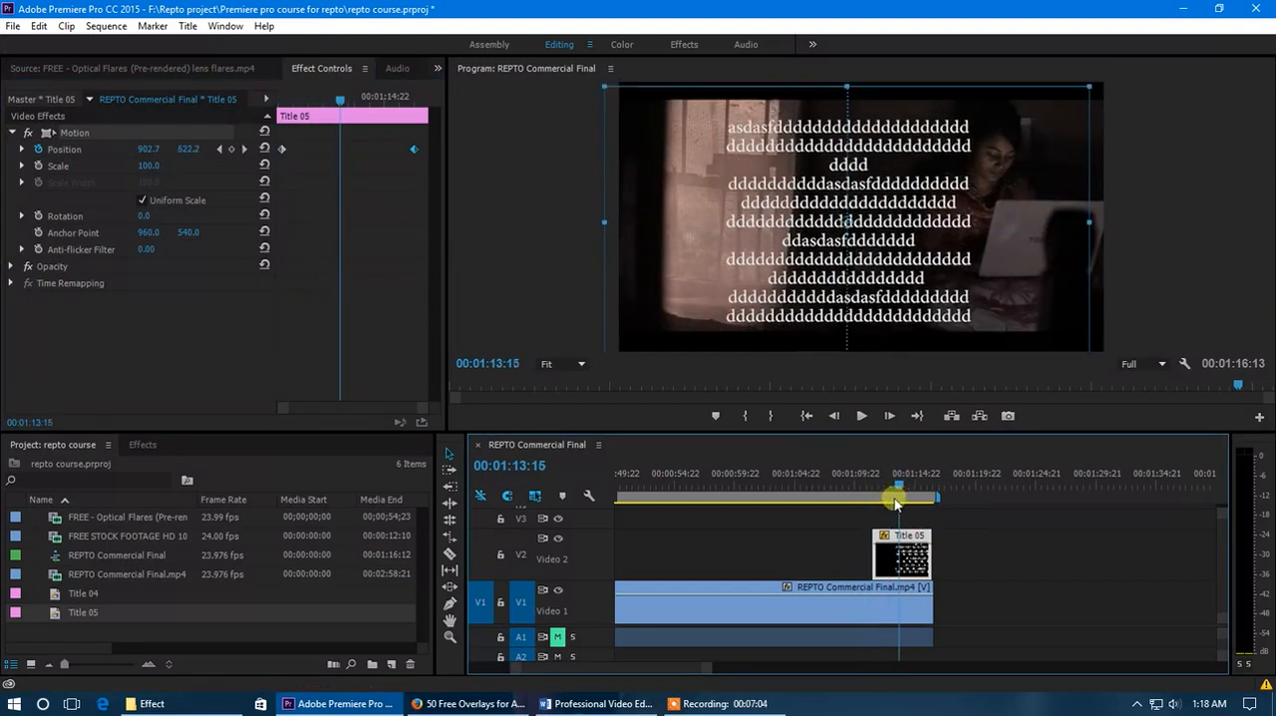
# - Undo the edits to the second Position keyframe, including its creation
pyautogui.hotkey('ctrl', 'z')
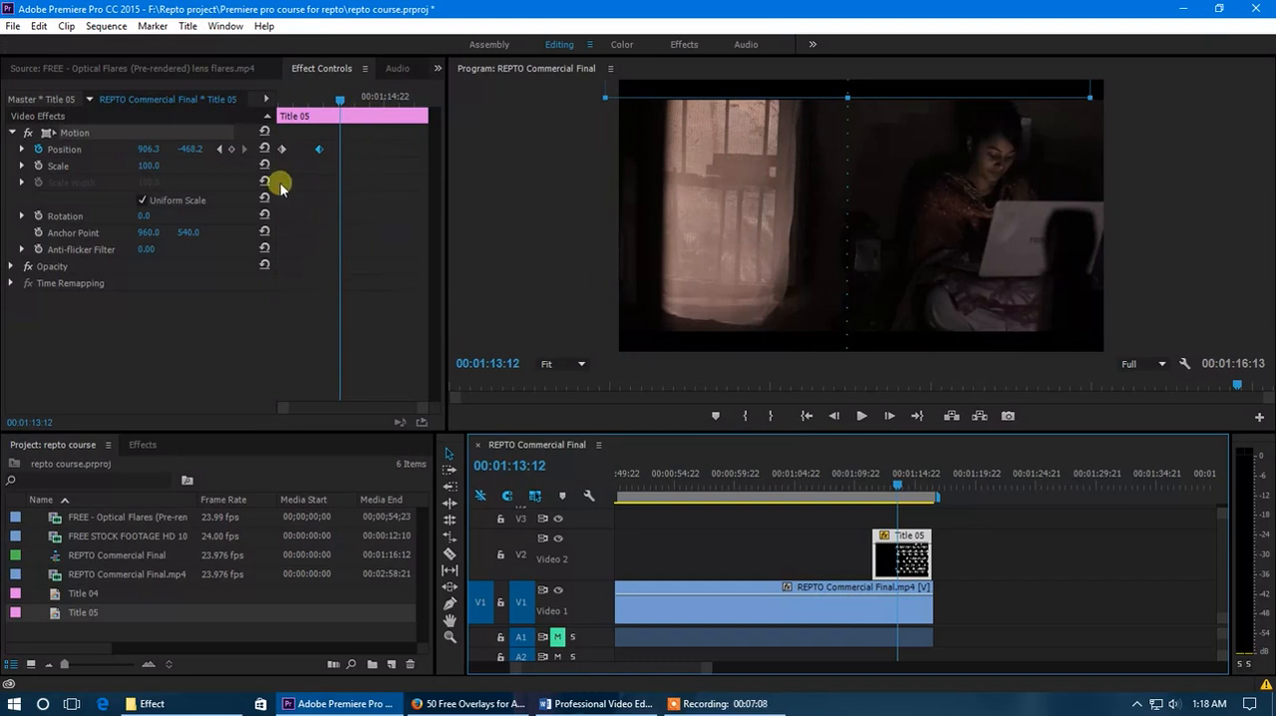
pyautogui.hotkey('ctrl', 'z')
pyautogui.hotkey('ctrl', 'z')
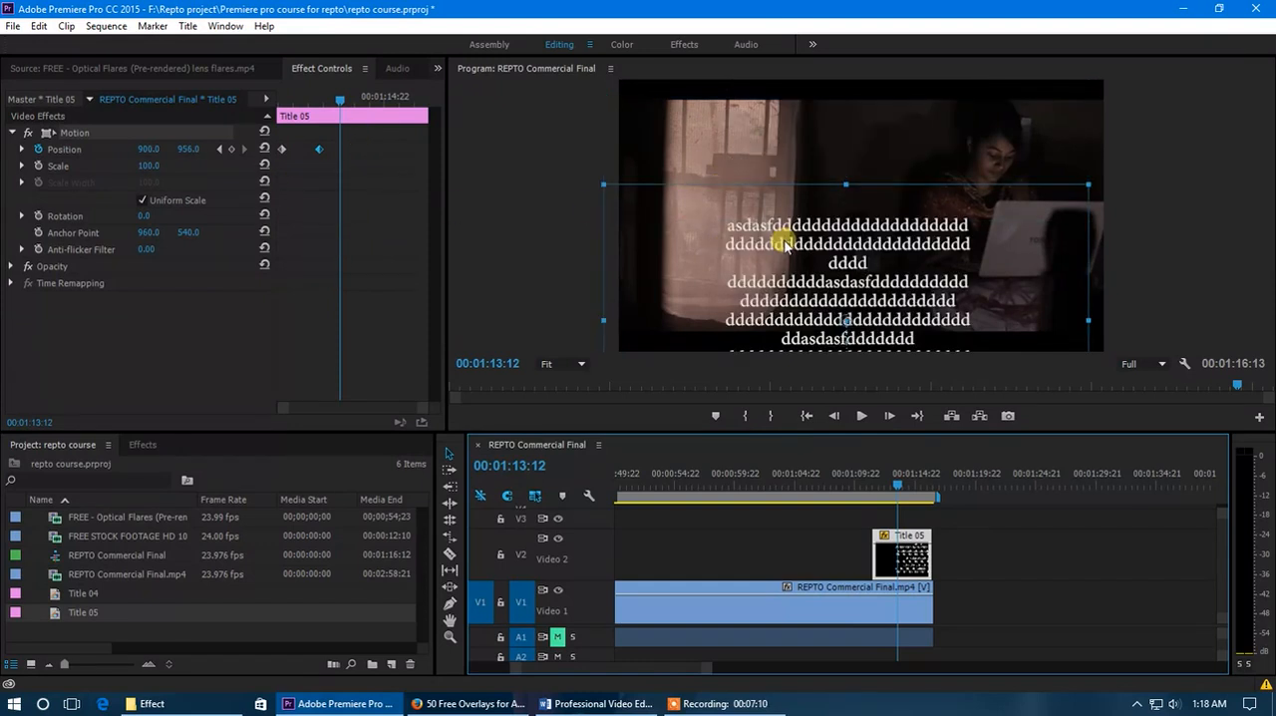
pyautogui.hotkey('ctrl', 'z')
pyautogui.hotkey('ctrl', 'z')
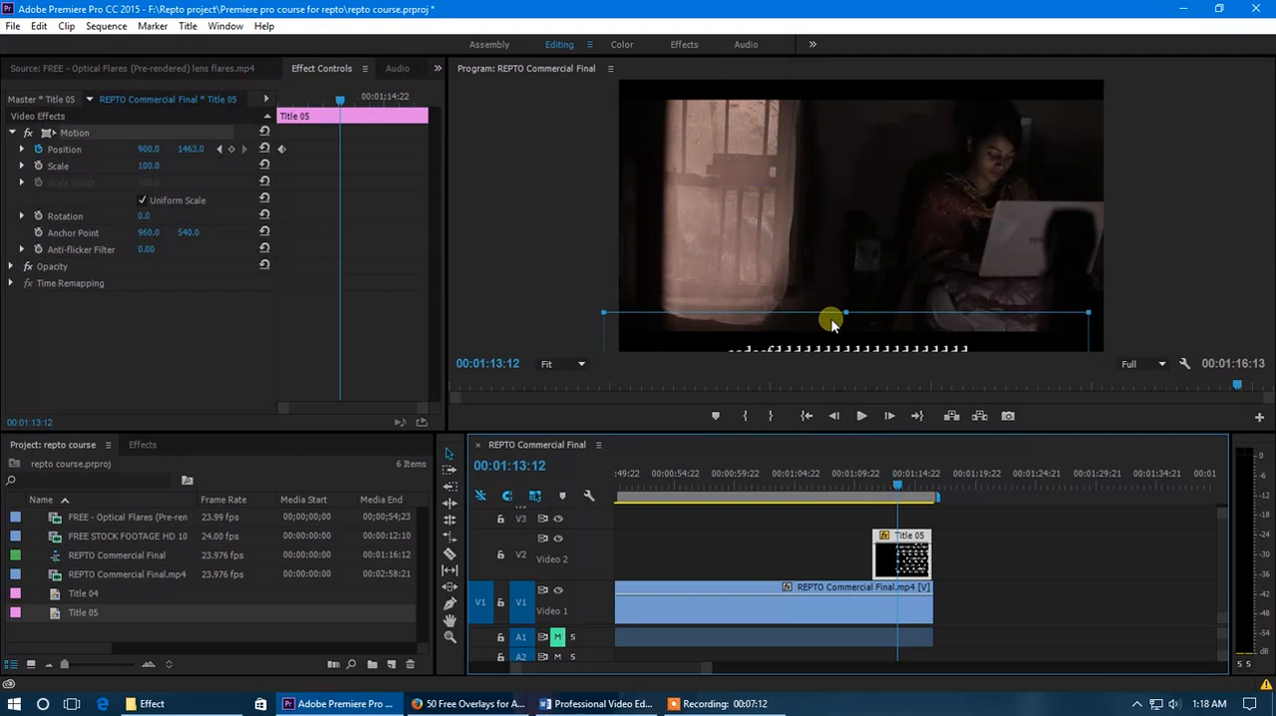
# - Turn off Position keyframing for Title 05 and move the title back into the frame at about 890.5, 679.8
pyautogui.click(38, 148)
pyautogui.click(678, 373)
pyautogui.moveTo(852, 346); pyautogui.dragTo(922, 140)
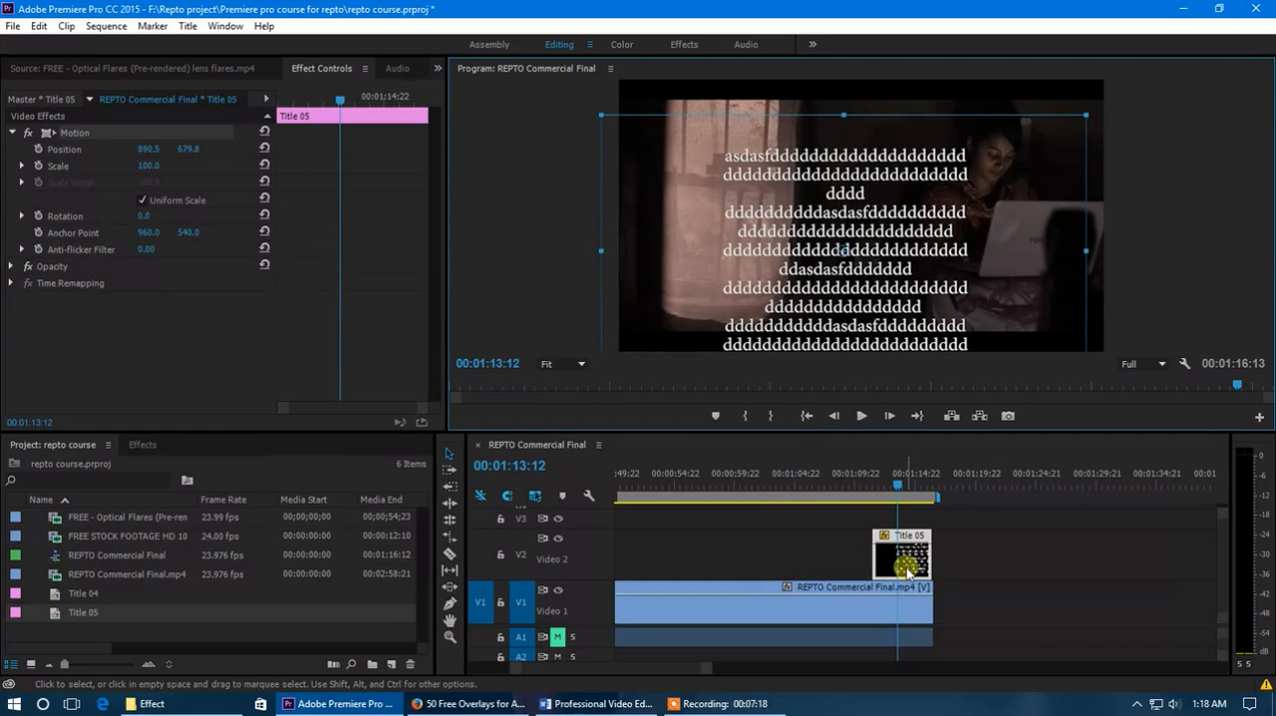
# - Reopen Title 05, extend its text box beyond the frame to a height of about 1439, and reposition it to about 1034, 678
pyautogui.doubleClick(907, 568)
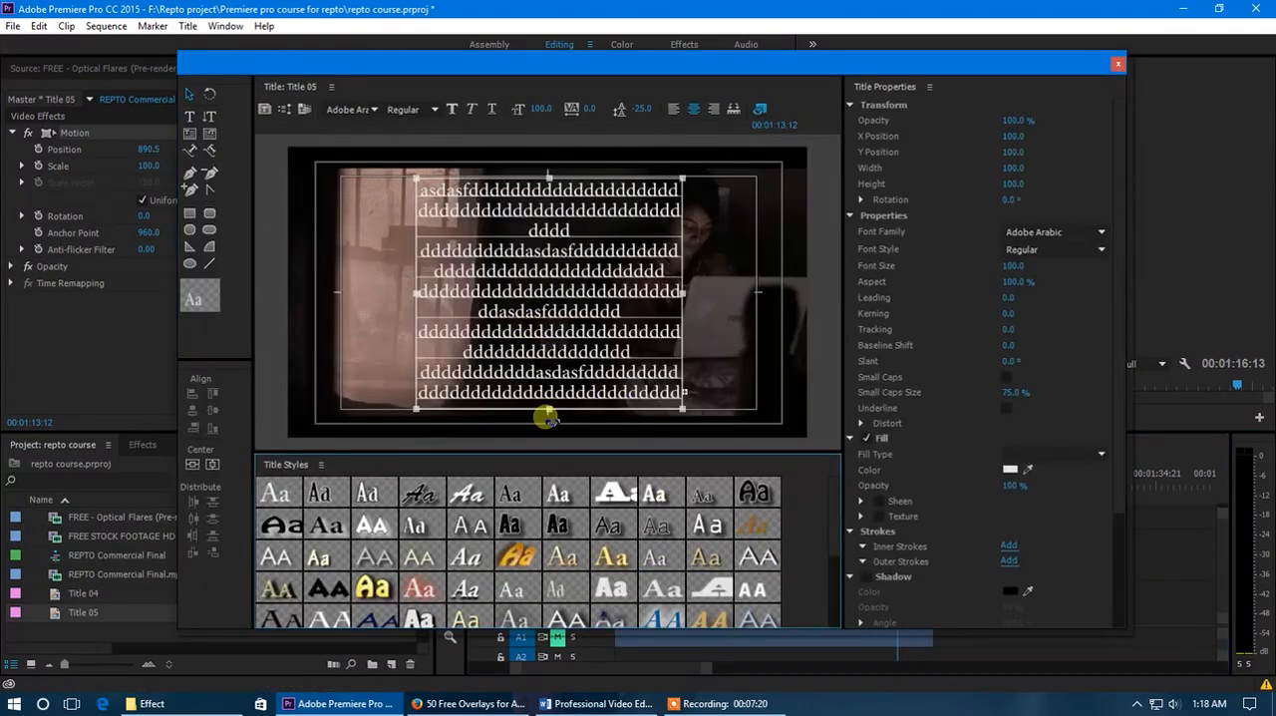
pyautogui.moveTo(548, 411); pyautogui.dragTo(553, 498)
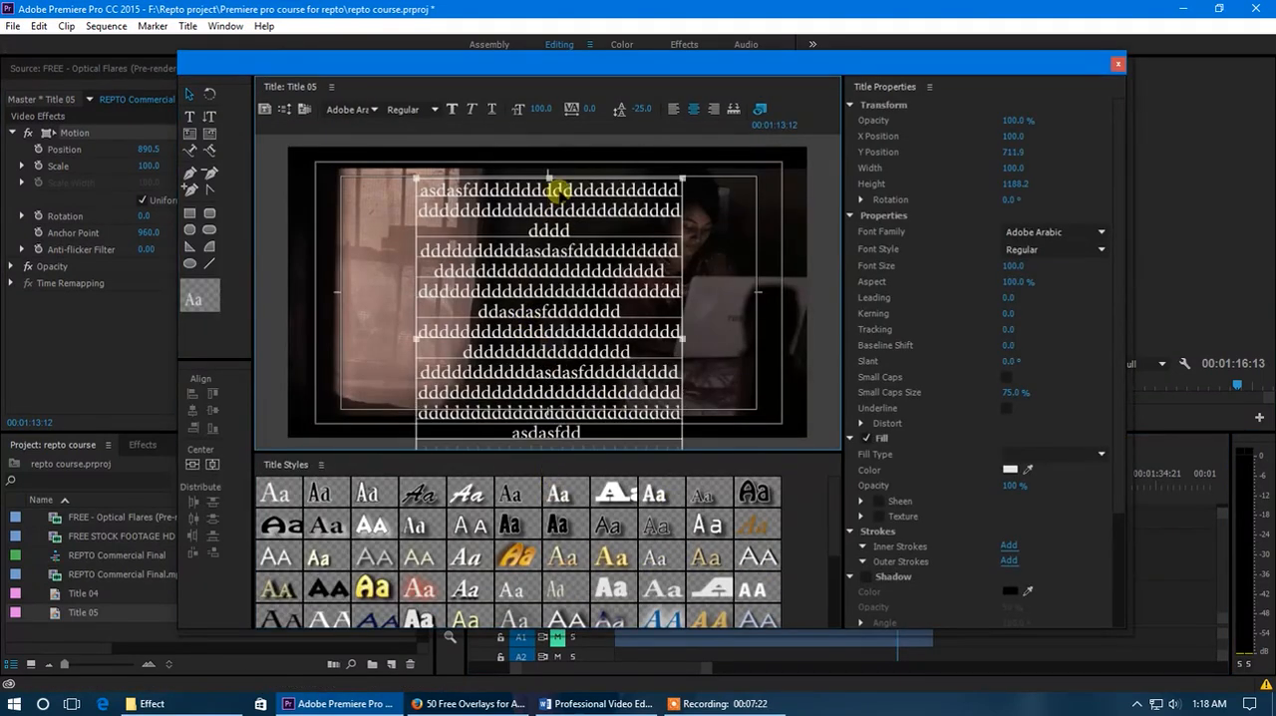
pyautogui.moveTo(550, 175); pyautogui.dragTo(557, 104)
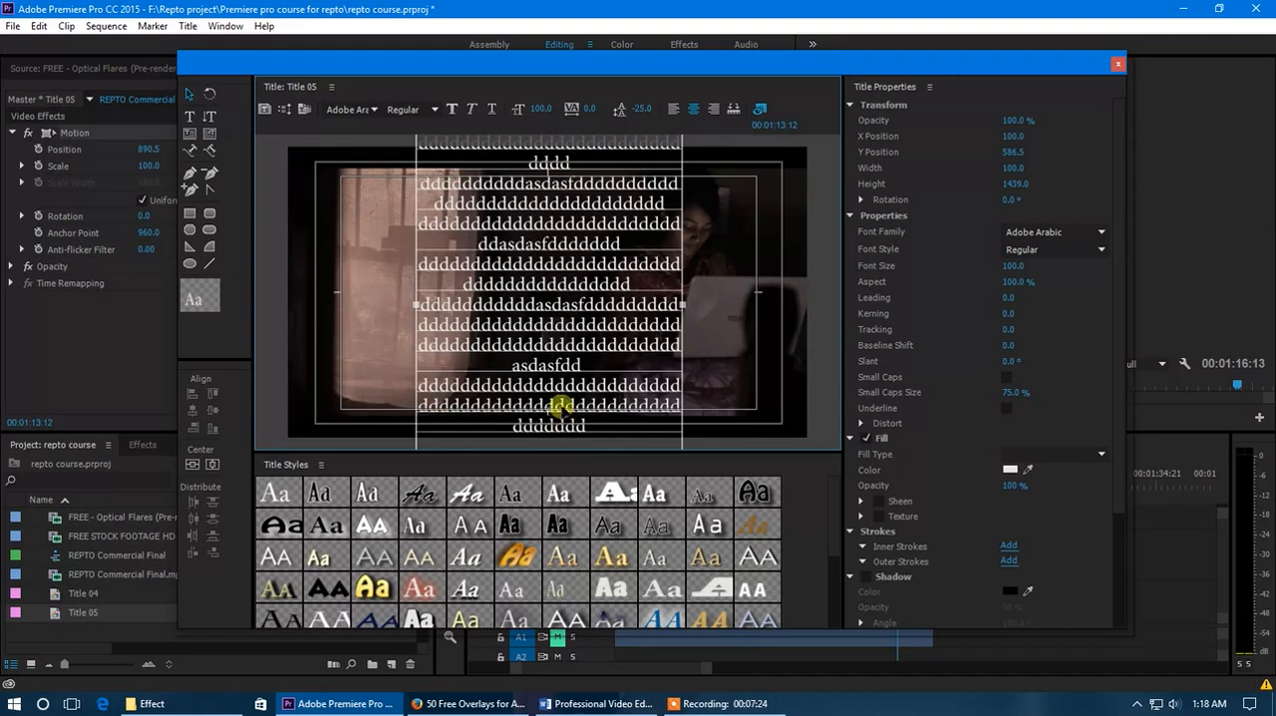
pyautogui.moveTo(567, 365); pyautogui.dragTo(577, 401)
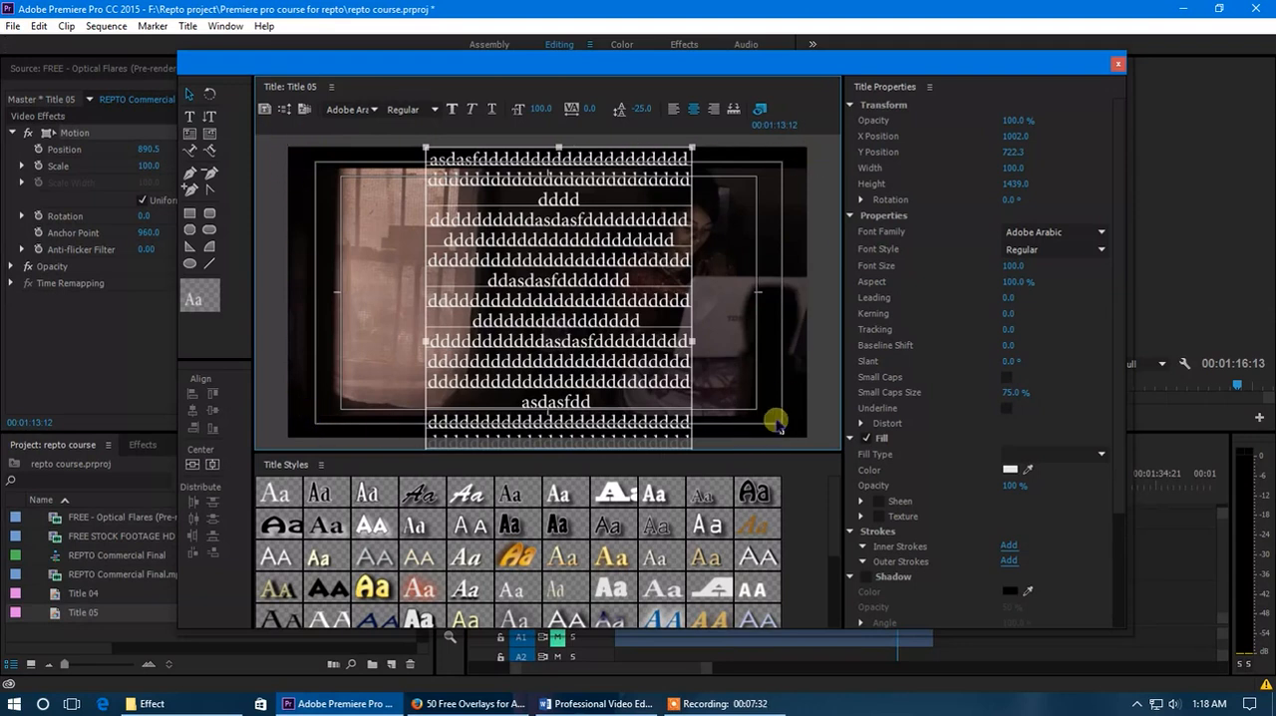
pyautogui.moveTo(589, 365); pyautogui.dragTo(417, 339)
pyautogui.moveTo(472, 329); pyautogui.dragTo(595, 351)
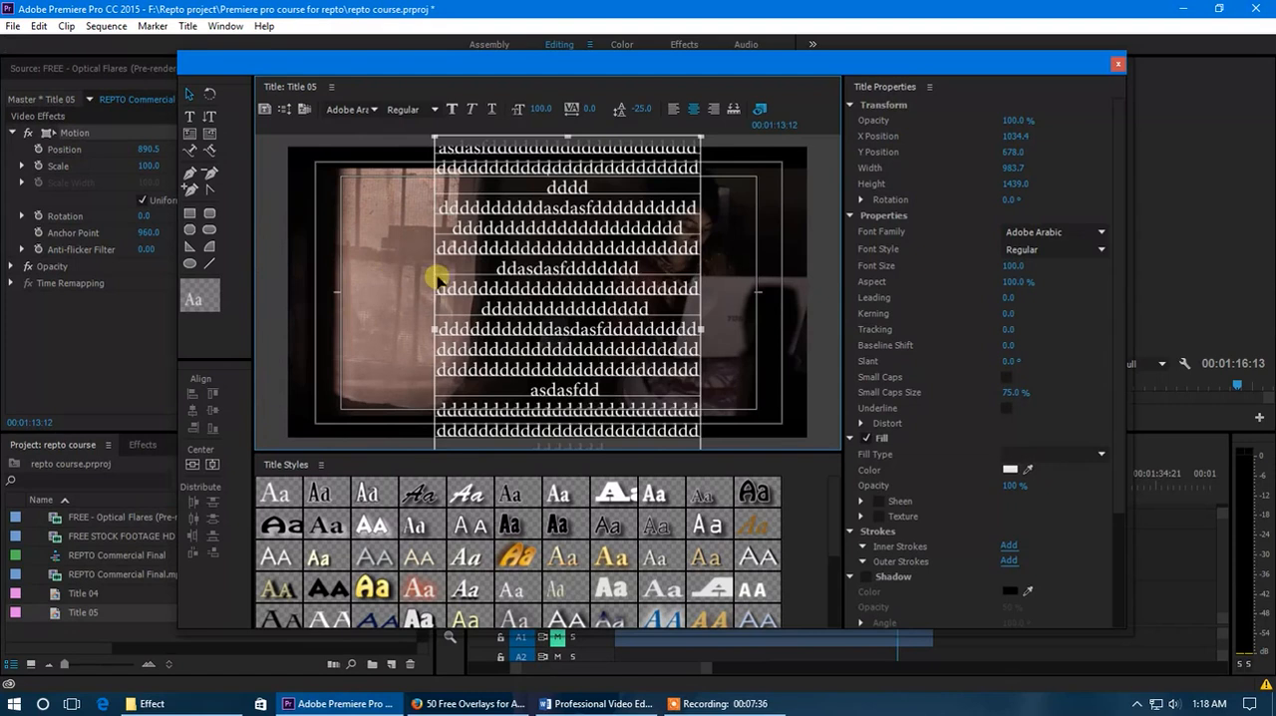
# - Delete the placeholder text box and draw a white rounded rectangle about 437.5 by 437.5 in the lower middle of the title
pyautogui.press('Delete')
pyautogui.click(209, 229)
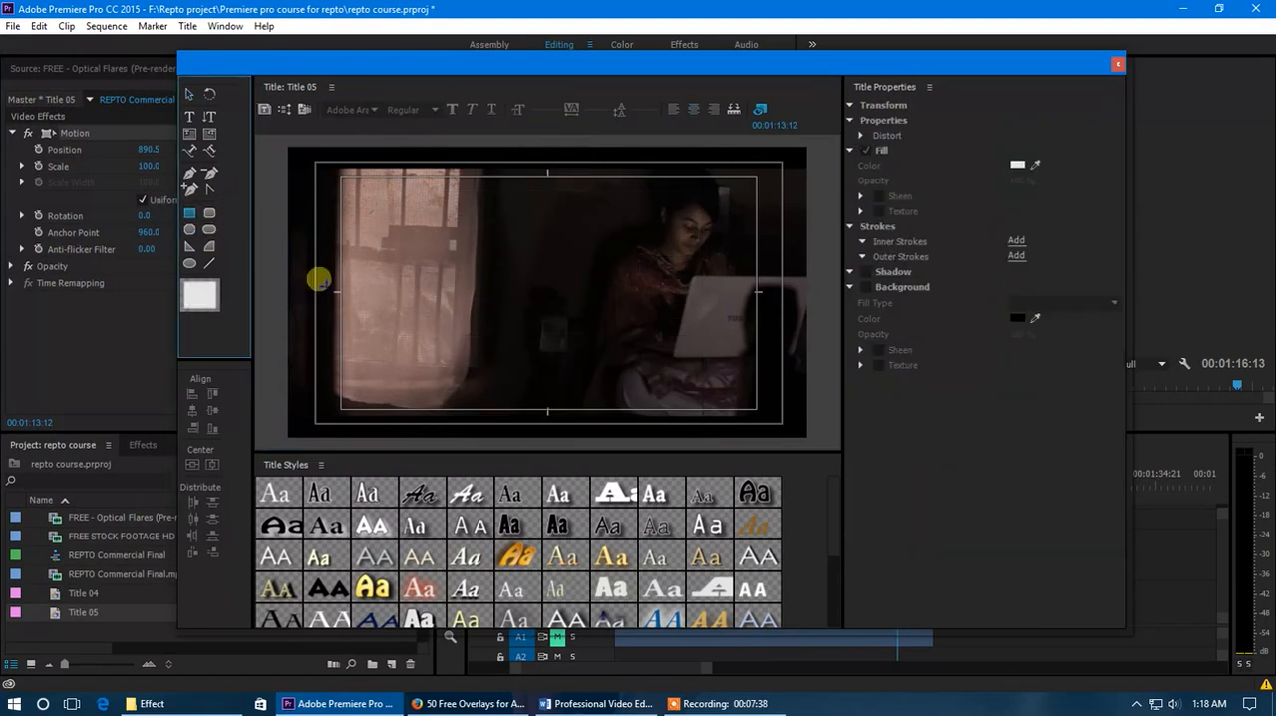
pyautogui.moveTo(510, 277); pyautogui.dragTo(628, 395)
# - Shift the white circle slightly up within the title, and reposition the Title 05 clip to about 893.7, 433.5
pyautogui.click(191, 93)
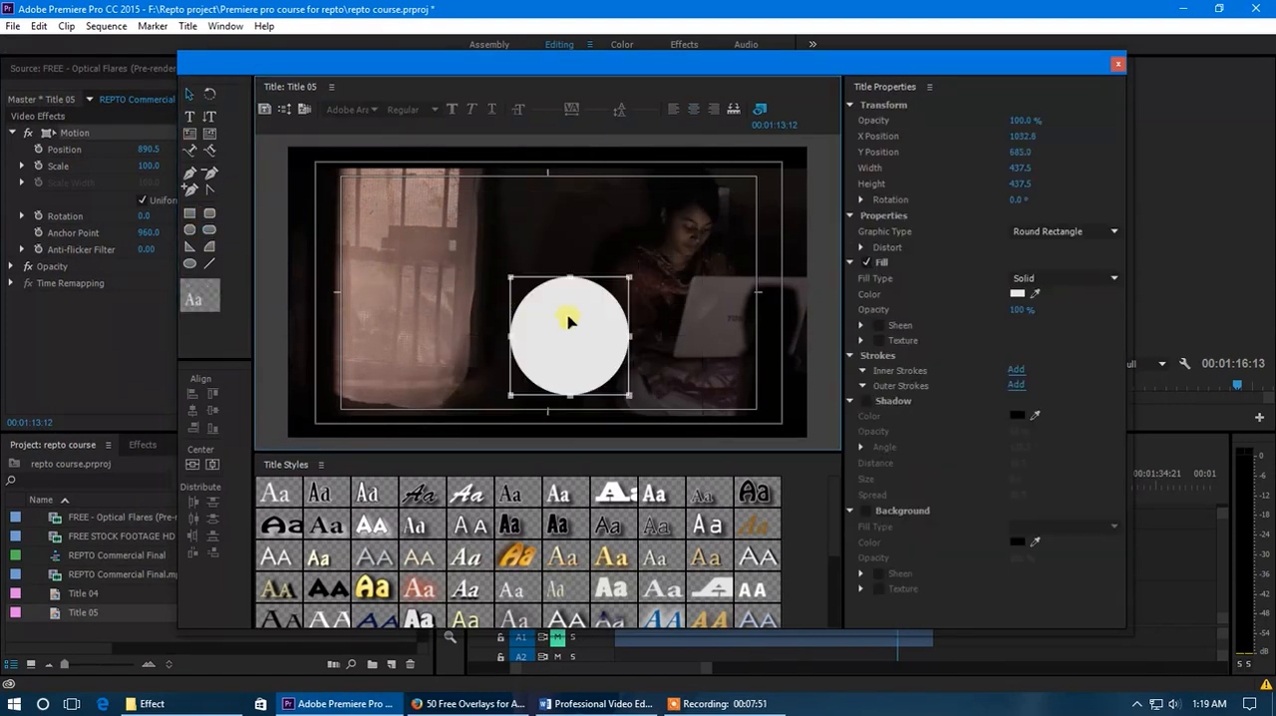
pyautogui.moveTo(569, 322); pyautogui.dragTo(559, 299)
pyautogui.click(1116, 69)
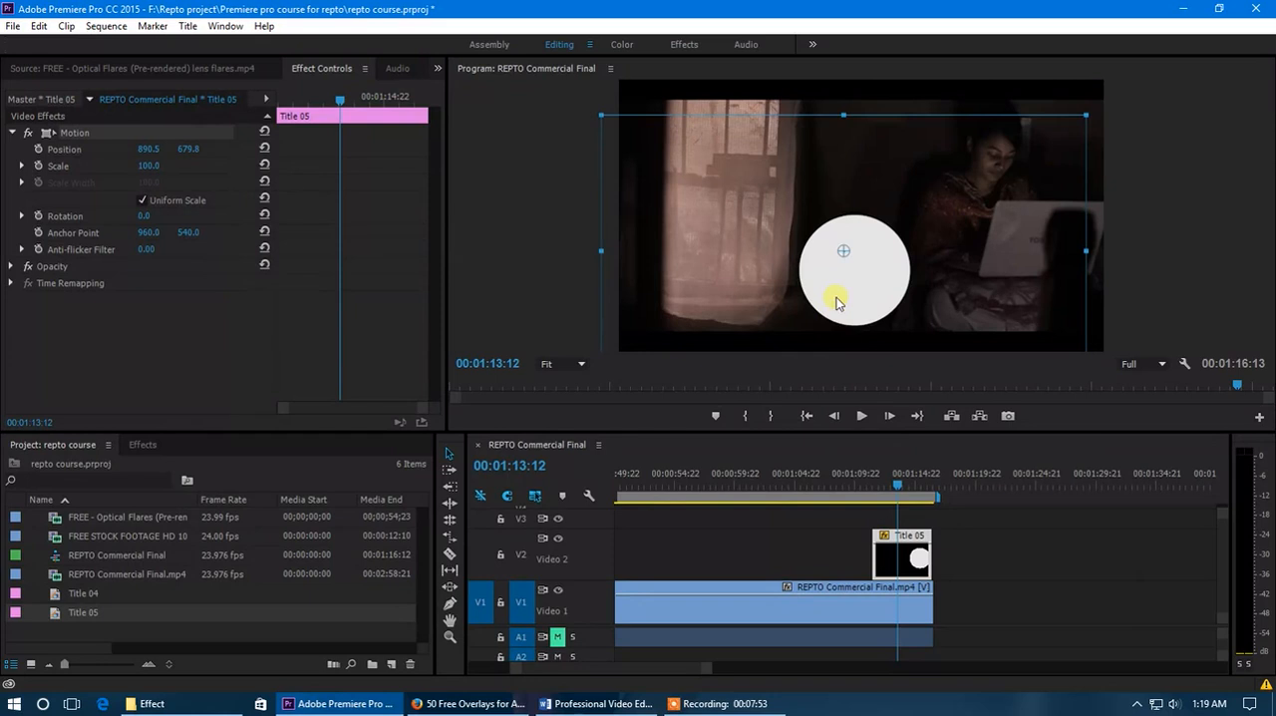
pyautogui.moveTo(838, 303); pyautogui.dragTo(840, 241)
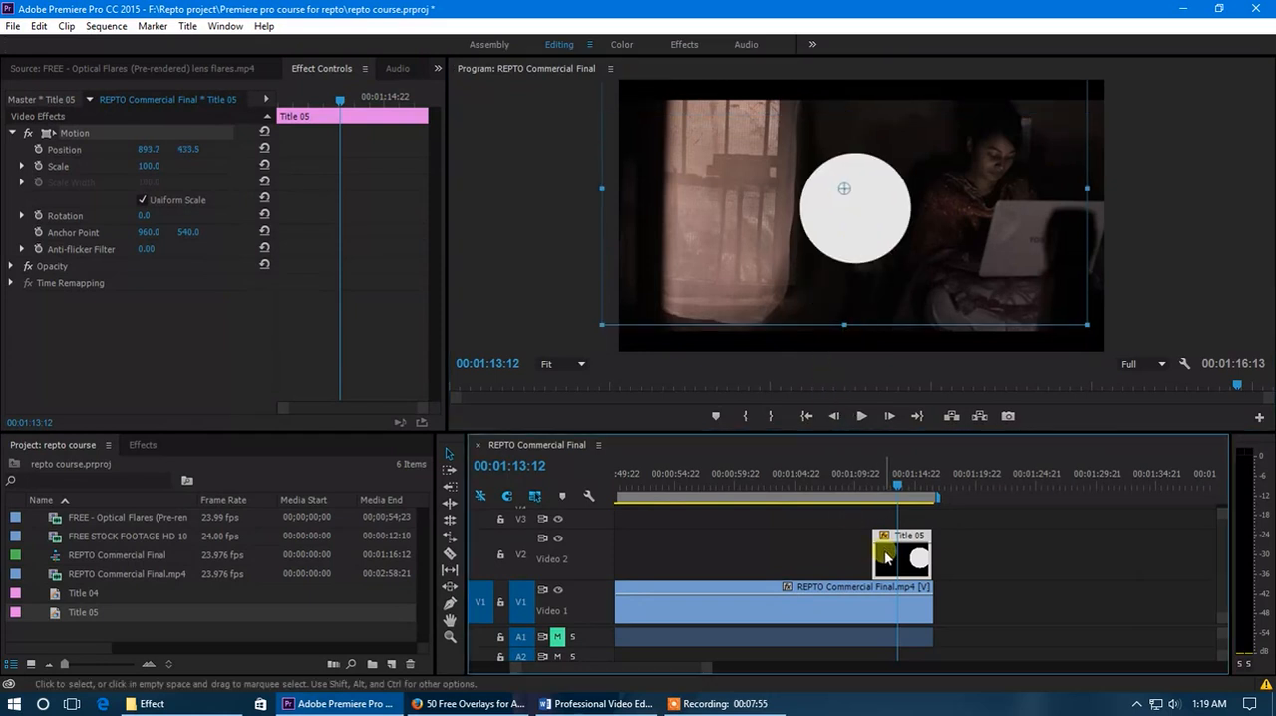
# - Reopen Title 05, enlarge the circle to about 713 by 713, and move it past the frame's lower-right corner to about 1839, 962
pyautogui.doubleClick(885, 558)
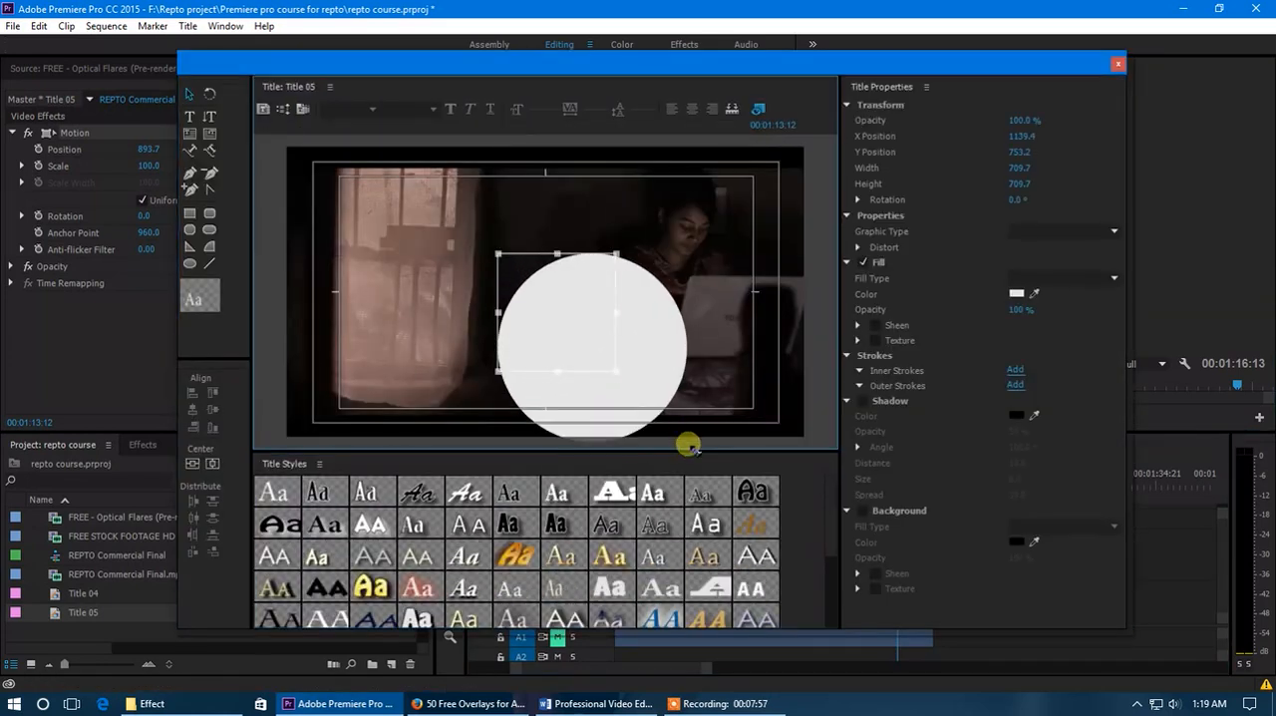
pyautogui.moveTo(615, 368); pyautogui.dragTo(807, 422)
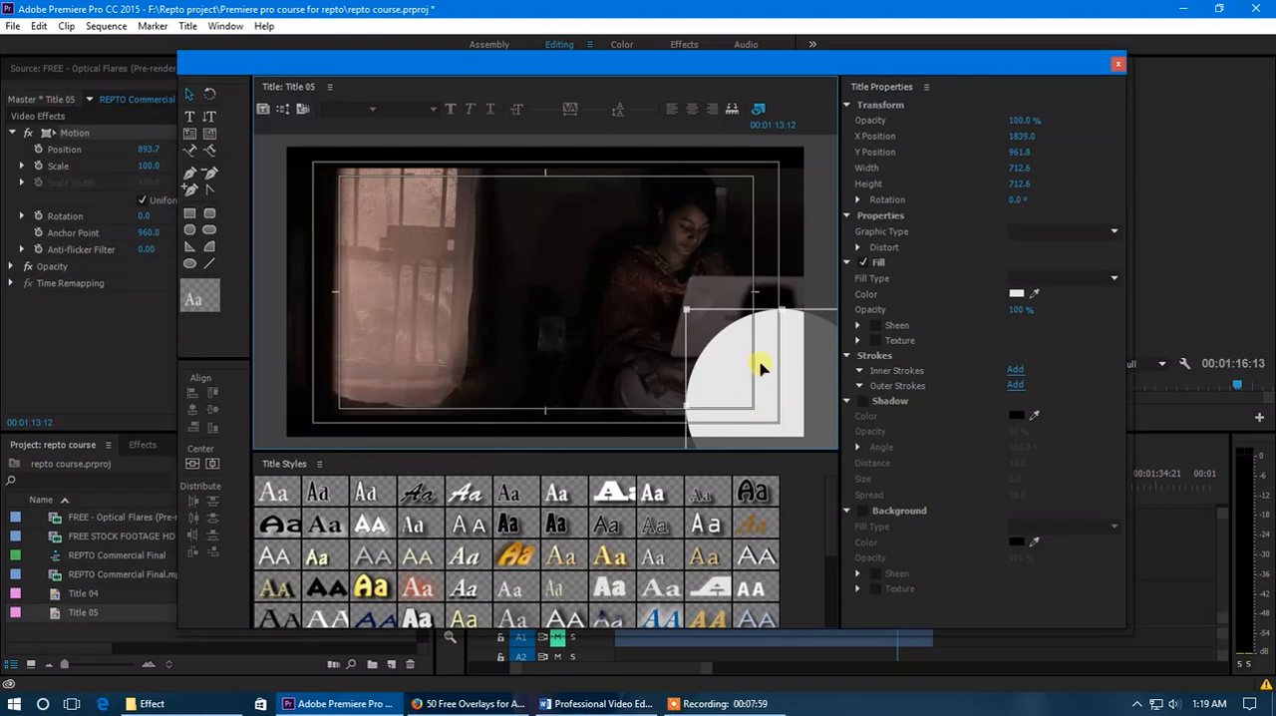
pyautogui.click(1118, 63)
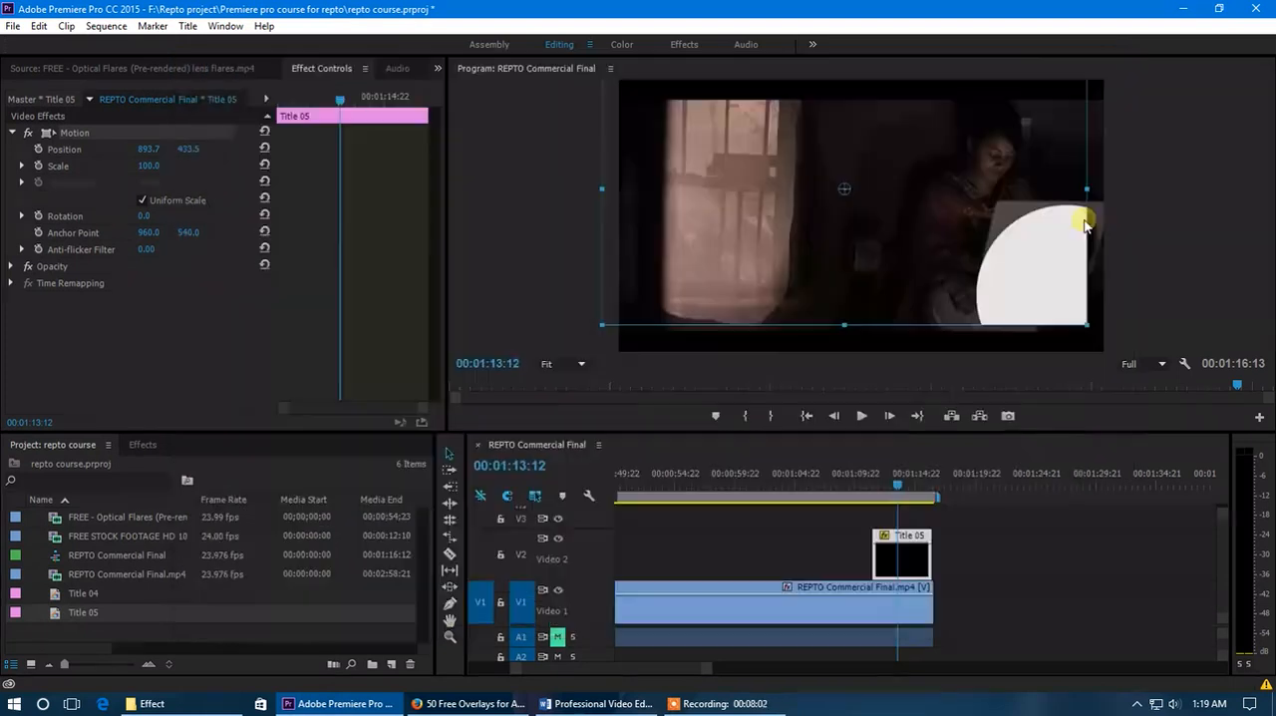
# - Move the Title 05 clip within the frame to about 710.5, 452.5 to inspect where the circle is cut off
pyautogui.moveTo(1035, 298); pyautogui.dragTo(981, 287)
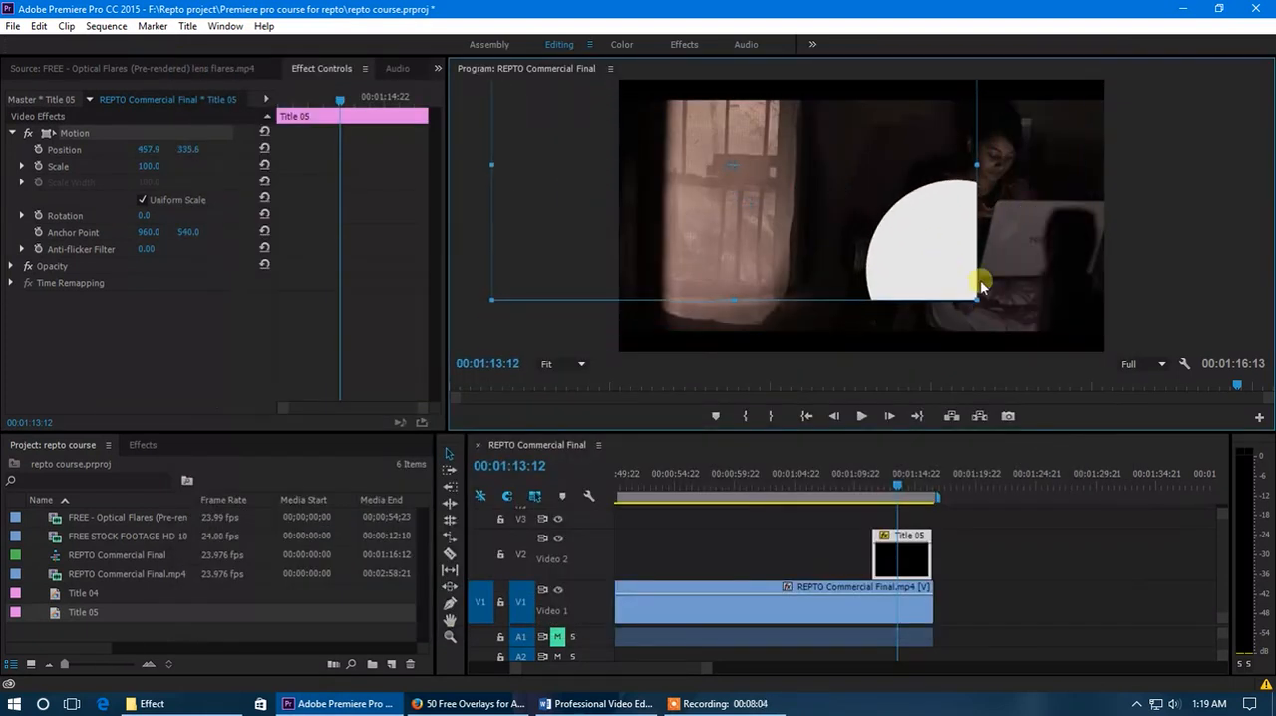
pyautogui.moveTo(886, 292); pyautogui.dragTo(985, 315)
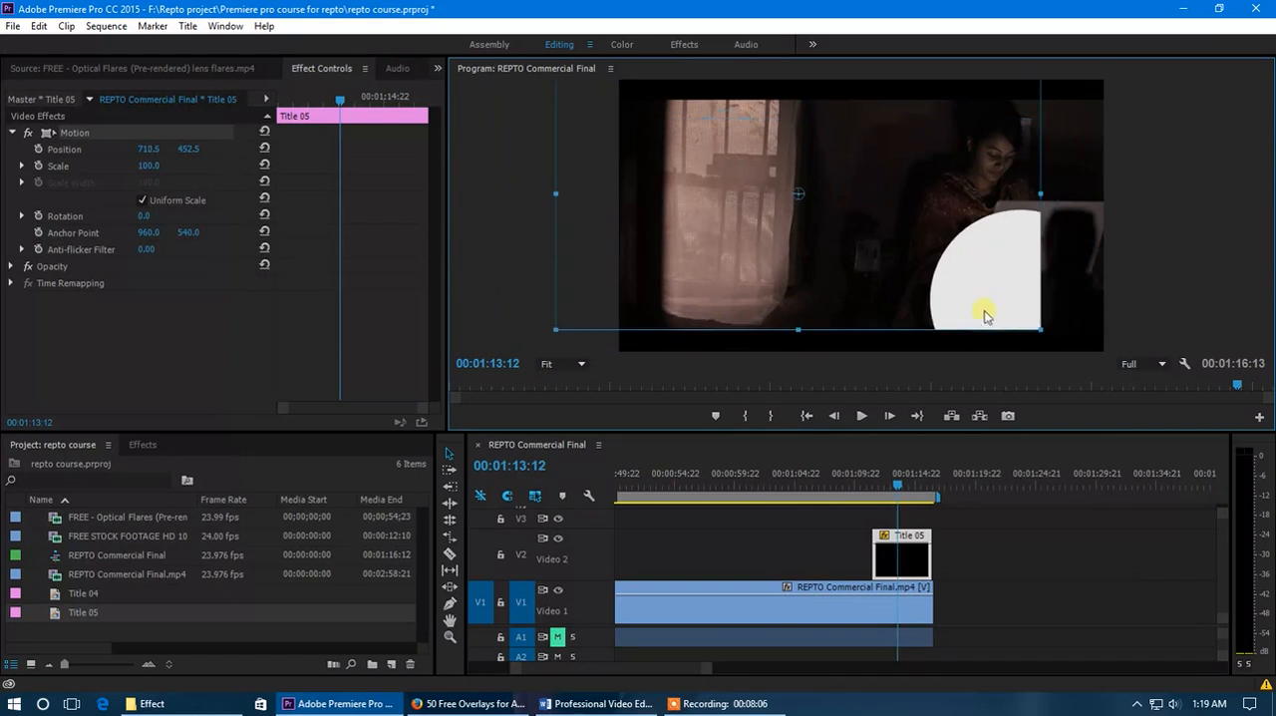
# - Reopen Title 05, delete the circle, and draw an area text box about 960 by 857 in the title-safe area
pyautogui.doubleClick(911, 569)
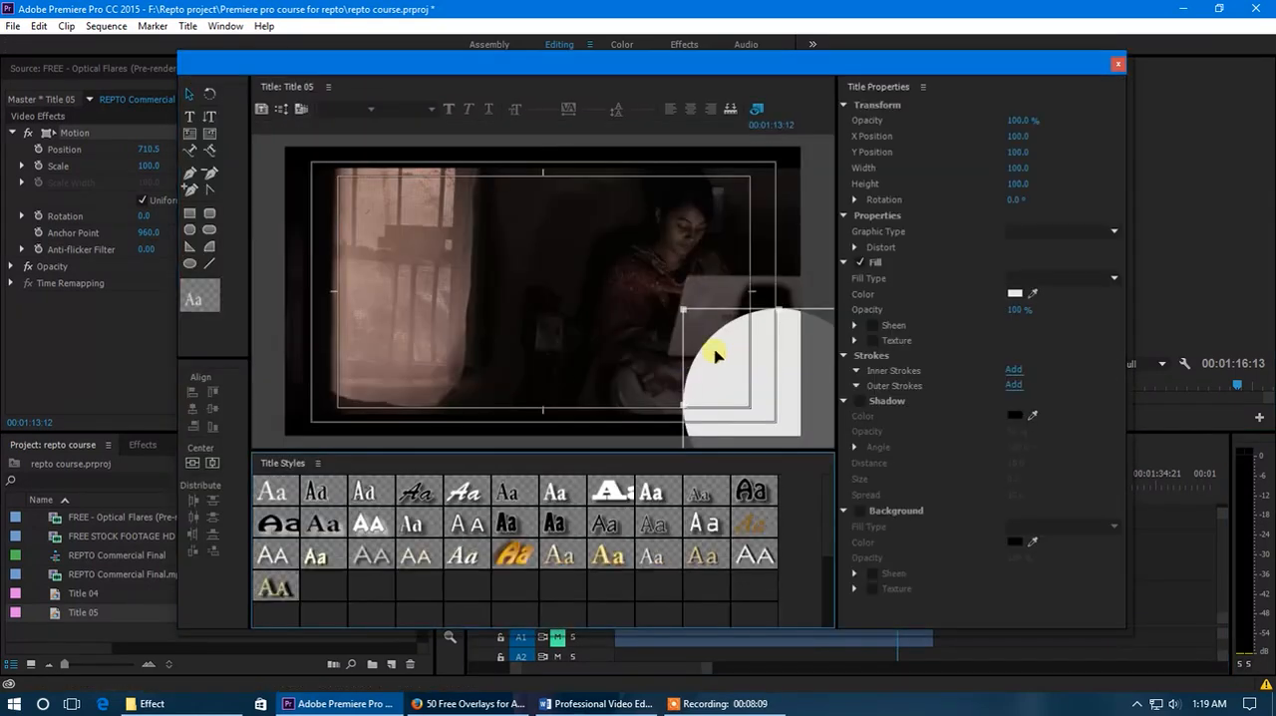
pyautogui.press('Delete')
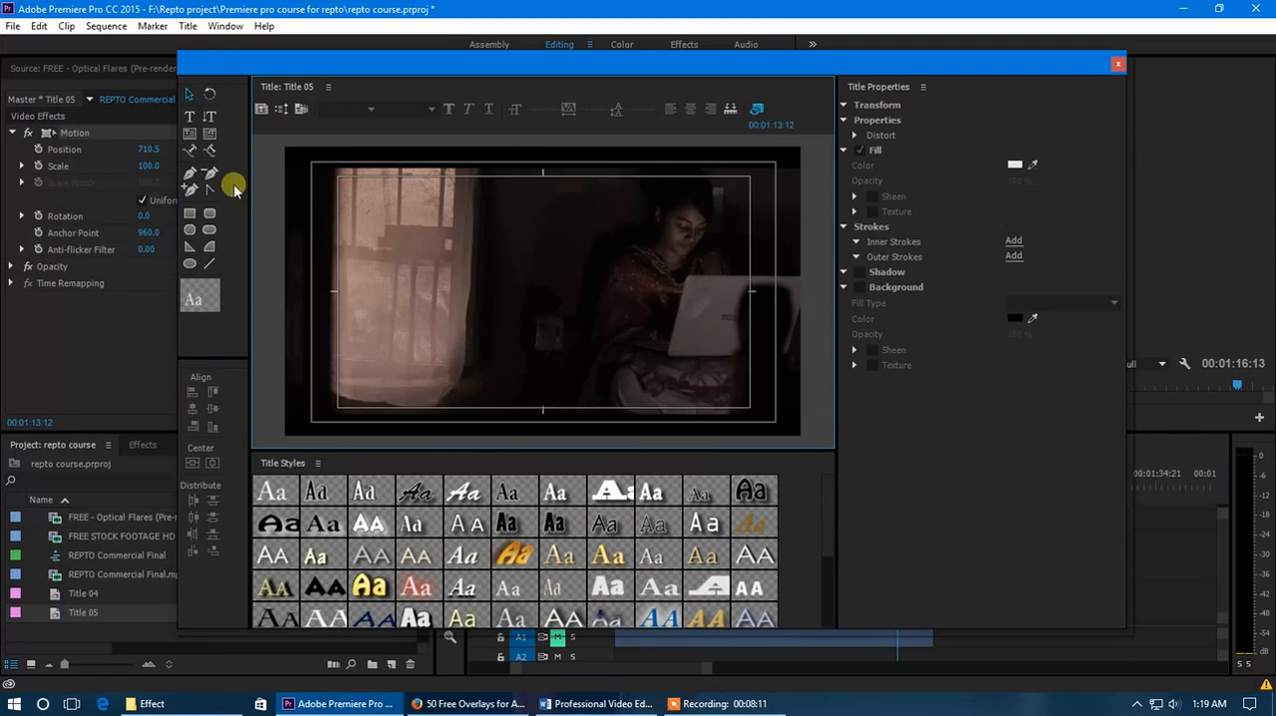
pyautogui.click(189, 134)
pyautogui.moveTo(408, 177); pyautogui.dragTo(667, 406)
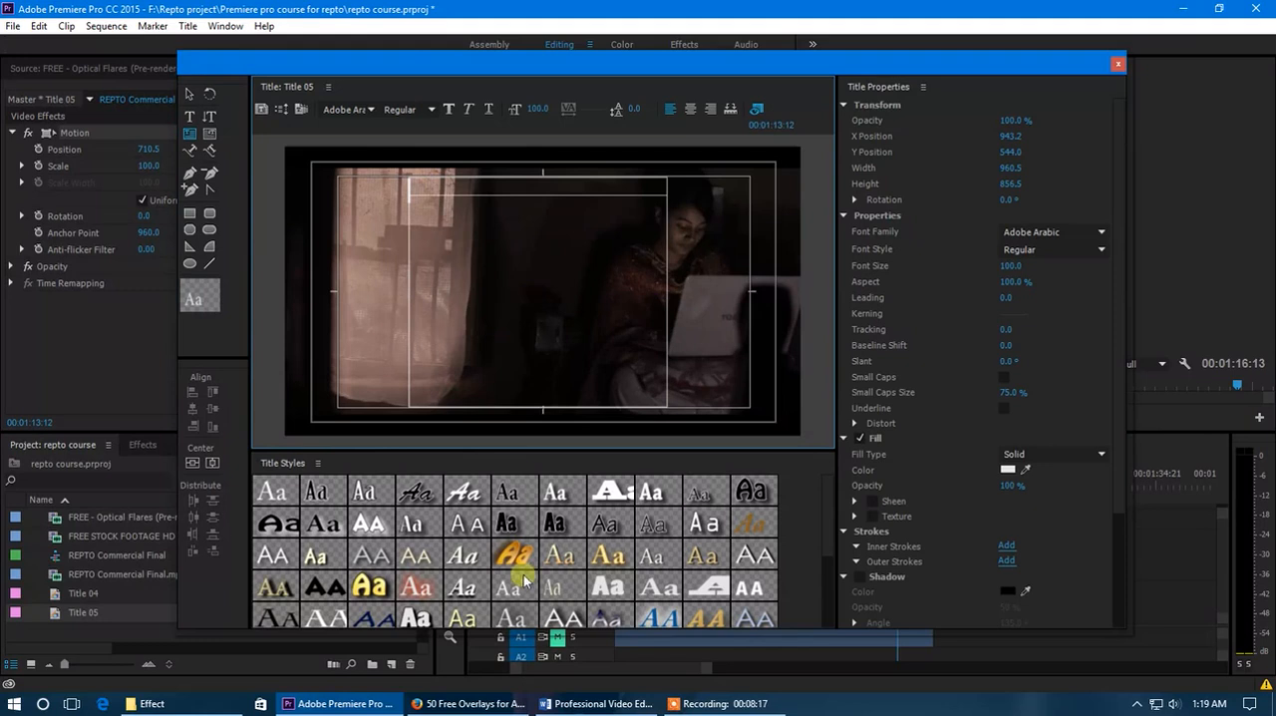
# - Switch to Firefox, search Google for "blog" in a new tab, and open the Wallinside free blog page
pyautogui.click(479, 704)
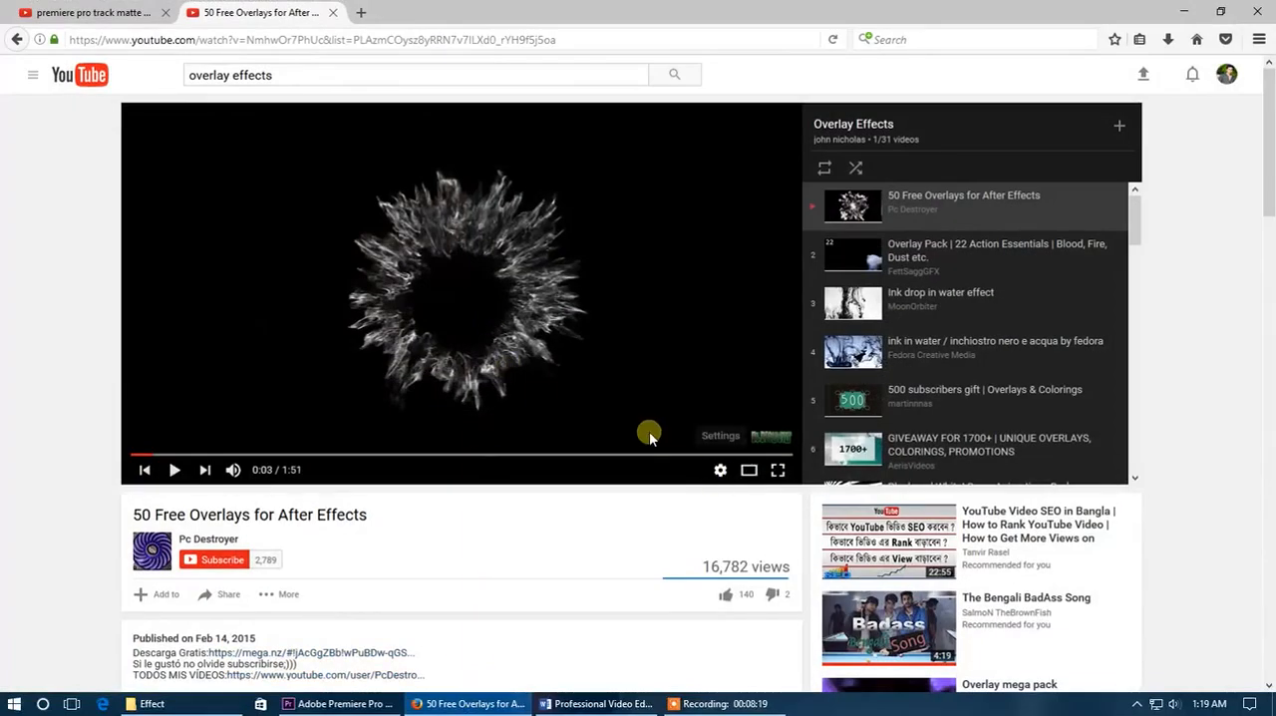
pyautogui.click(362, 13)
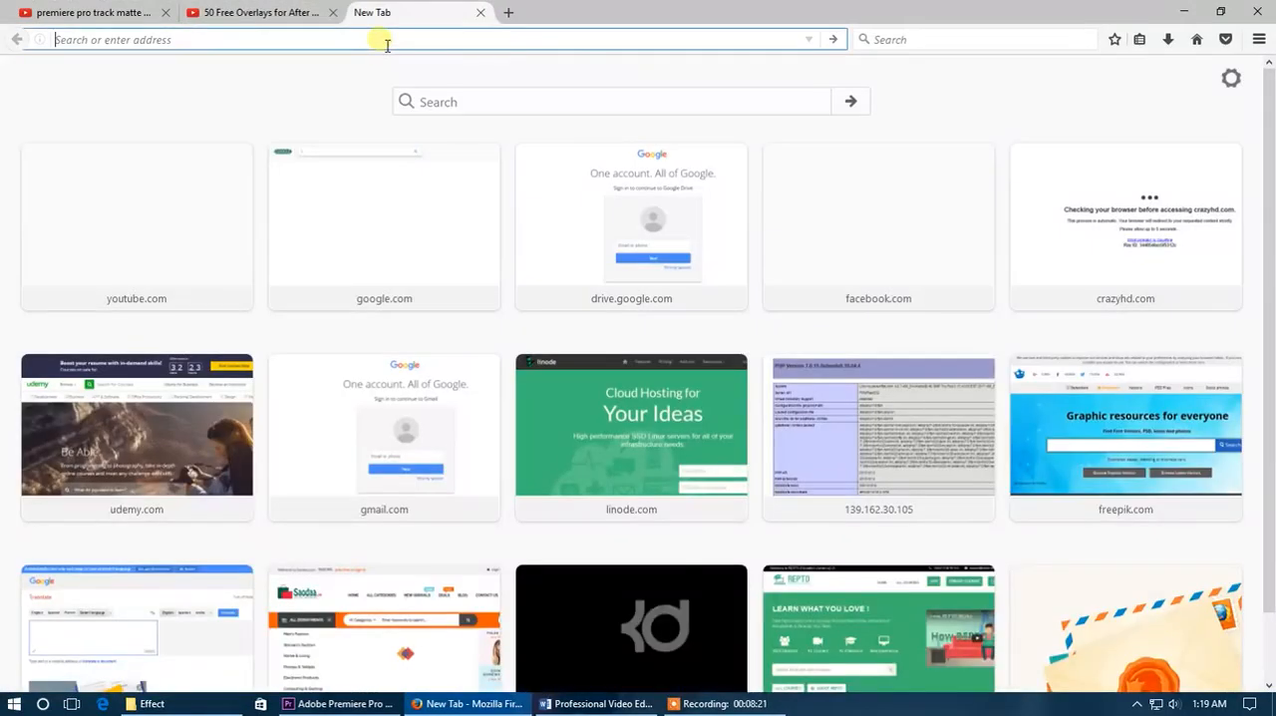
pyautogui.write('google.com')
pyautogui.press('Return')
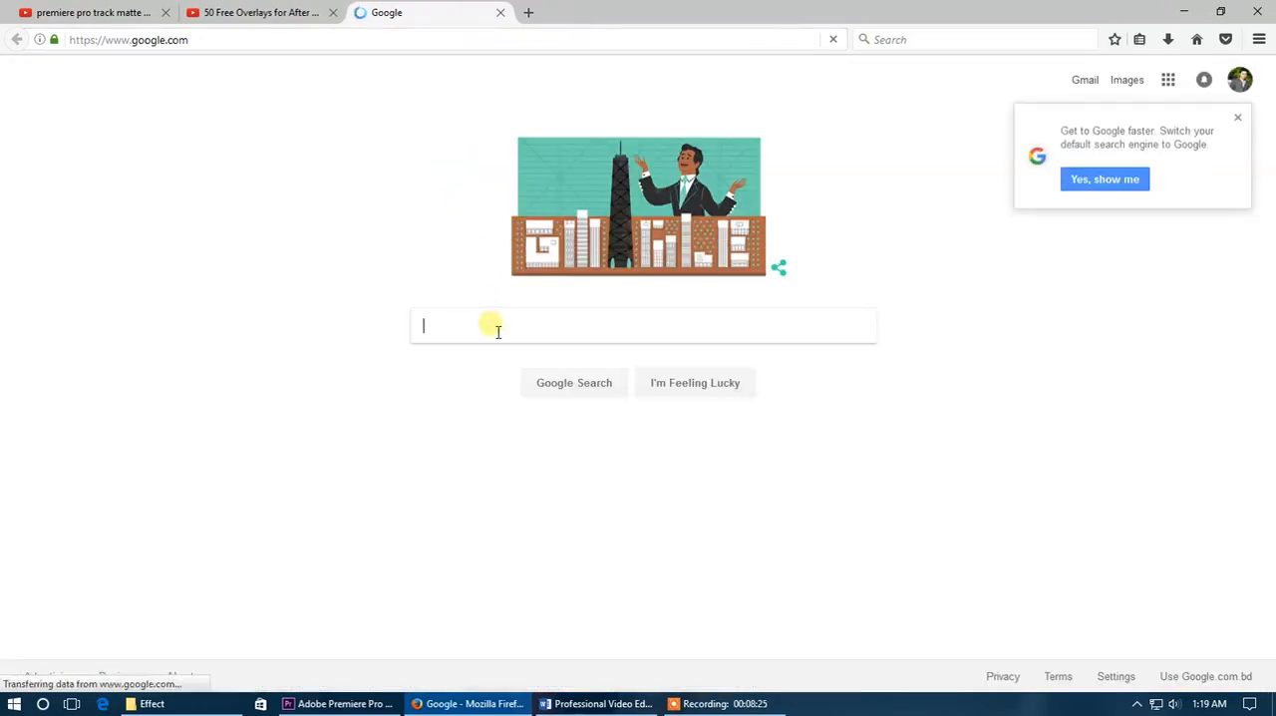
pyautogui.write('blog')
pyautogui.press('Return')
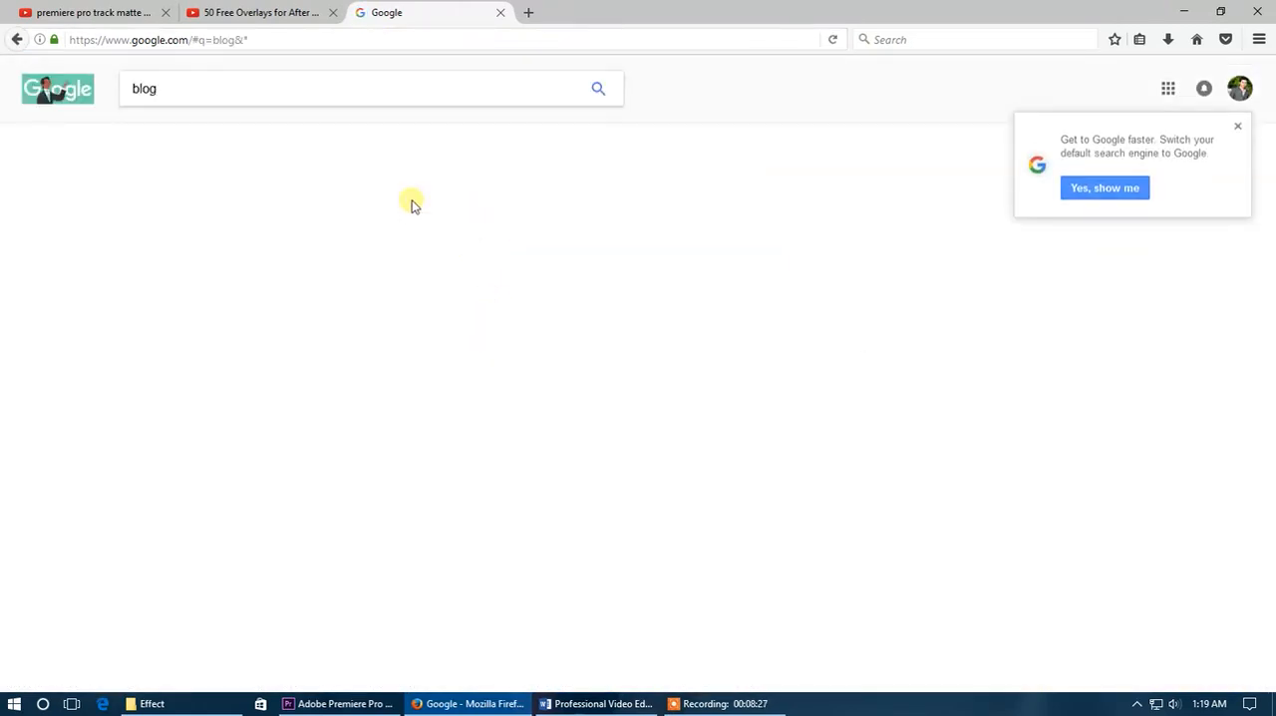
pyautogui.click(280, 205)
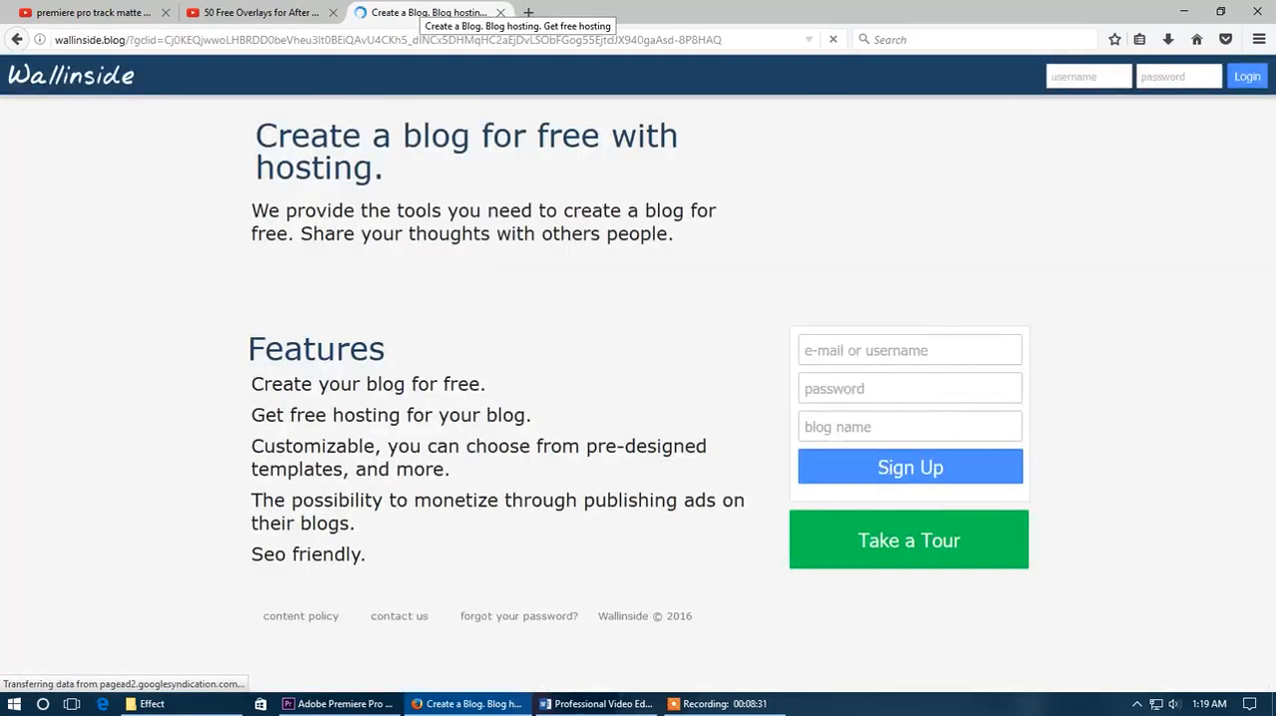
# - Copy the list under Features on the Wallinside page and paste it into the Title 05 text box in Premiere Pro
pyautogui.moveTo(367, 558); pyautogui.dragTo(251, 384)
pyautogui.hotkey('ctrl', 'c')
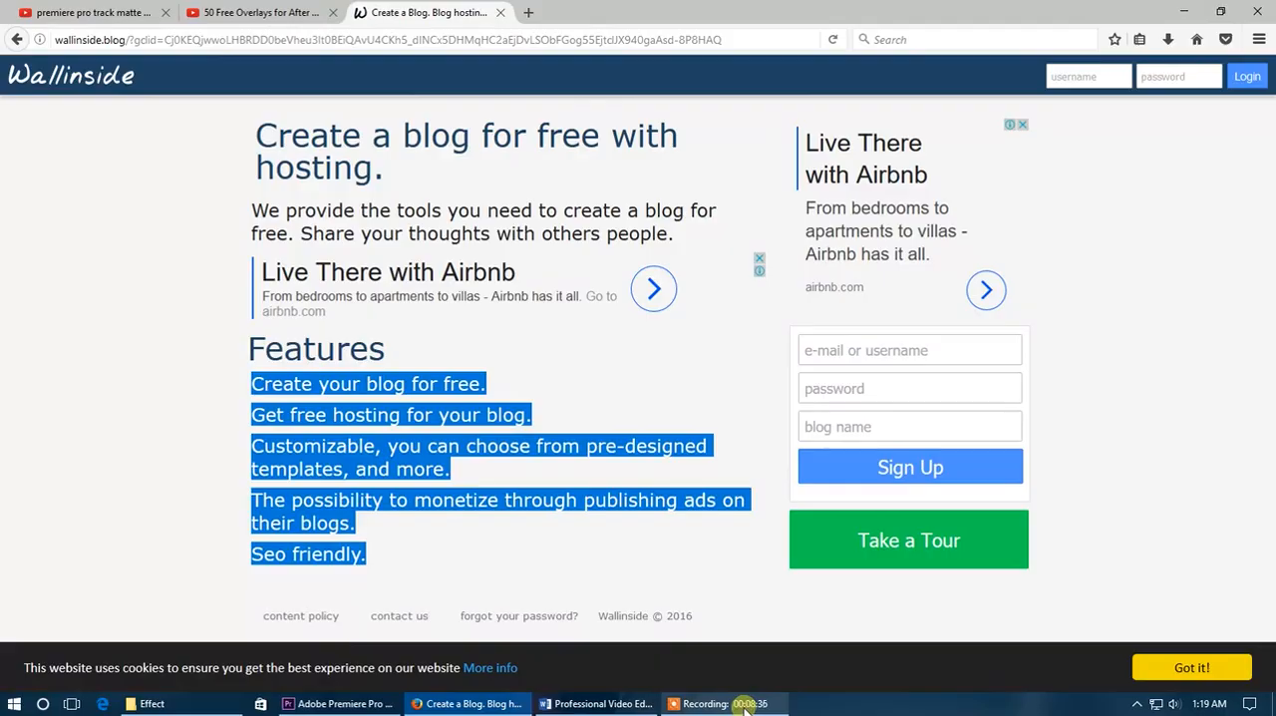
pyautogui.click(324, 702)
pyautogui.click(459, 215)
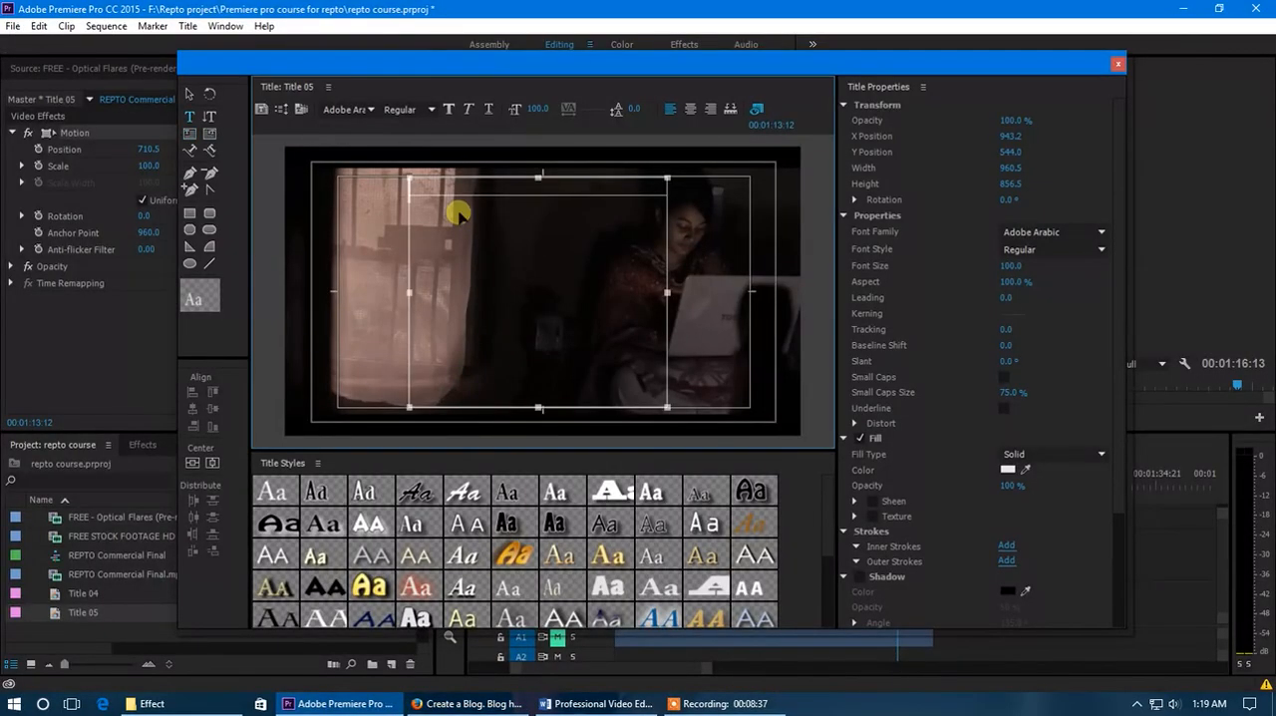
pyautogui.hotkey('ctrl', 'v')
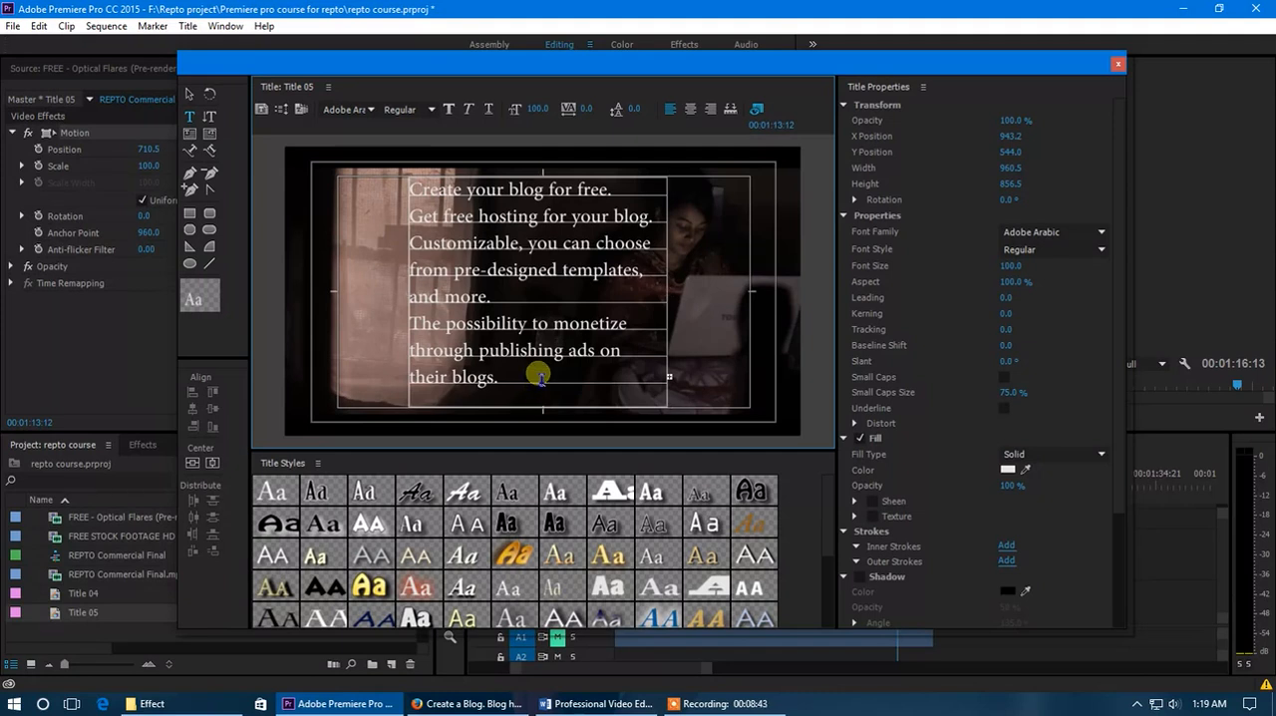
# - Center-align all the pasted text in Title 05 and select its text box as an object
pyautogui.hotkey('ctrl', 'a')
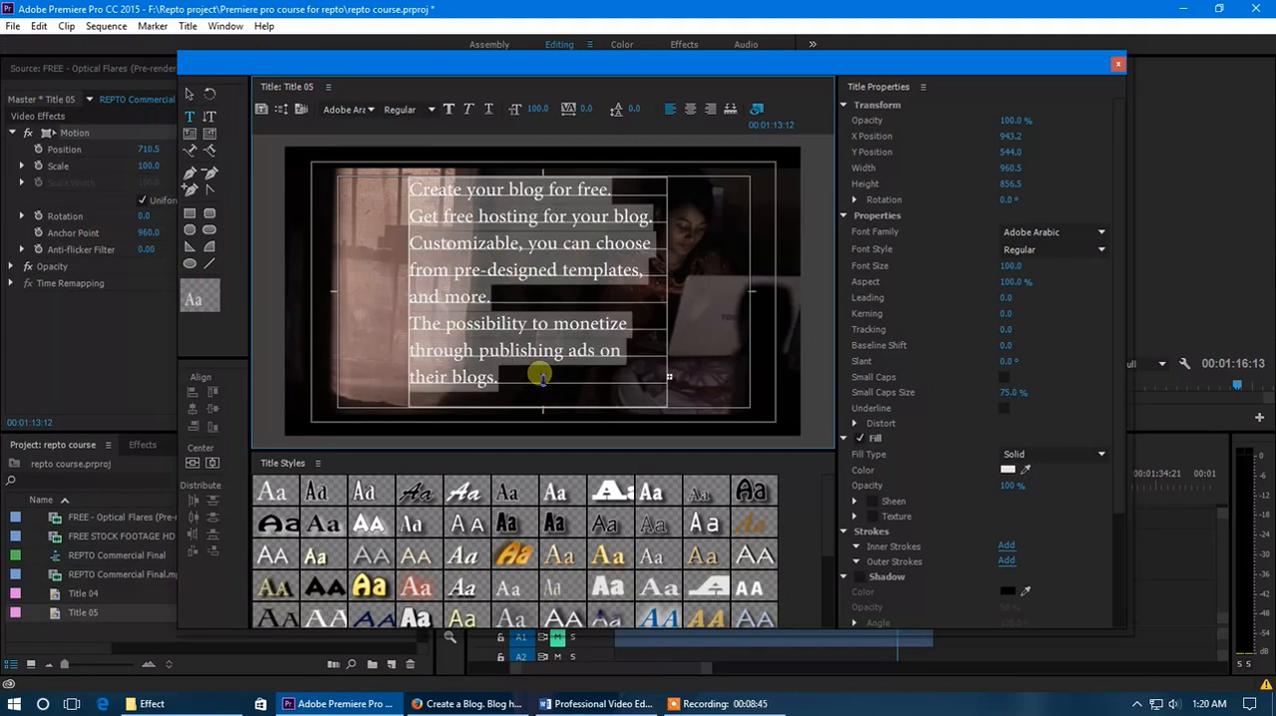
pyautogui.click(691, 110)
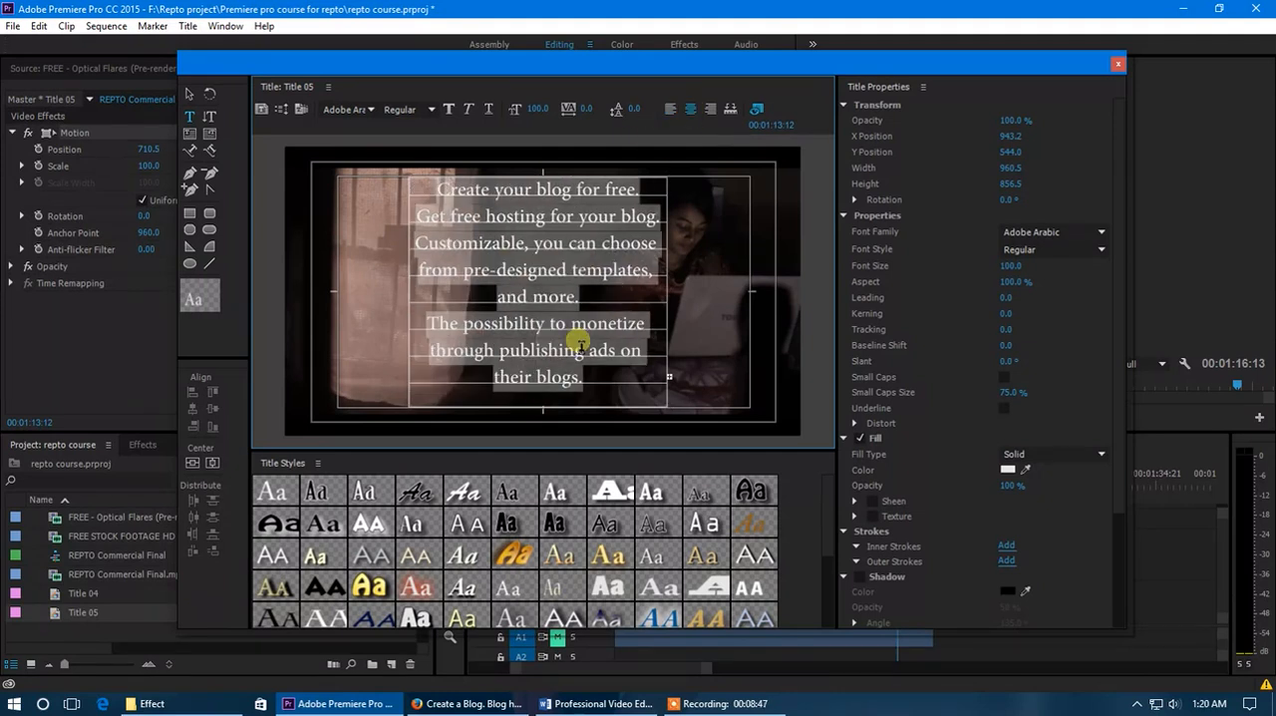
pyautogui.click(187, 97)
pyautogui.click(507, 213)
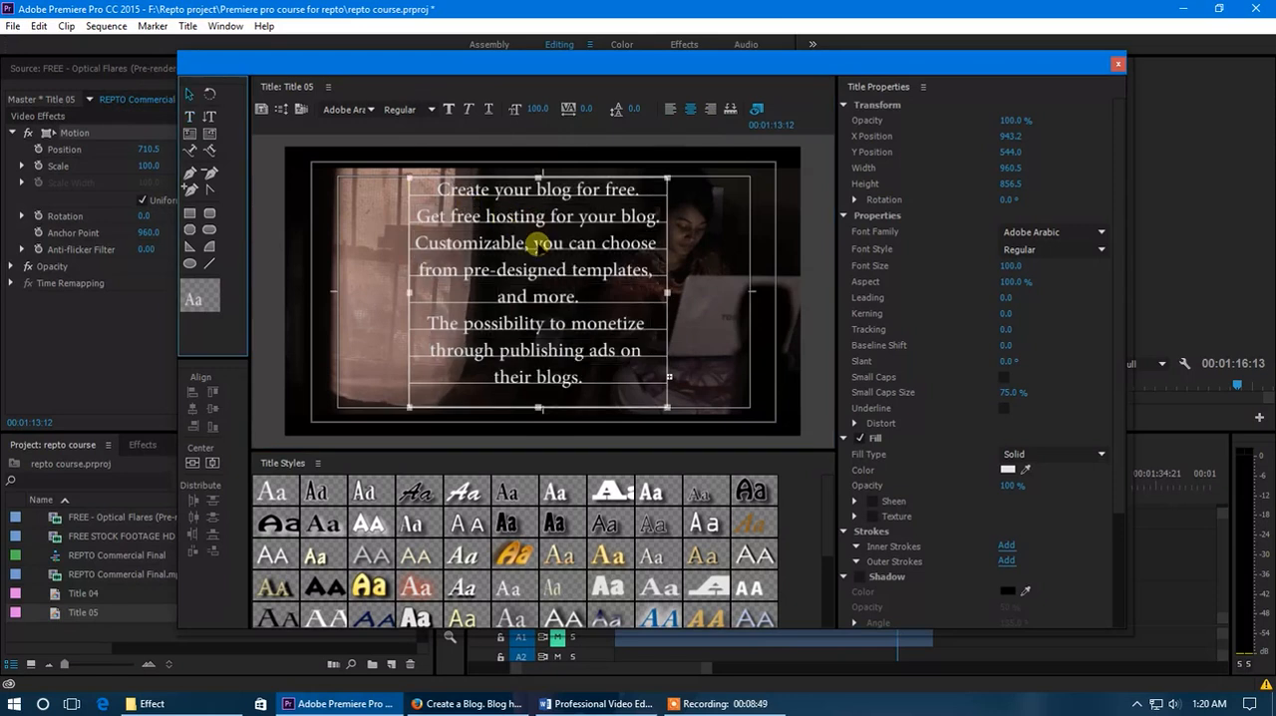
pyautogui.click(501, 256)
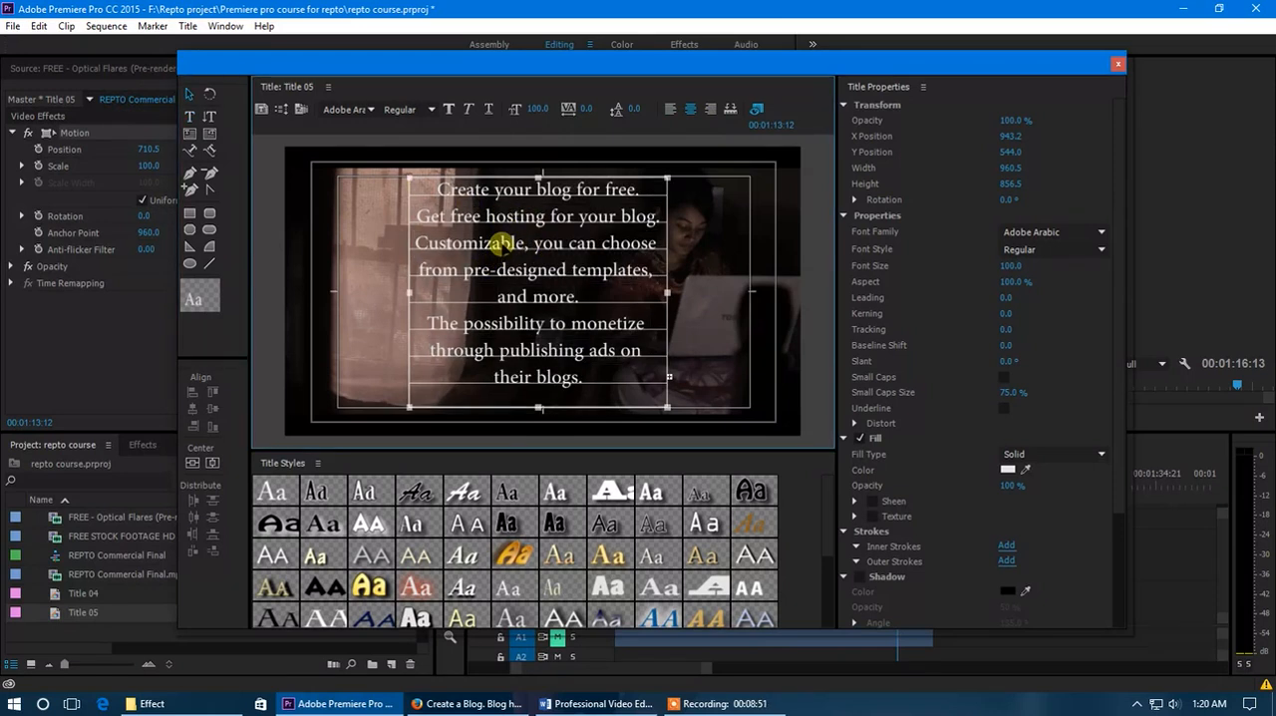
# - Set Title 05 to the Roll type with Start Off Screen and End Off Screen enabled, and close the title window
pyautogui.click(282, 110)
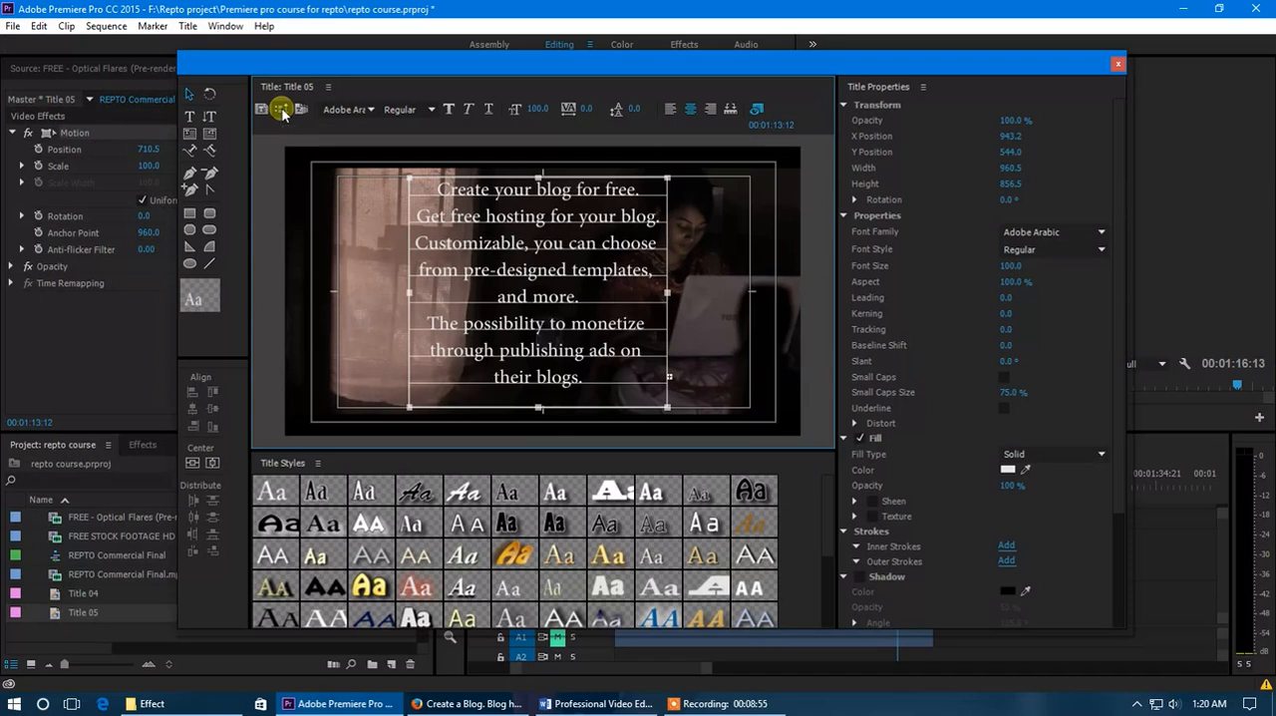
pyautogui.moveTo(673, 249); pyautogui.dragTo(770, 290)
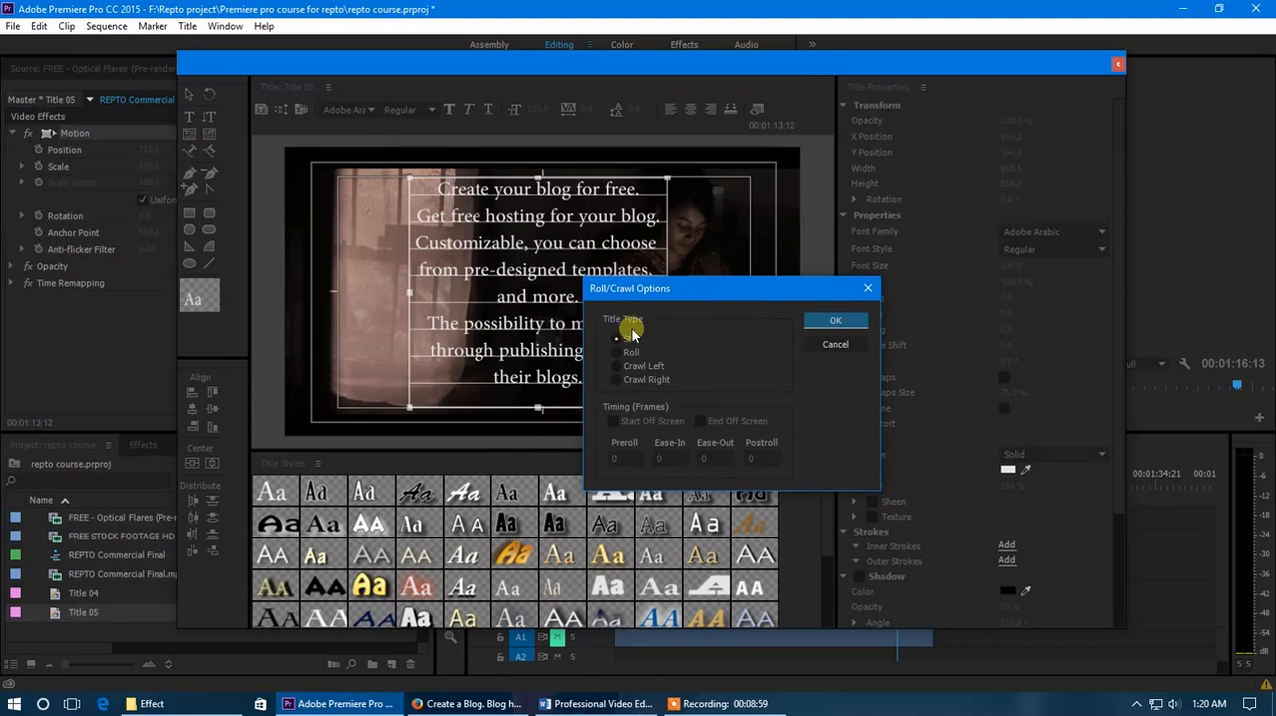
pyautogui.click(631, 352)
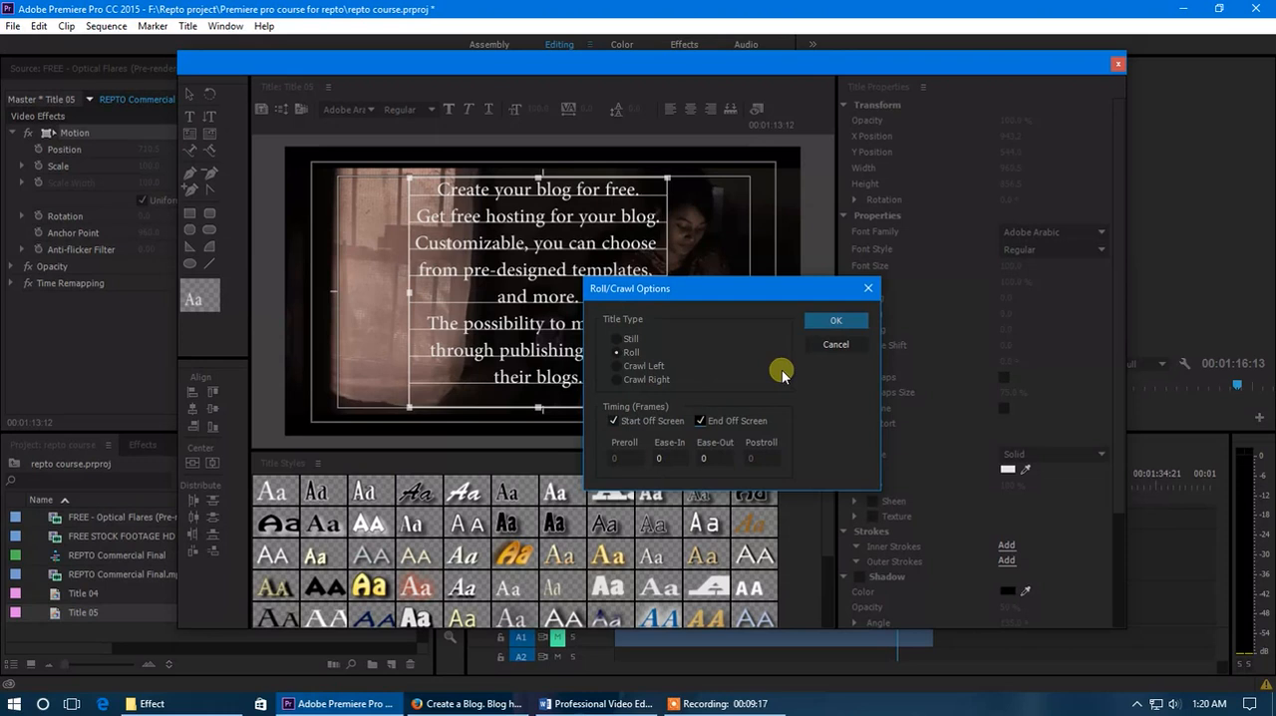
pyautogui.click(836, 321)
pyautogui.click(1119, 67)
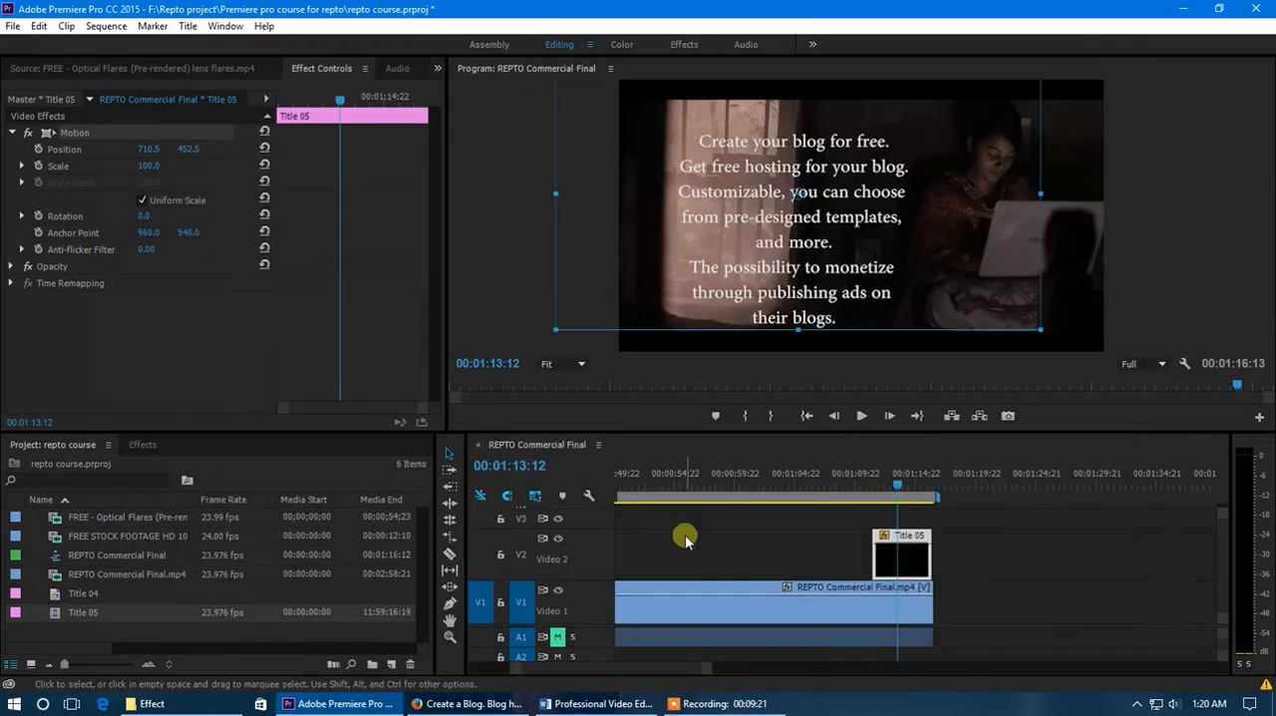
# - Preview the rolling title in the sequence and reposition the Title 05 clip to about 956.8, 550.4
pyautogui.click(890, 488)
pyautogui.moveTo(891, 489)
pyautogui.mouseDown()
pyautogui.moveTo(857, 490)
pyautogui.moveTo(887, 501)
pyautogui.mouseUp()
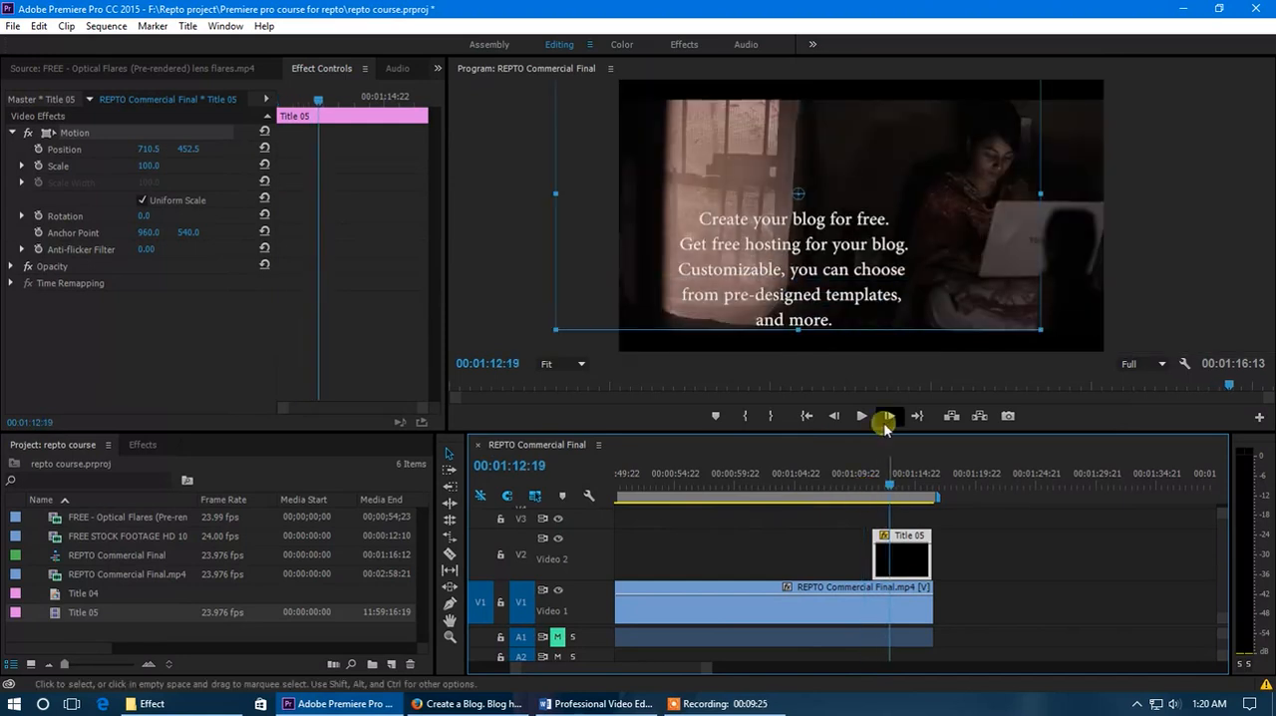
pyautogui.moveTo(929, 262); pyautogui.dragTo(992, 289)
pyautogui.moveTo(906, 495); pyautogui.dragTo(863, 492)
pyautogui.press('space')
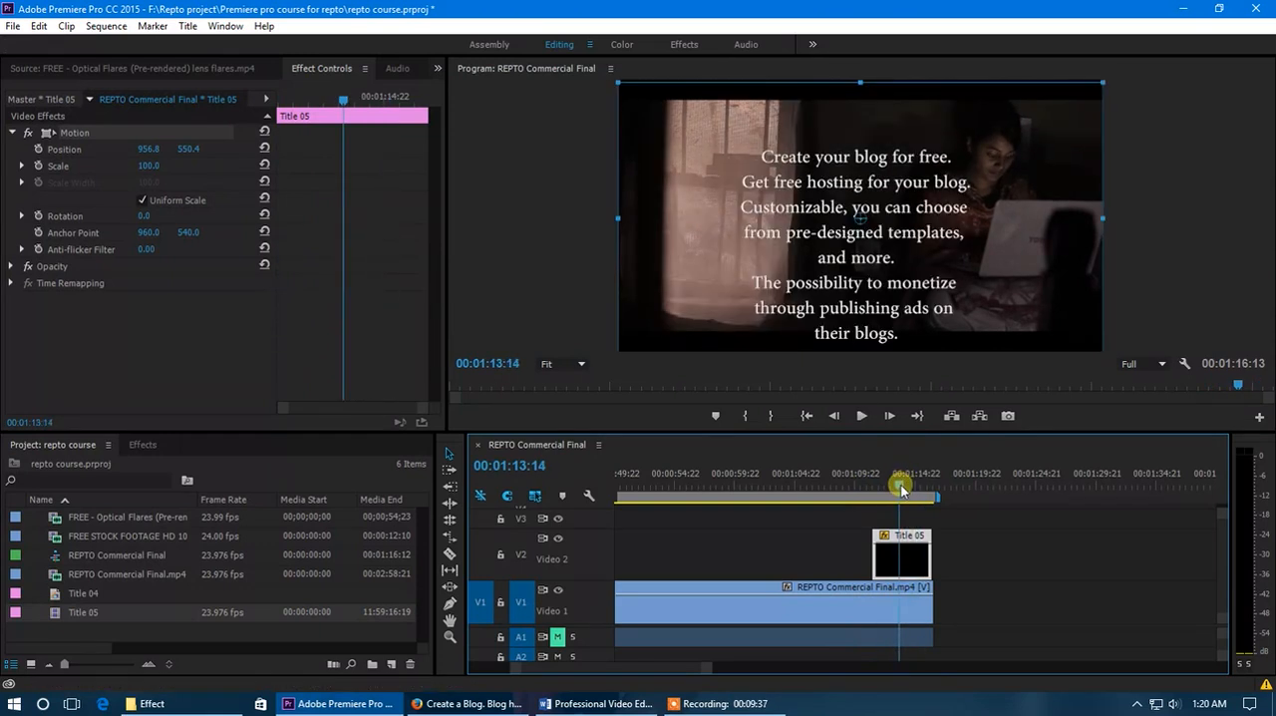
# - Reopen Title 05, repeat the blog feature lines, and enlarge the text box to about 1147.5 by 2118.4
pyautogui.doubleClick(907, 561)
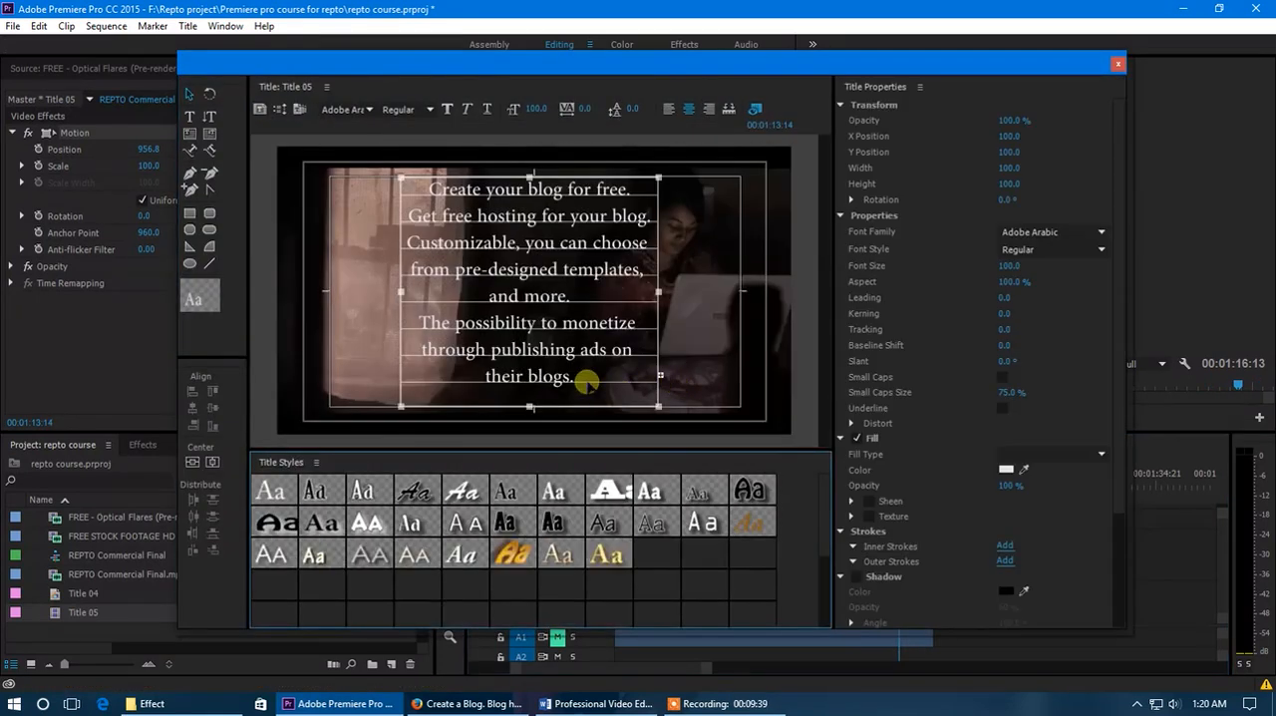
pyautogui.moveTo(530, 161); pyautogui.dragTo(529, 102)
pyautogui.moveTo(529, 409); pyautogui.dragTo(529, 431)
pyautogui.moveTo(534, 301); pyautogui.dragTo(534, 262)
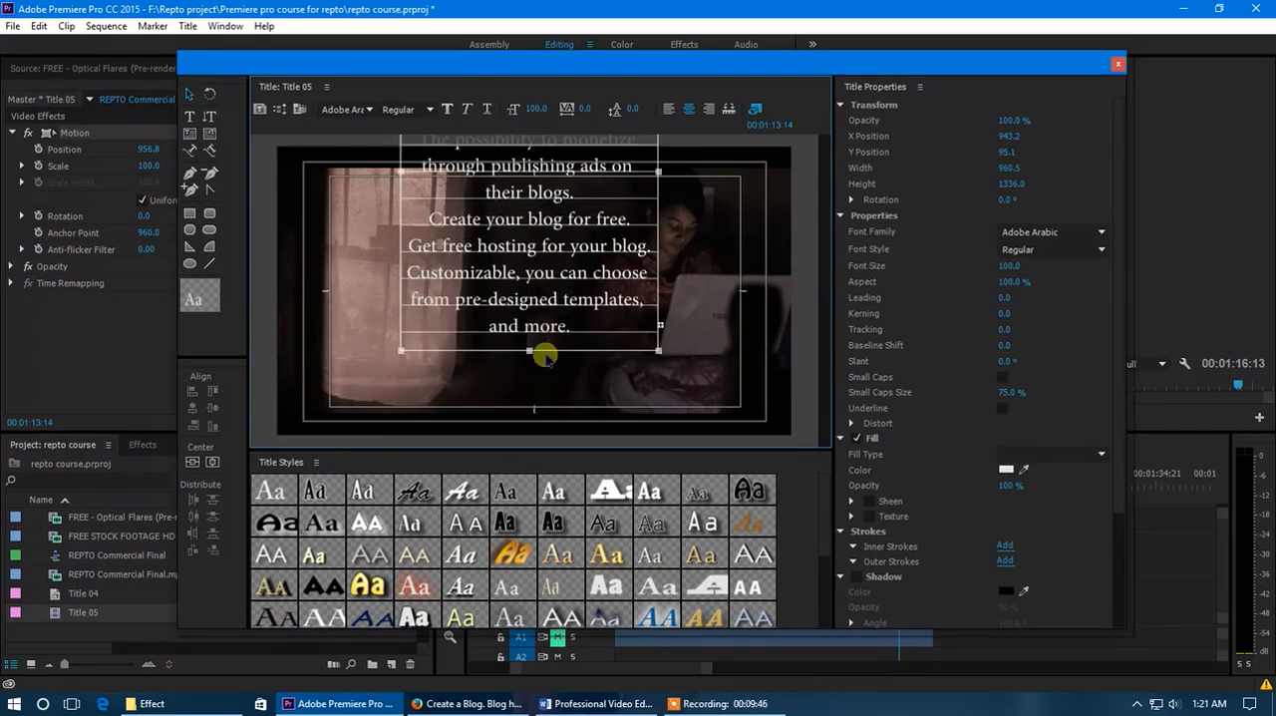
pyautogui.moveTo(530, 351); pyautogui.dragTo(538, 289)
pyautogui.moveTo(534, 346); pyautogui.dragTo(530, 421)
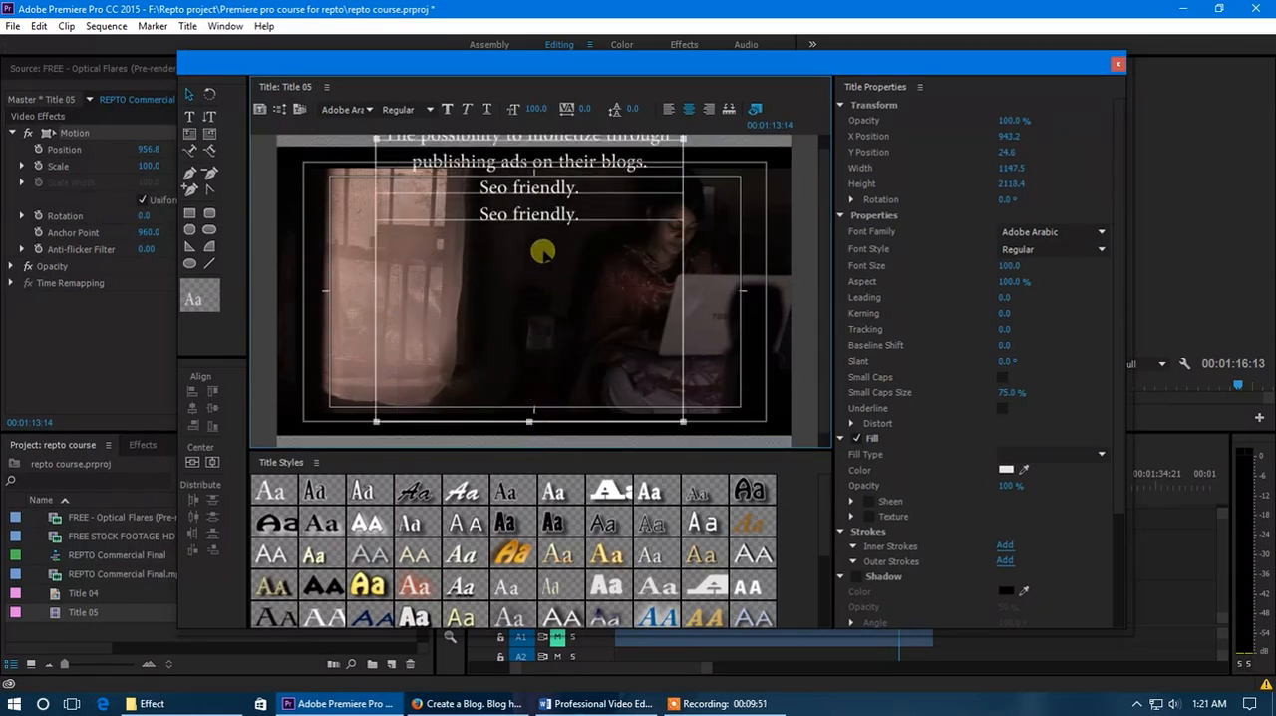
# - Move the enlarged text box down to a Y position of about 1218.4 and close the title window
pyautogui.moveTo(539, 211); pyautogui.dragTo(551, 313)
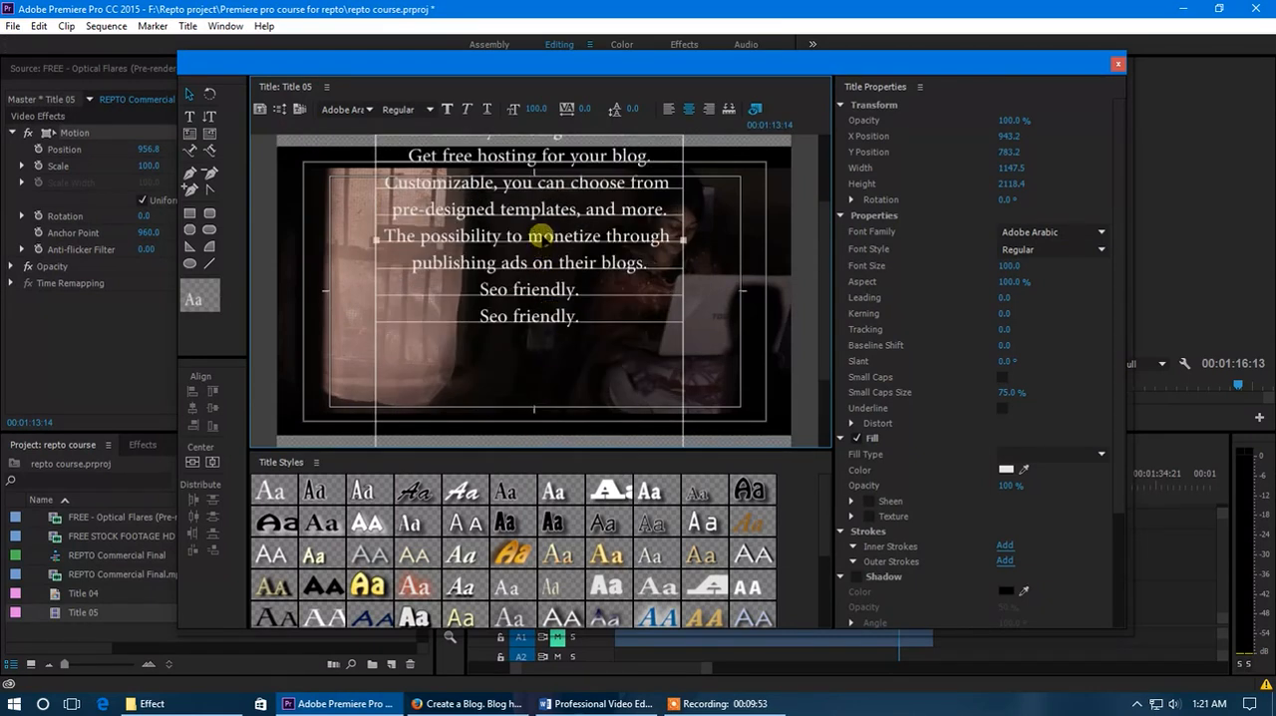
pyautogui.moveTo(535, 229); pyautogui.dragTo(547, 289)
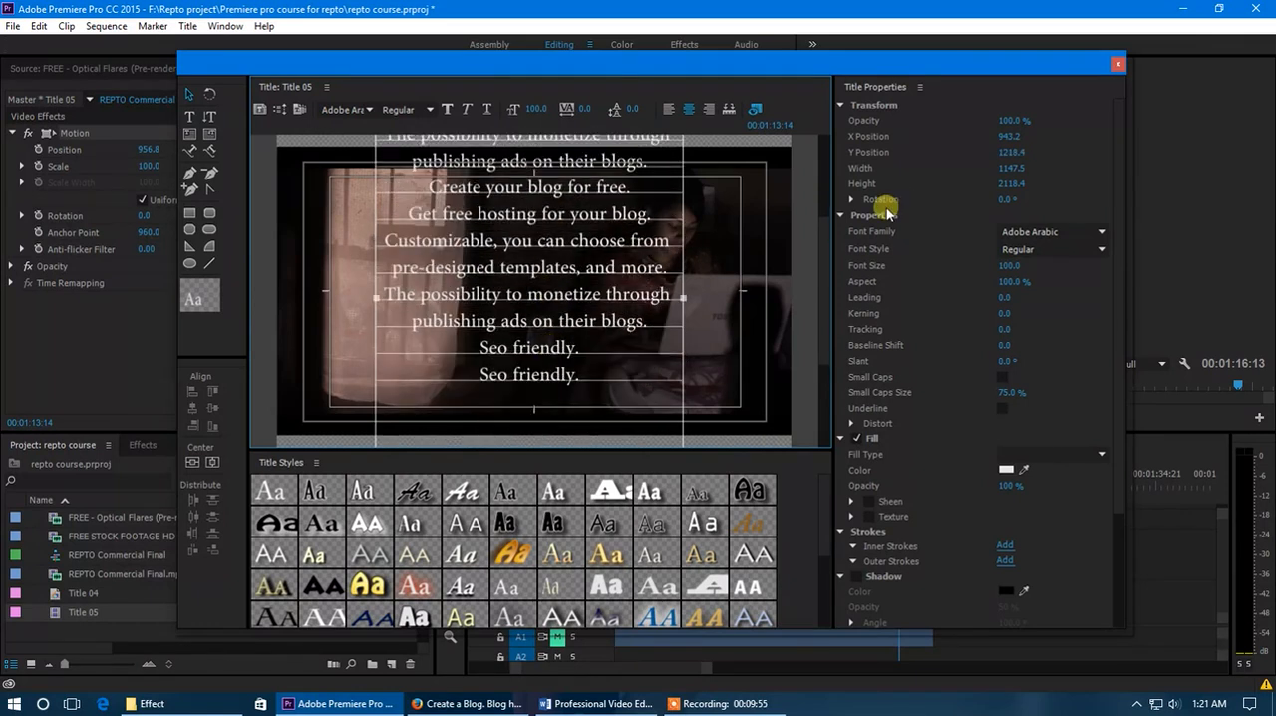
pyautogui.click(1120, 63)
# - Play and scrub through the longer rolling Title 05 in the sequence, and reopen the title to review its text
pyautogui.click(891, 486)
pyautogui.moveTo(890, 486); pyautogui.dragTo(872, 493)
pyautogui.press('space')
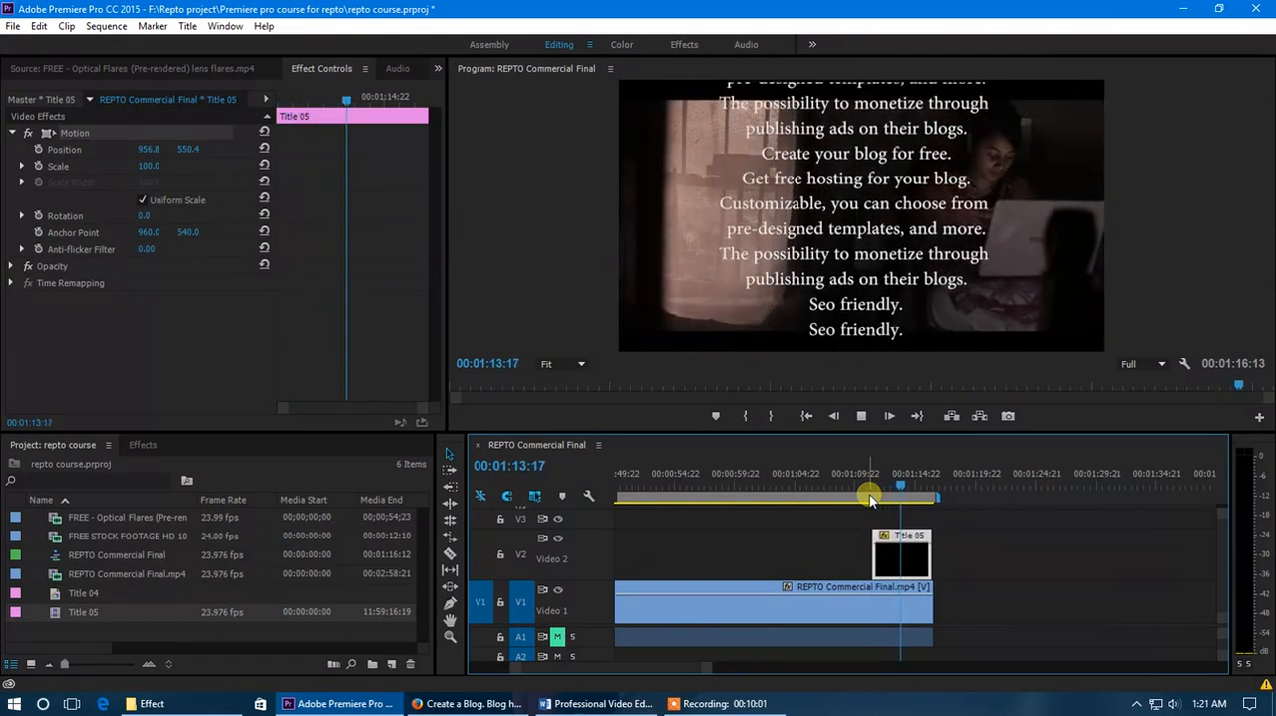
pyautogui.click(890, 483)
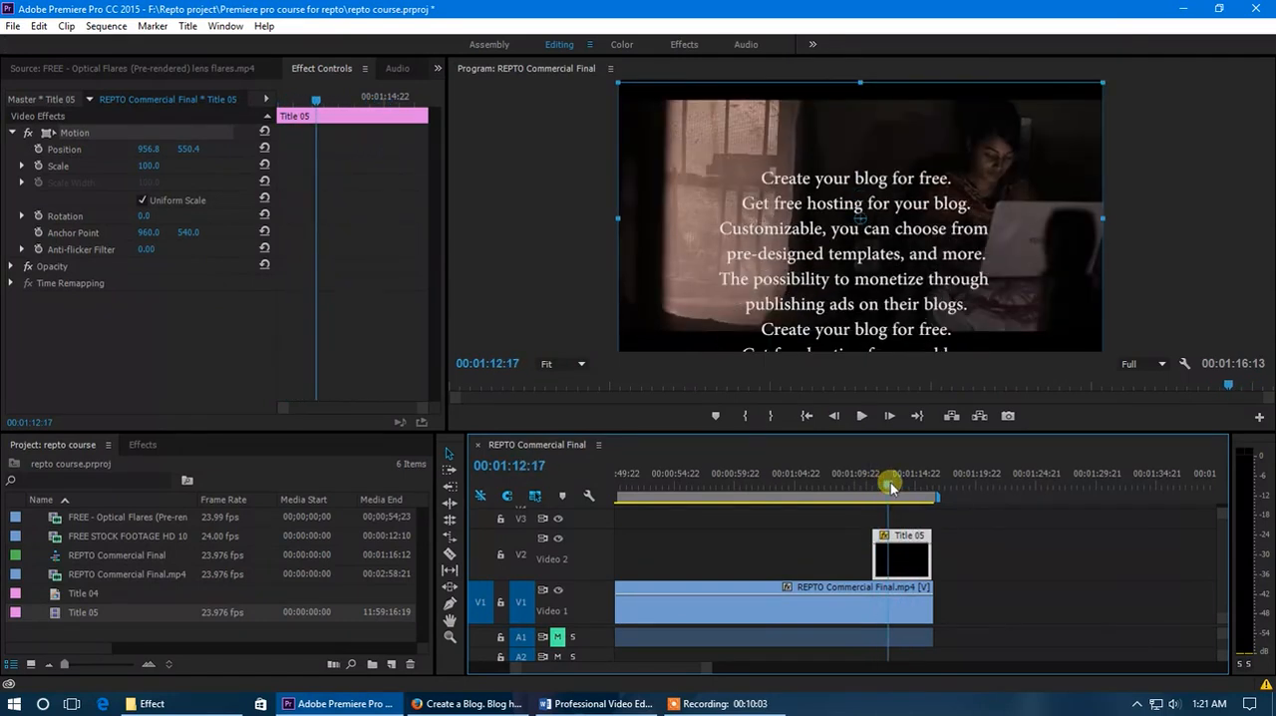
pyautogui.moveTo(890, 482); pyautogui.dragTo(905, 561)
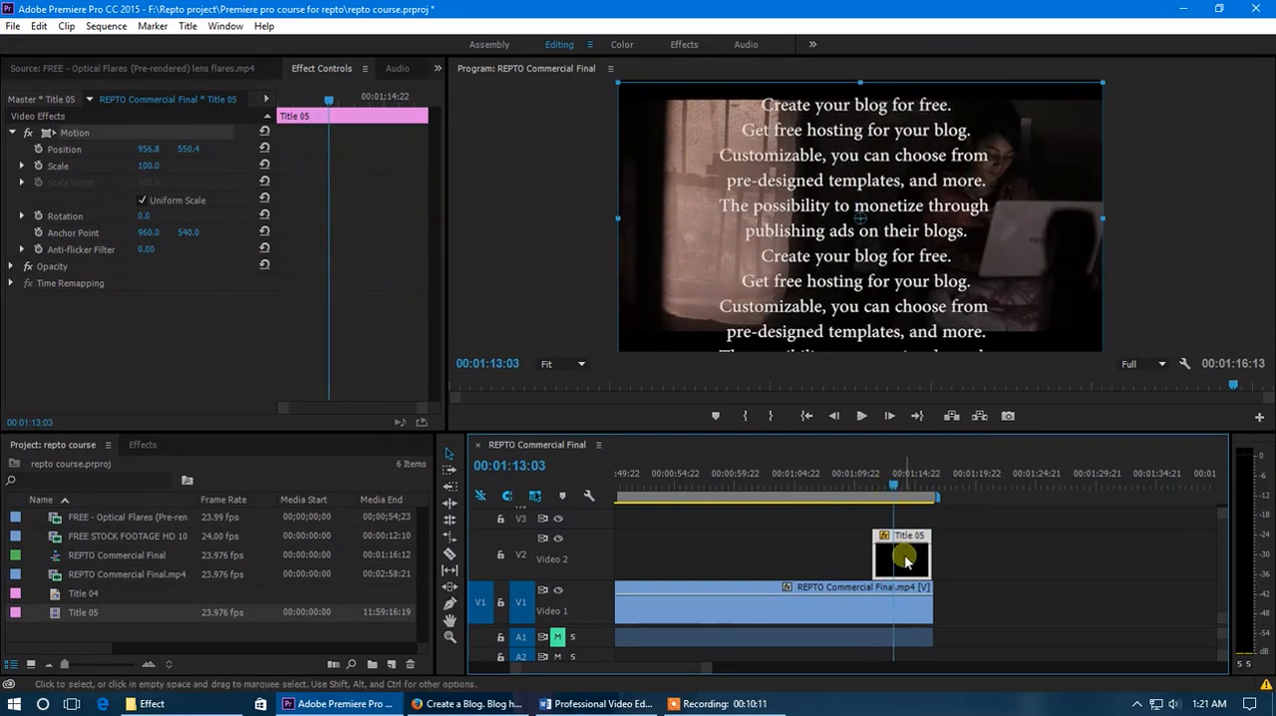
pyautogui.doubleClick(905, 561)
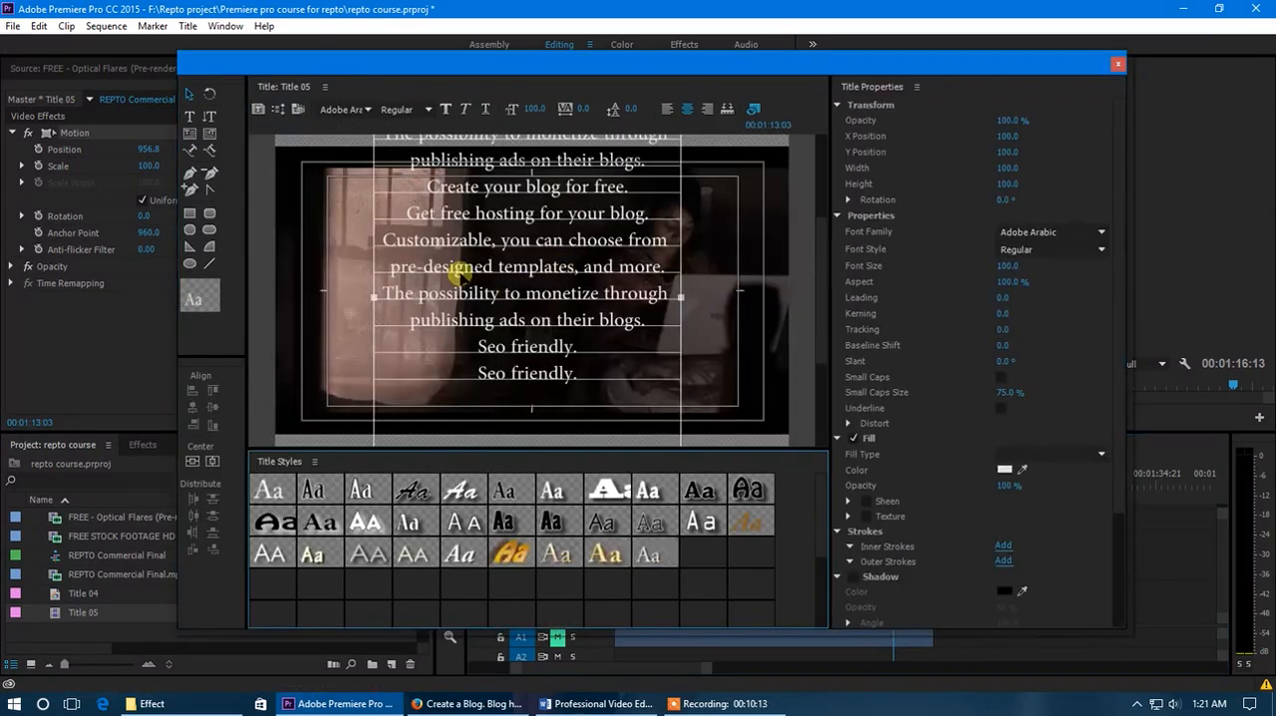
pyautogui.click(1117, 66)
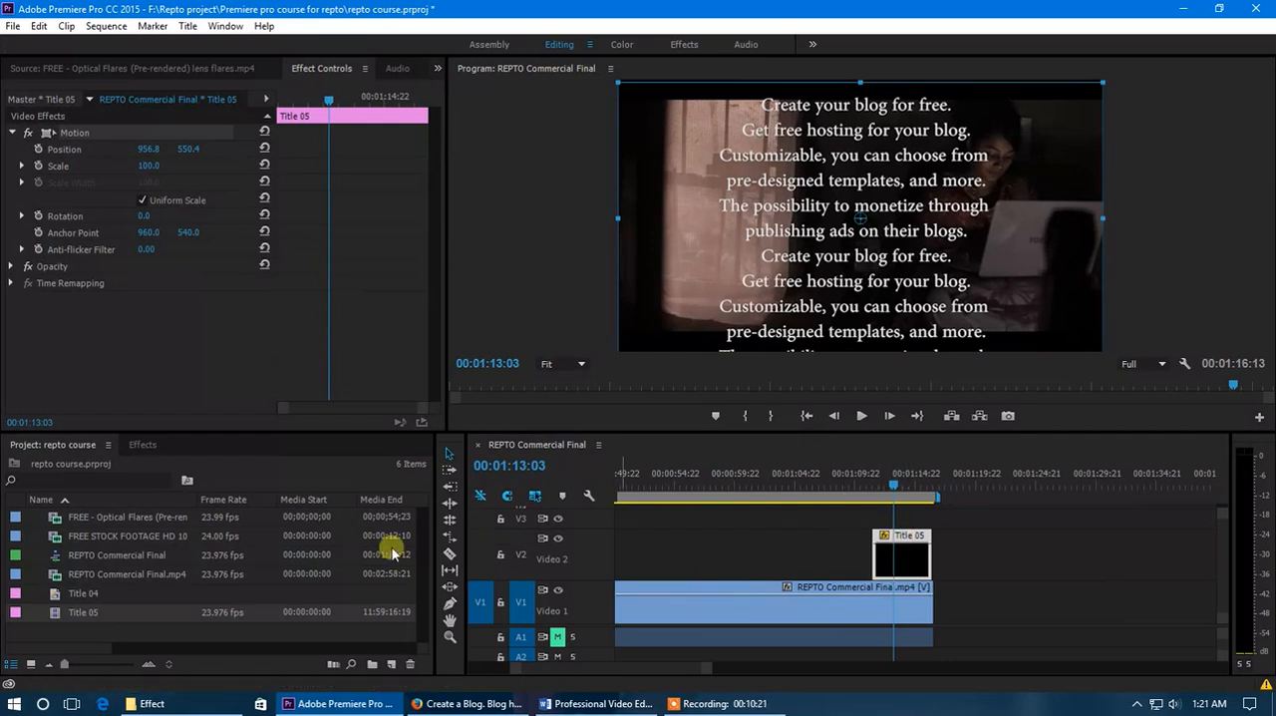
# - Create a new color matte at 1920 by 1080, 23.976 fps, with square pixels
pyautogui.rightClick(120, 630)
pyautogui.moveTo(196, 553)
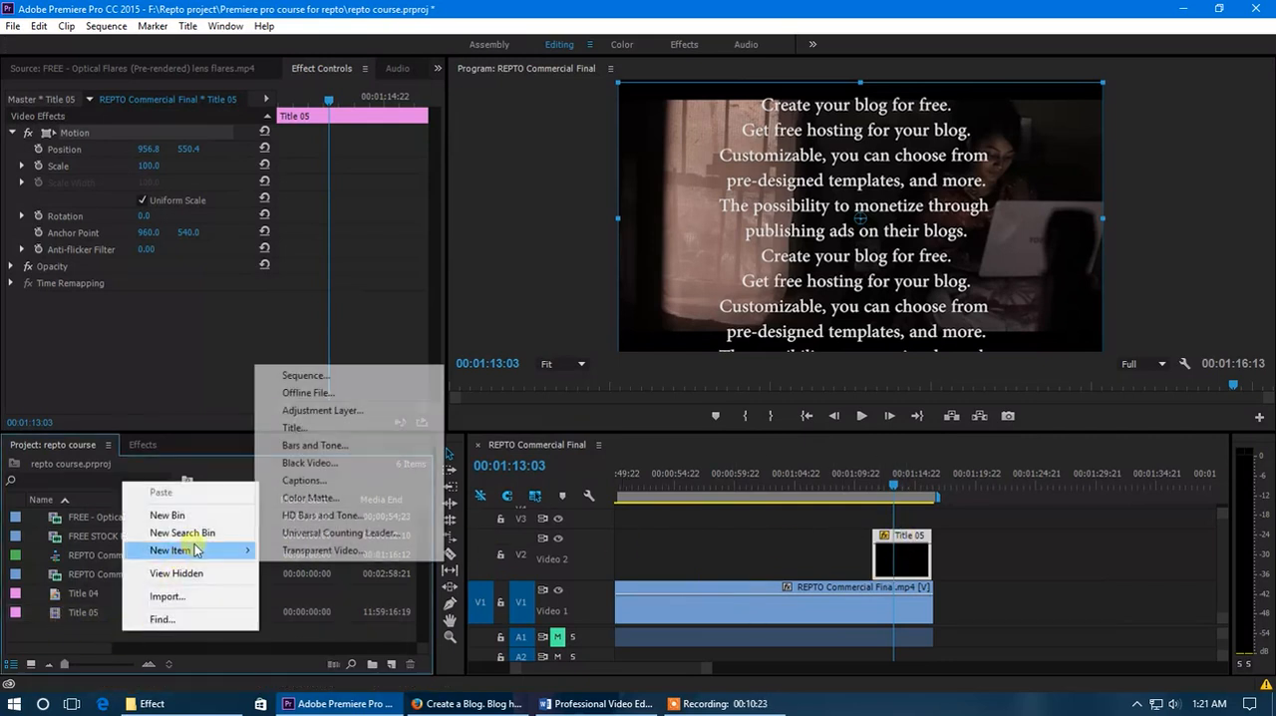
pyautogui.click(339, 497)
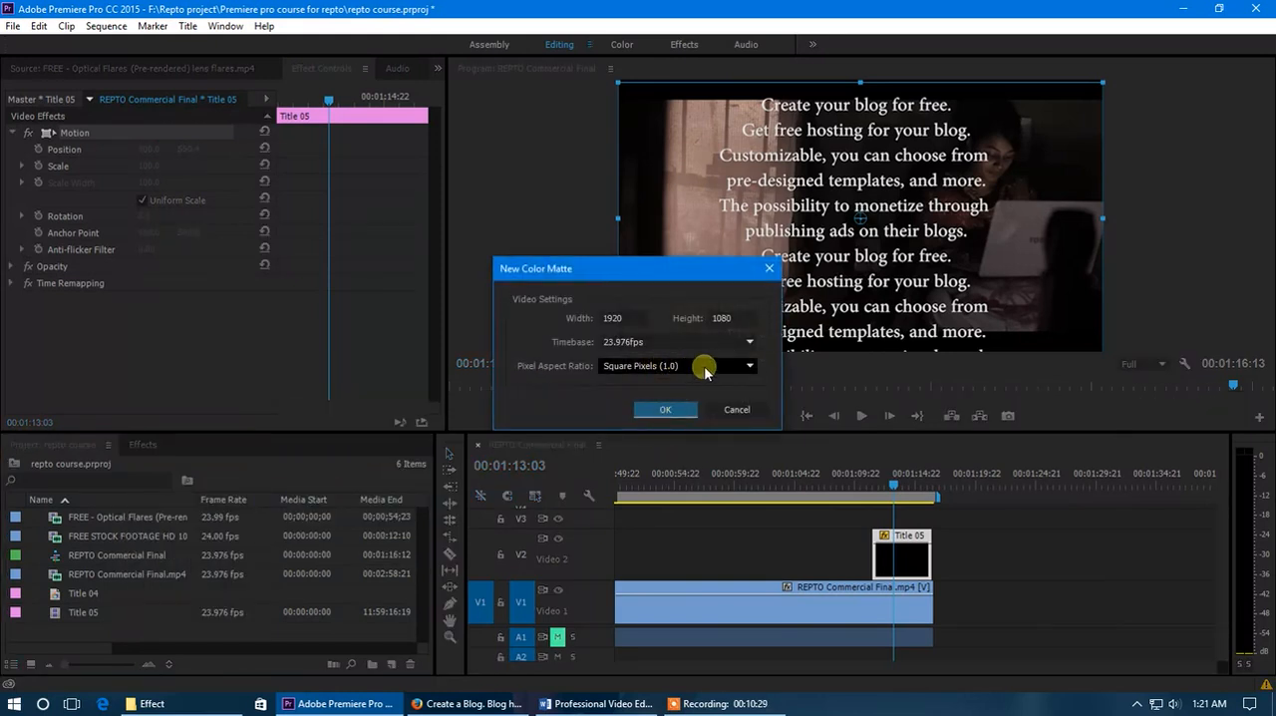
pyautogui.click(666, 409)
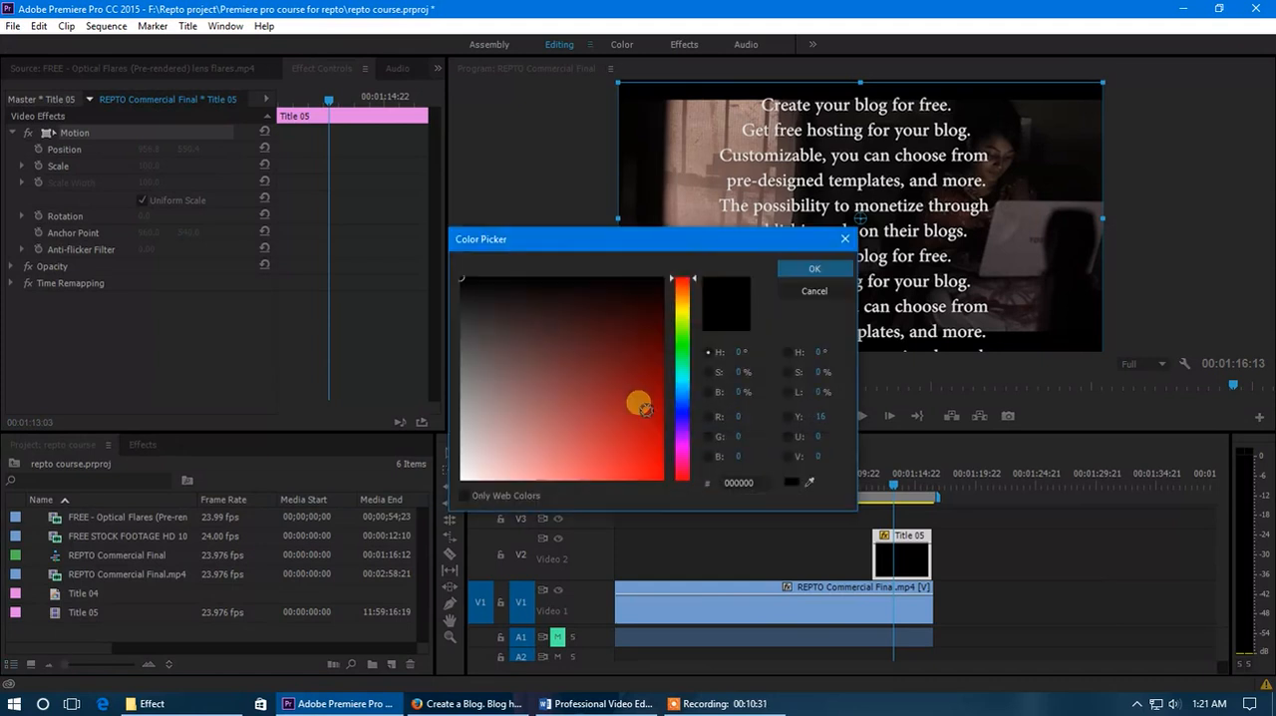
# - Choose a dark shade as the matte's color and name it Color Matte
pyautogui.click(606, 382)
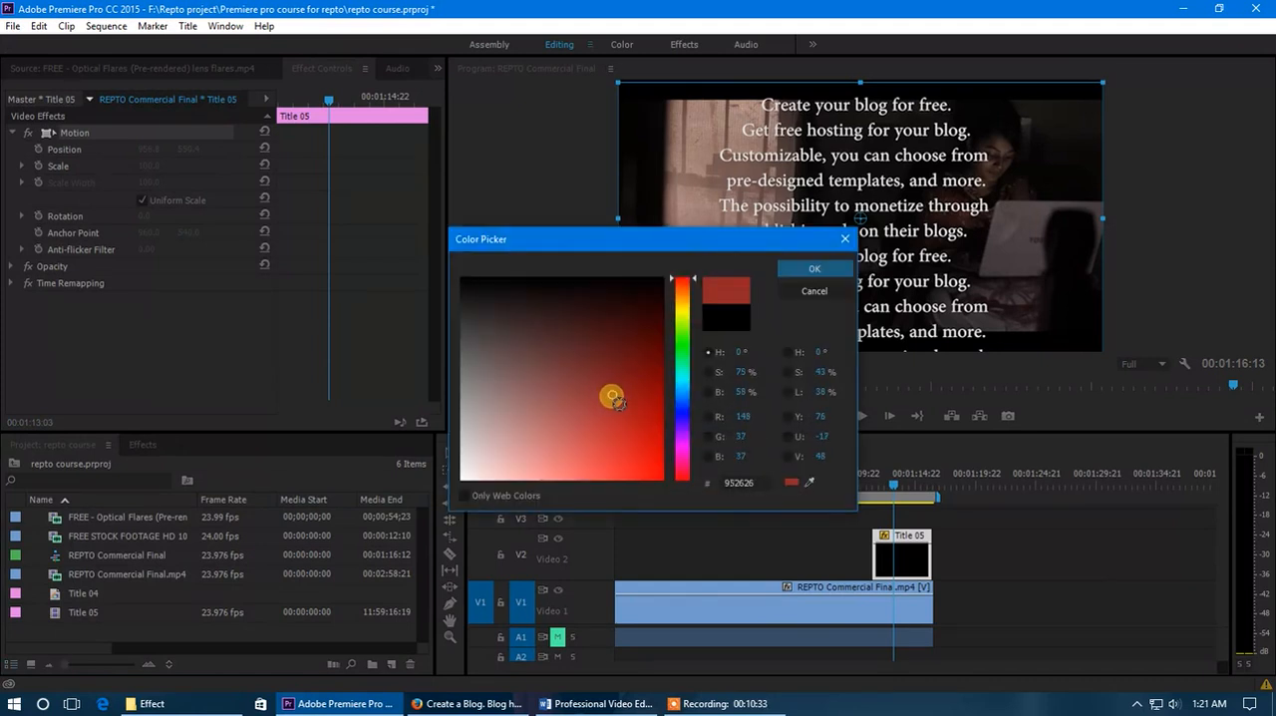
pyautogui.moveTo(612, 397); pyautogui.dragTo(625, 359)
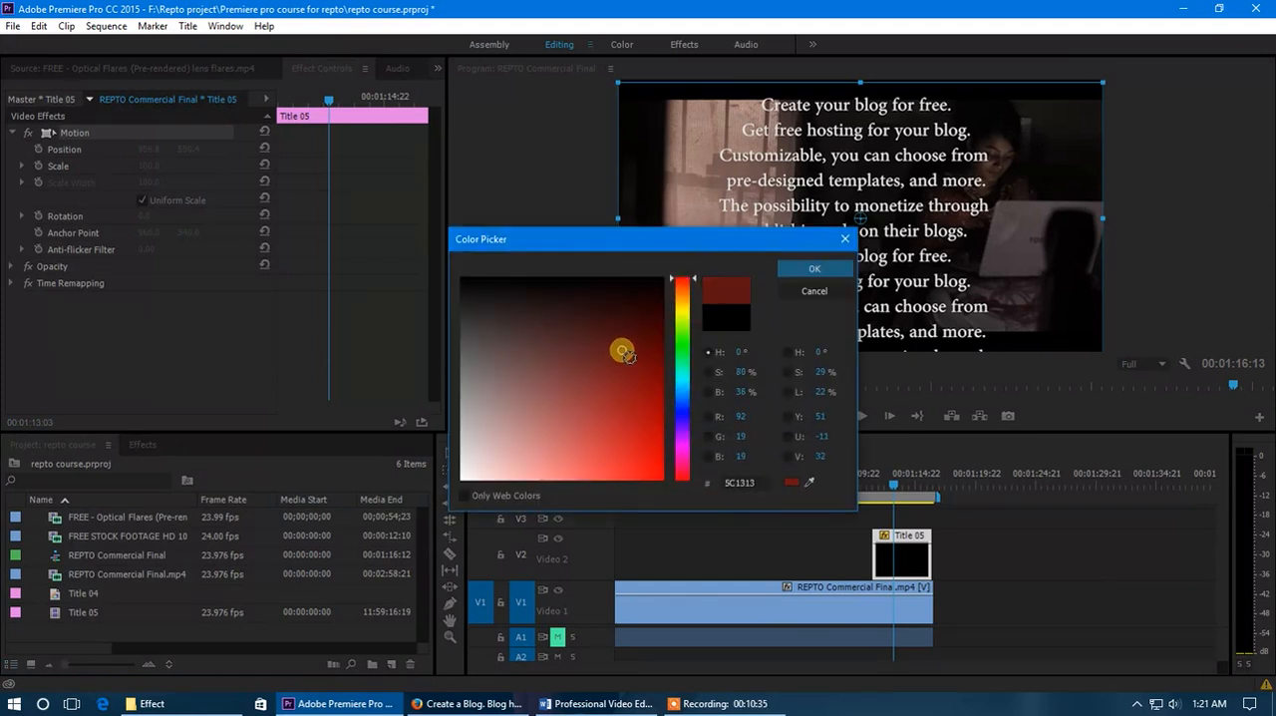
pyautogui.click(684, 389)
pyautogui.moveTo(630, 370); pyautogui.dragTo(628, 339)
pyautogui.click(788, 270)
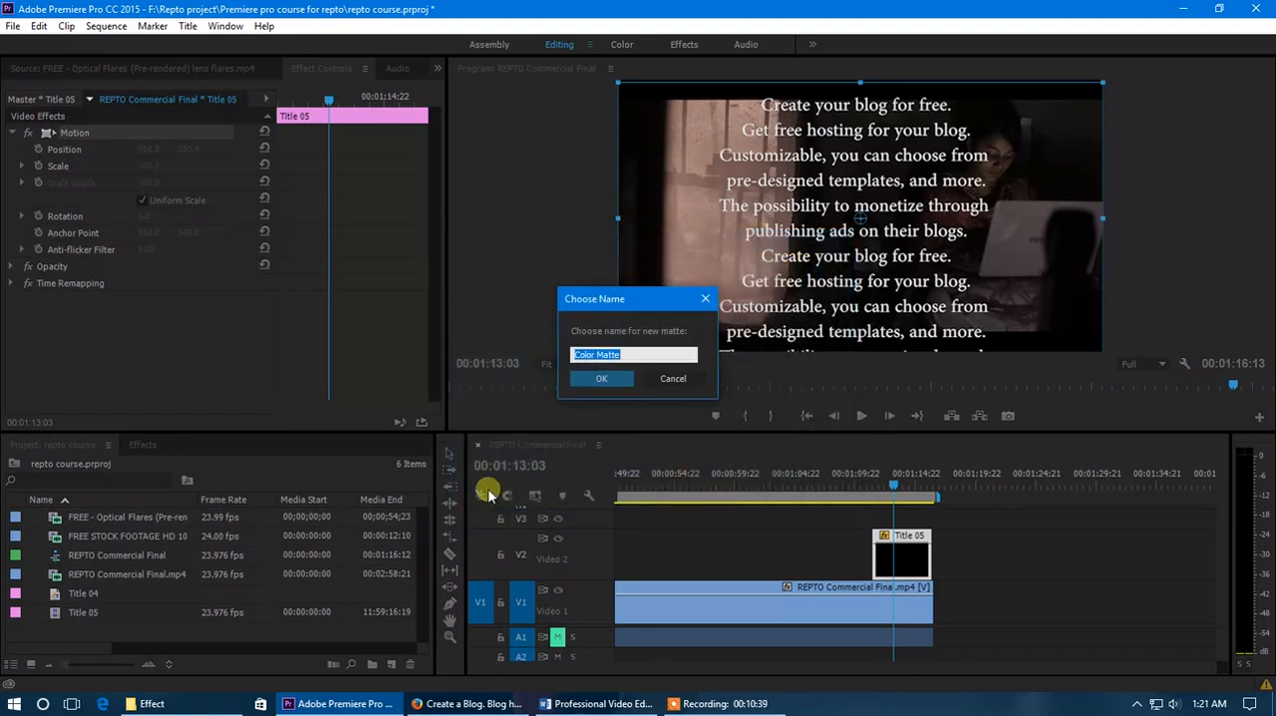
pyautogui.click(601, 382)
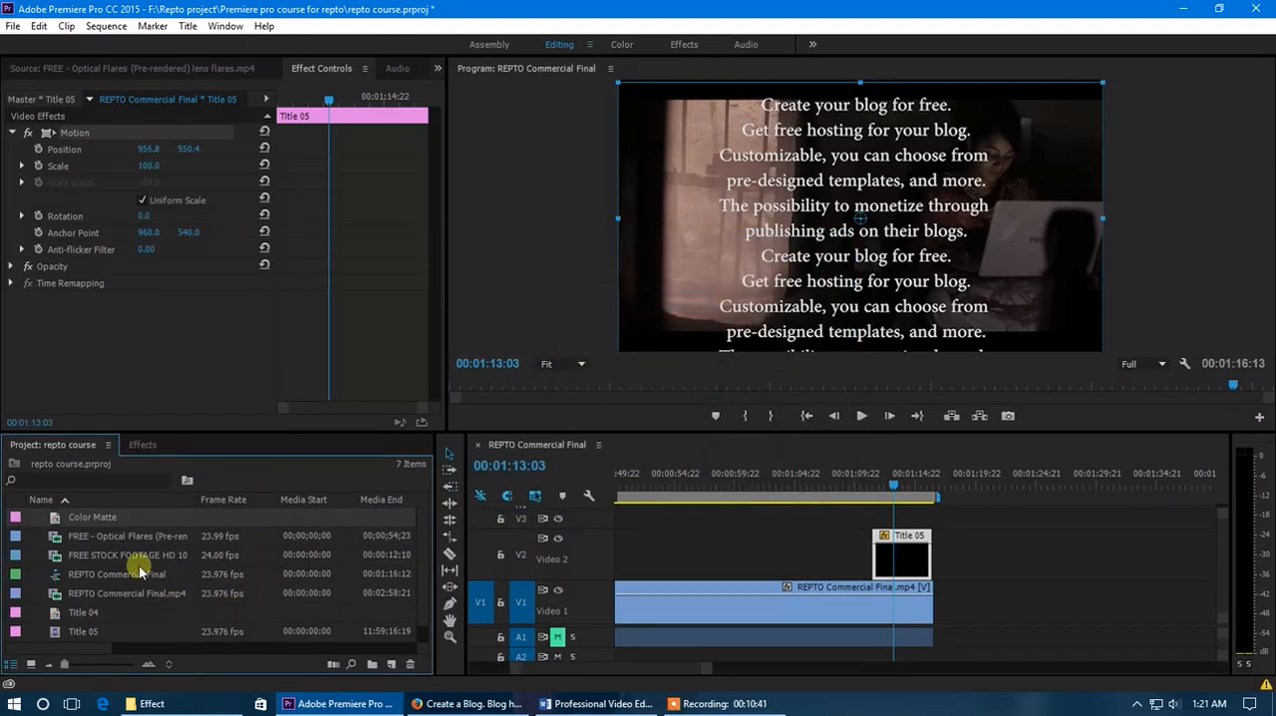
# - Add the Color Matte to the sequence at Title 05's position, placing the matte on V2 and the title above it on V3
pyautogui.moveTo(96, 520); pyautogui.dragTo(895, 488)
pyautogui.scroll(-1, 842, 566)
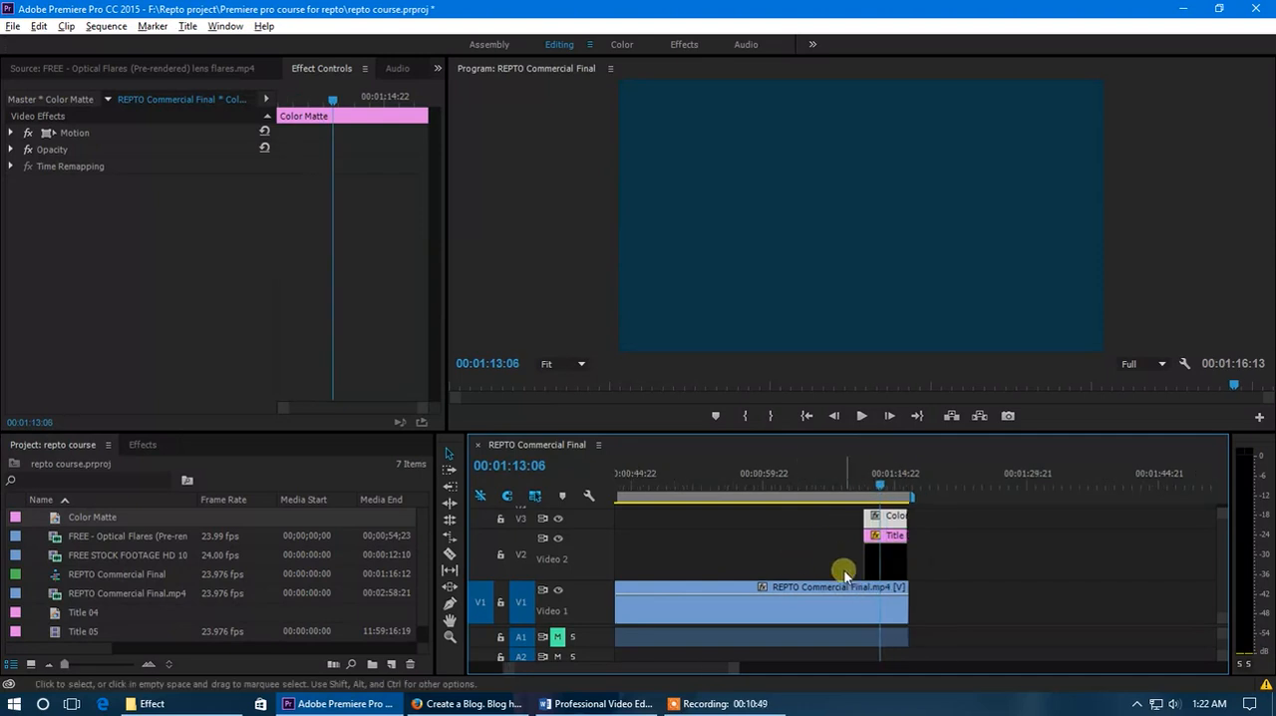
pyautogui.scroll(-2, 601, 555)
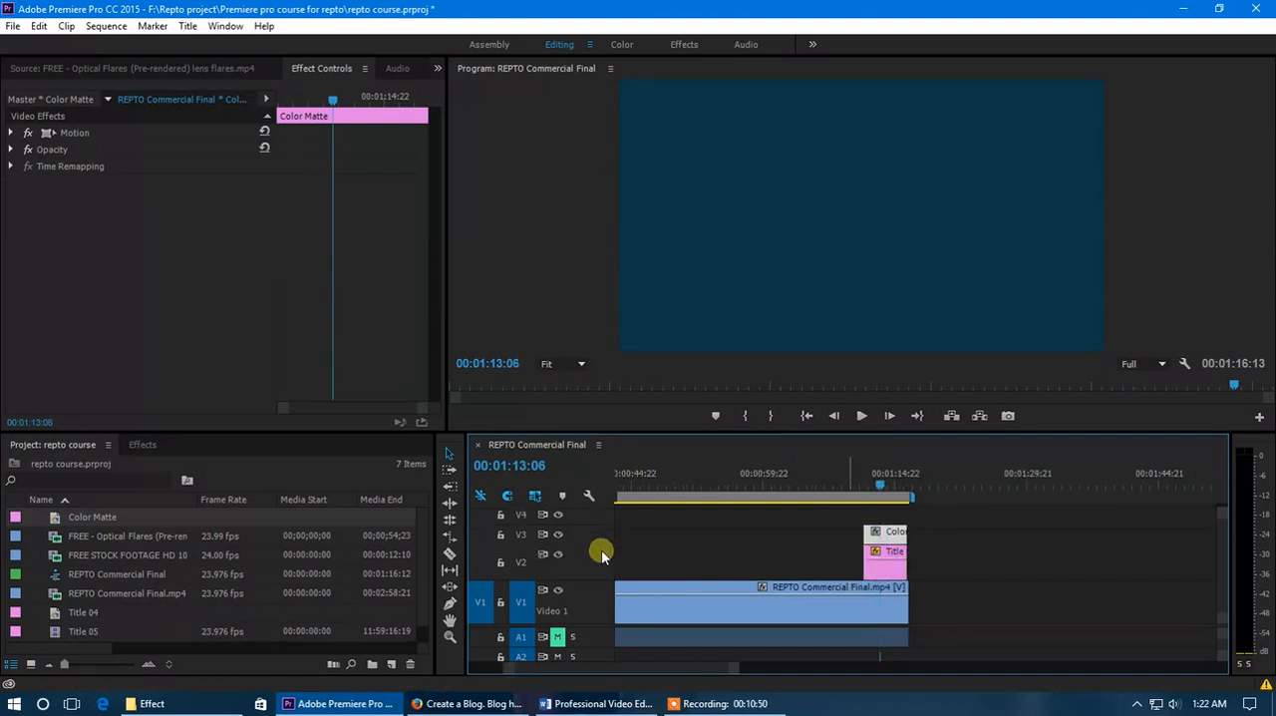
pyautogui.moveTo(891, 573); pyautogui.dragTo(891, 543)
# - Turn off uniform scaling for the Color Matte clip, then set its scale width to 64 and its opacity to 66%
pyautogui.click(892, 573)
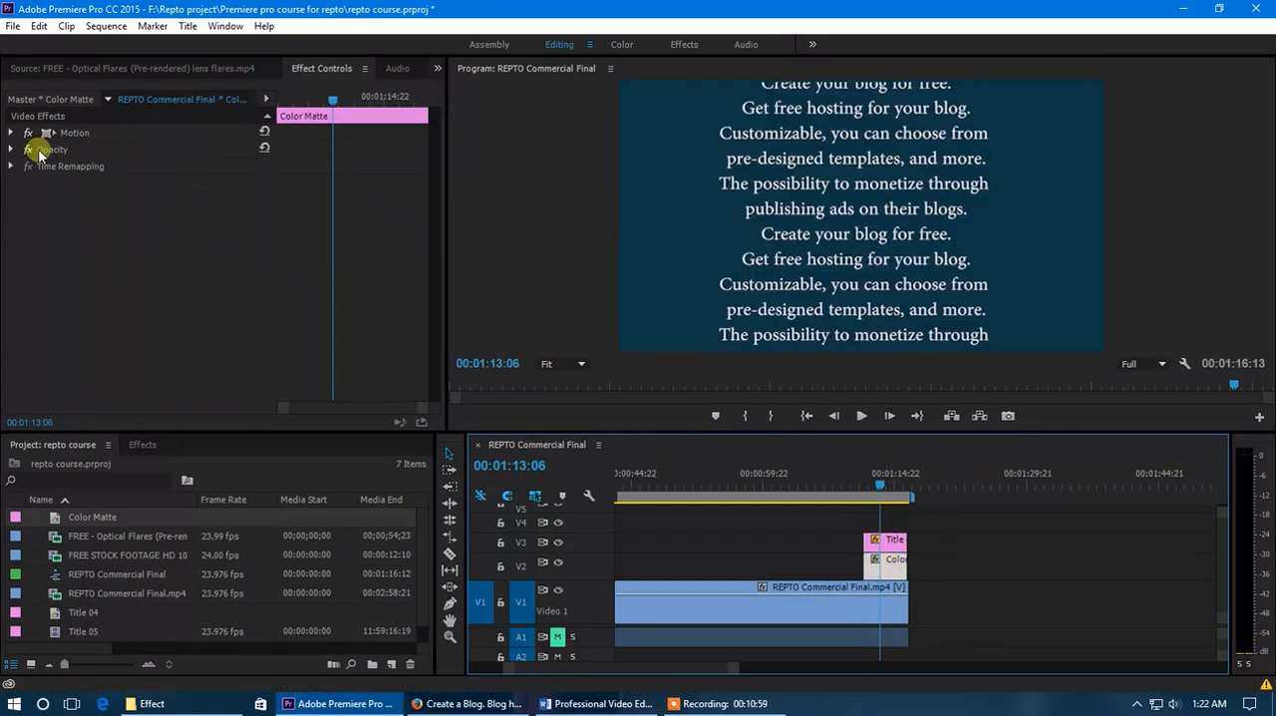
pyautogui.click(12, 132)
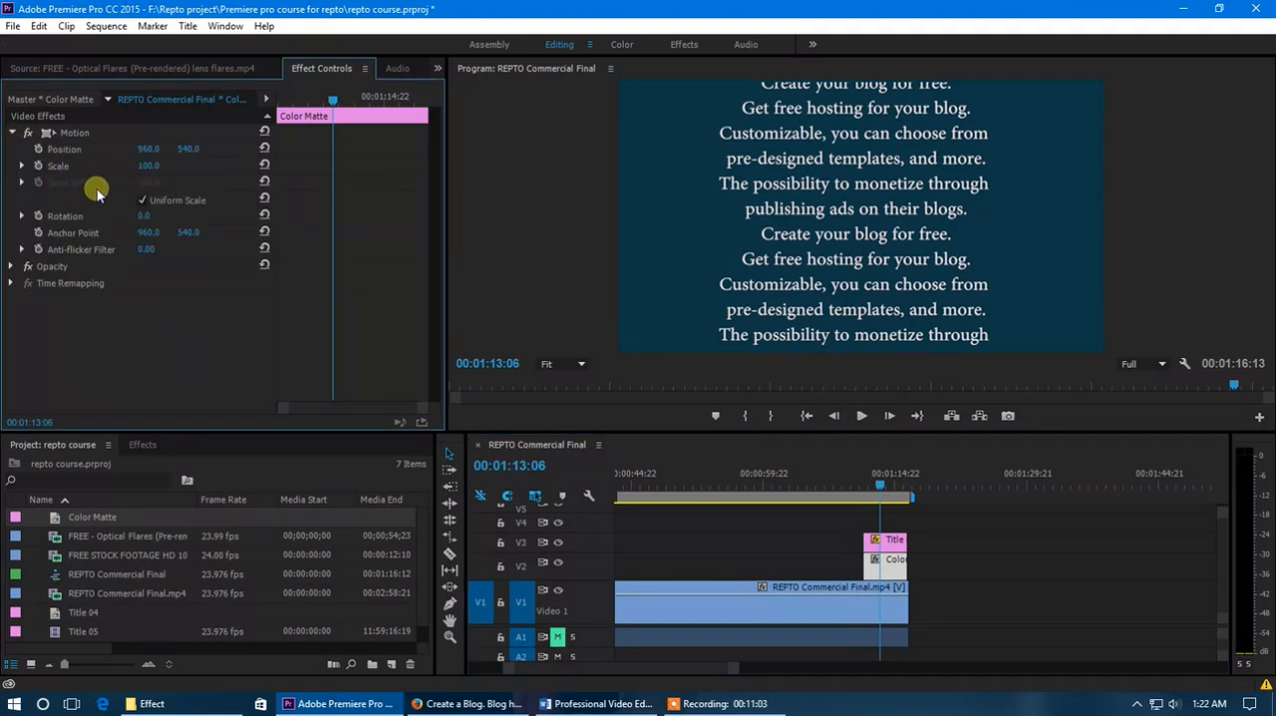
pyautogui.click(144, 200)
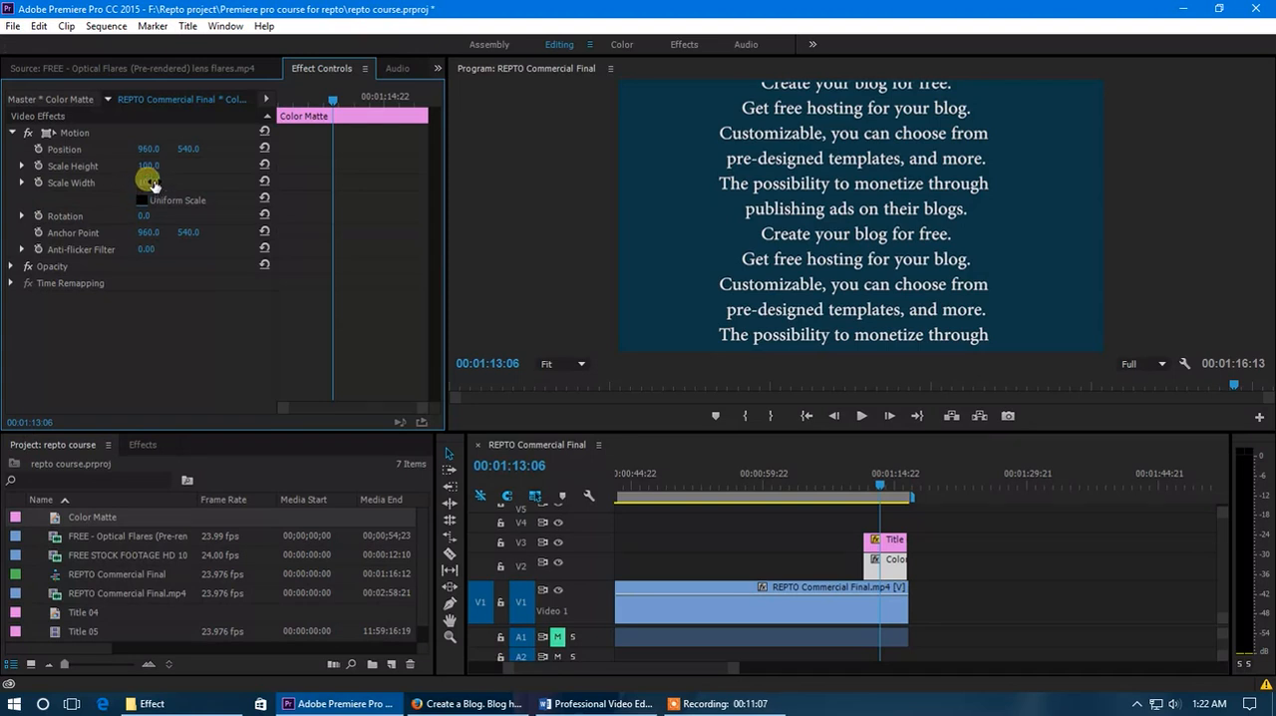
pyautogui.moveTo(151, 182)
pyautogui.mouseDown()
pyautogui.moveTo(119, 186)
pyautogui.moveTo(158, 182)
pyautogui.mouseUp()
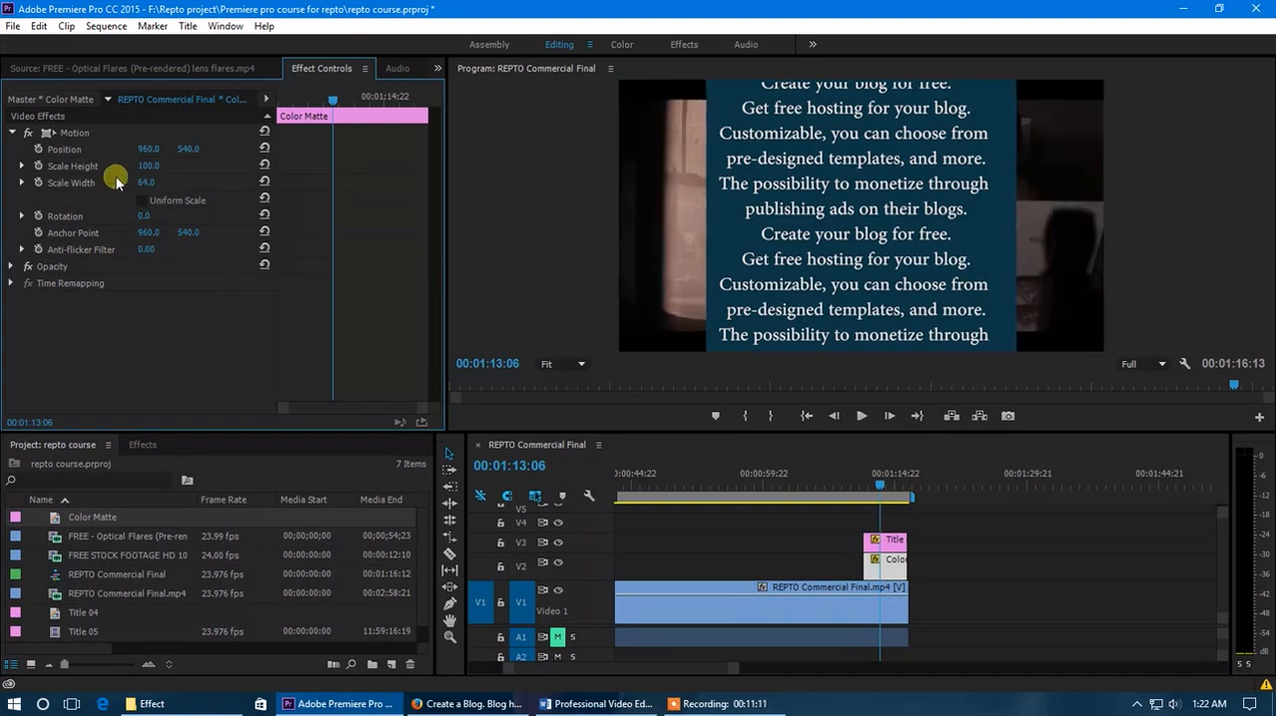
pyautogui.click(11, 267)
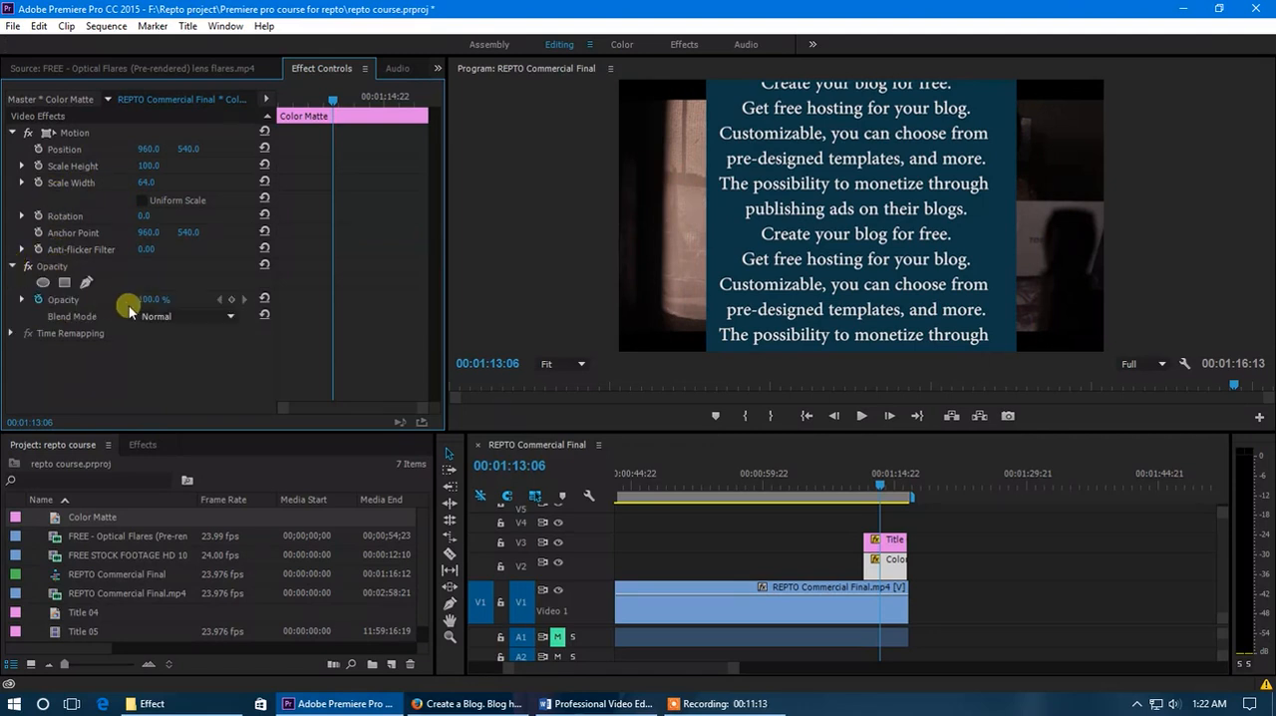
pyautogui.moveTo(147, 299); pyautogui.dragTo(116, 299)
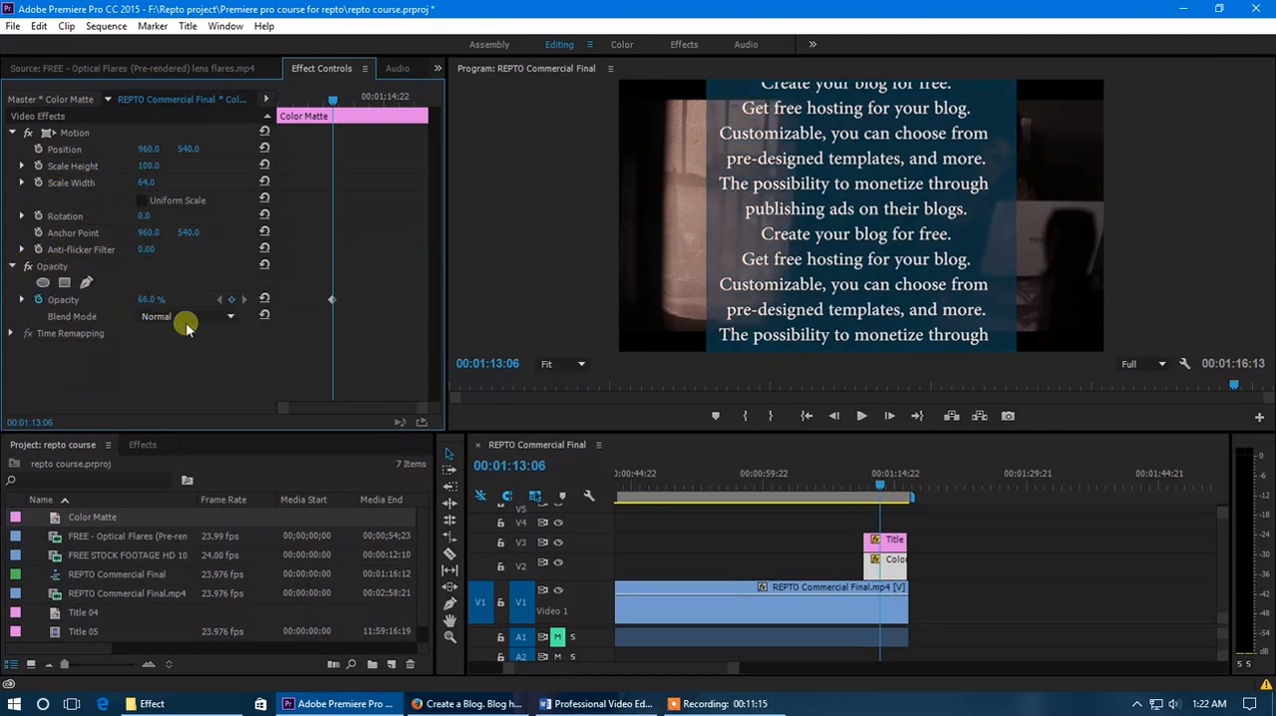
# - Play and scrub through the end of the sequence to review the rolling title over the semi-transparent matte
pyautogui.moveTo(892, 502); pyautogui.dragTo(857, 503)
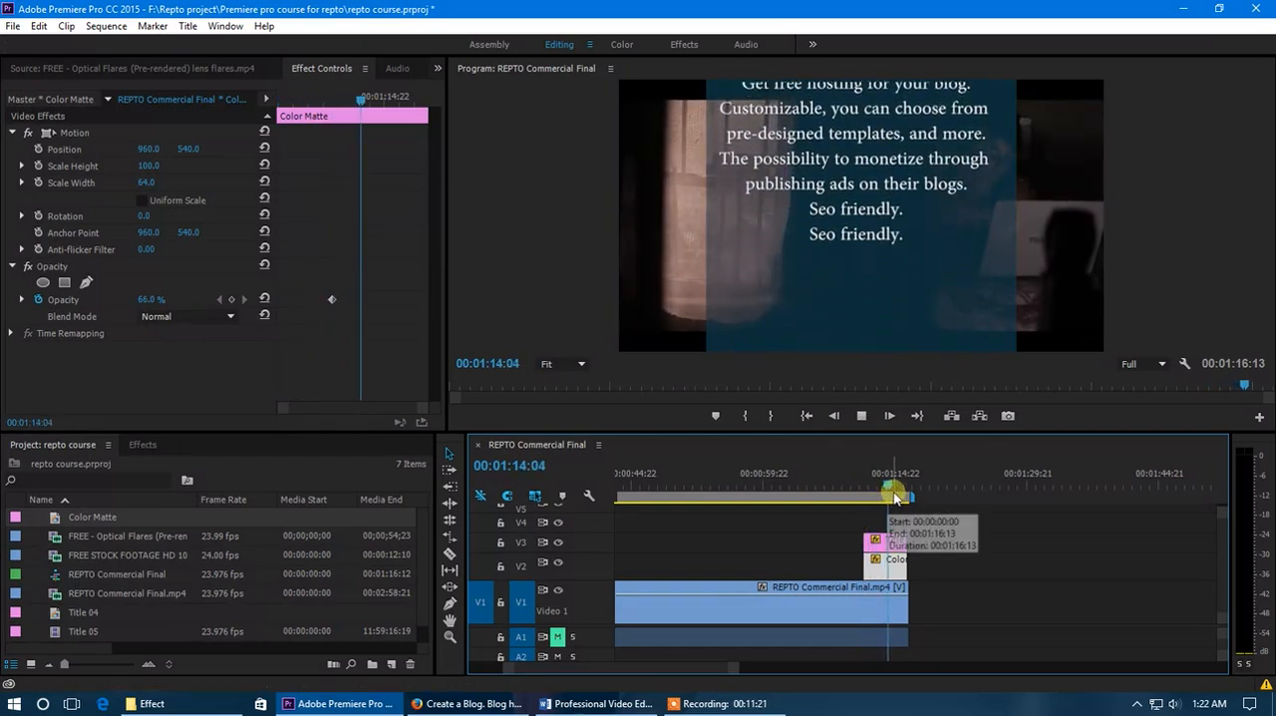
pyautogui.click(894, 483)
pyautogui.moveTo(894, 483); pyautogui.dragTo(898, 482)
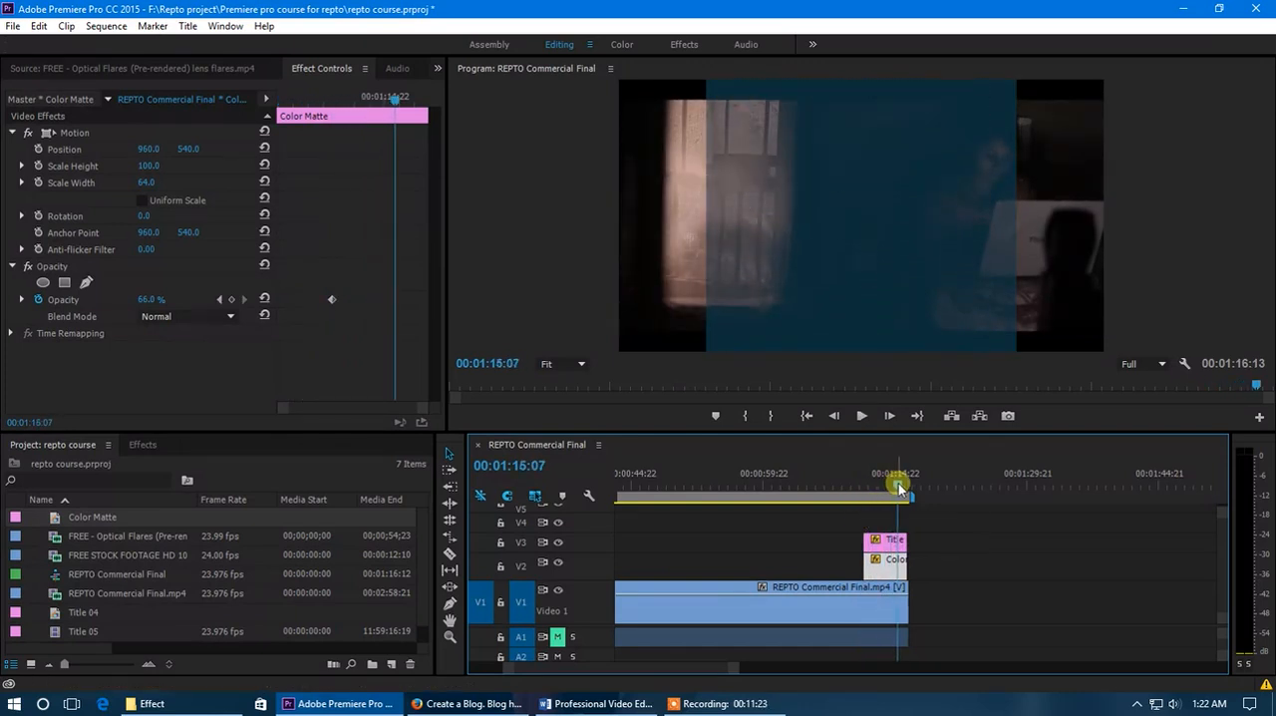
pyautogui.click(894, 486)
pyautogui.moveTo(894, 486); pyautogui.dragTo(878, 485)
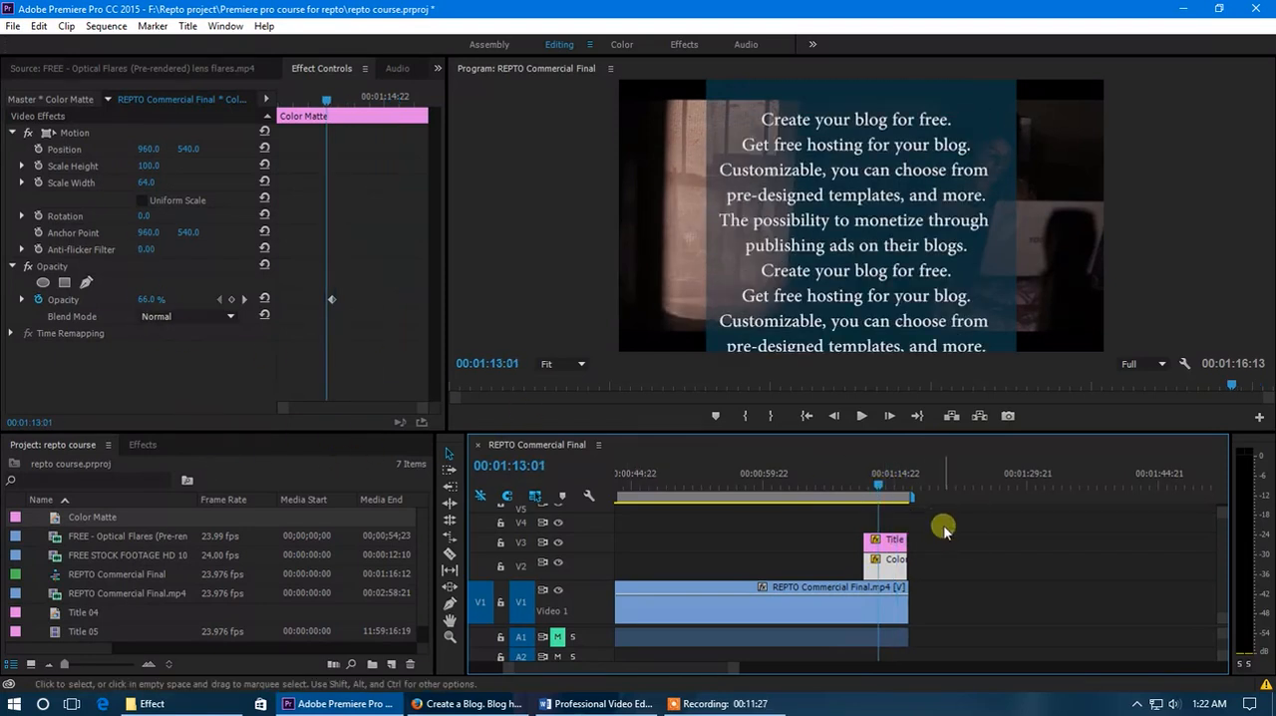
pyautogui.moveTo(881, 482); pyautogui.dragTo(879, 485)
pyautogui.click(893, 547)
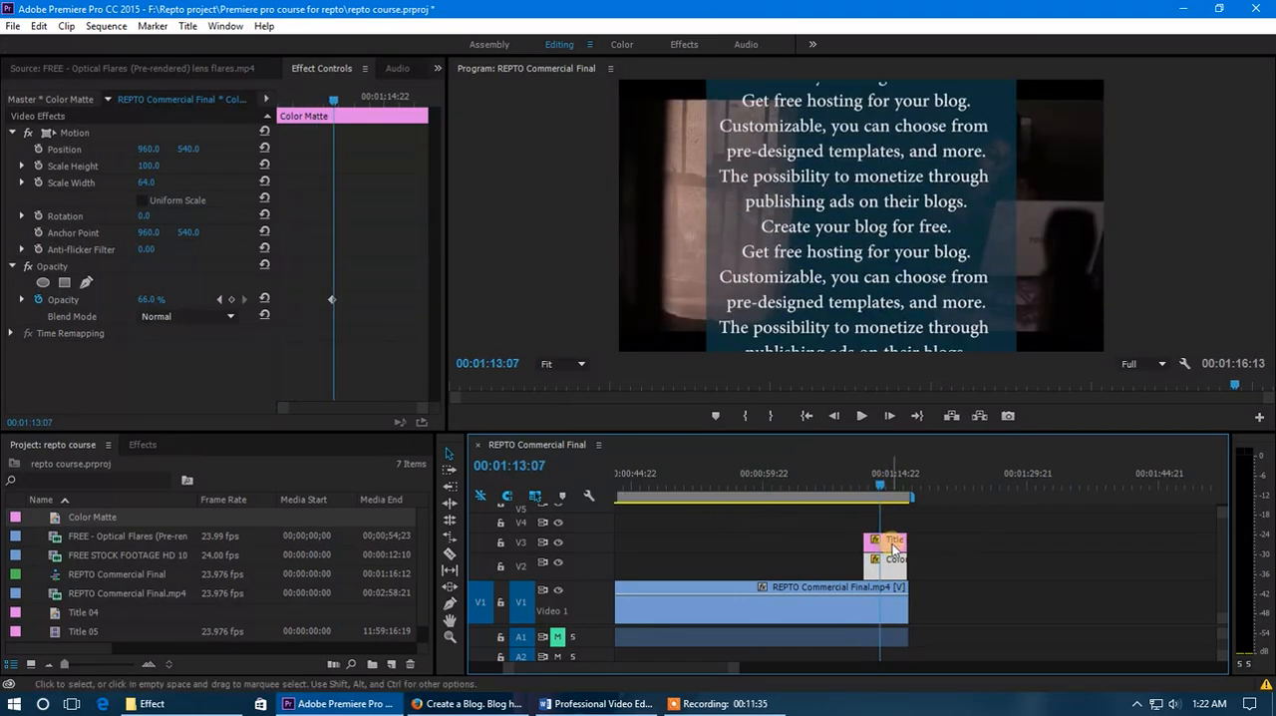
pyautogui.click(891, 546)
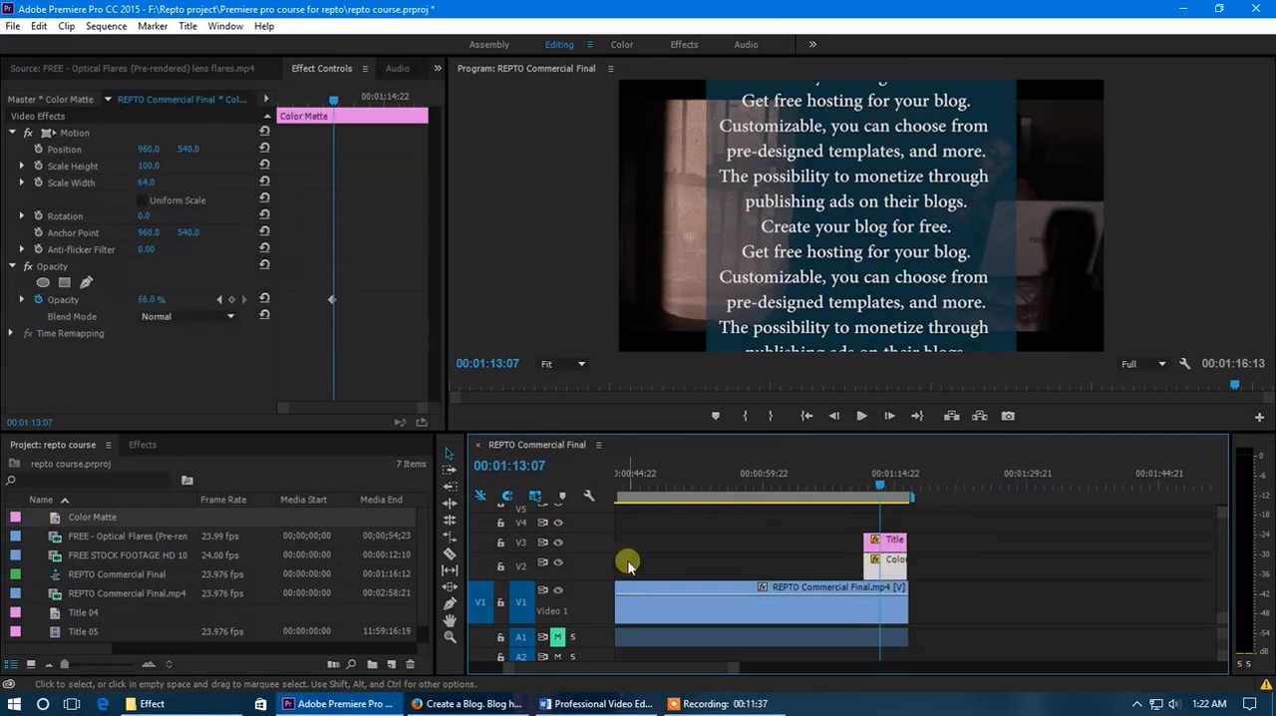
pyautogui.scroll(-1, 599, 566)
pyautogui.moveTo(876, 482)
pyautogui.mouseDown()
pyautogui.moveTo(879, 493)
pyautogui.moveTo(887, 485)
pyautogui.mouseUp()
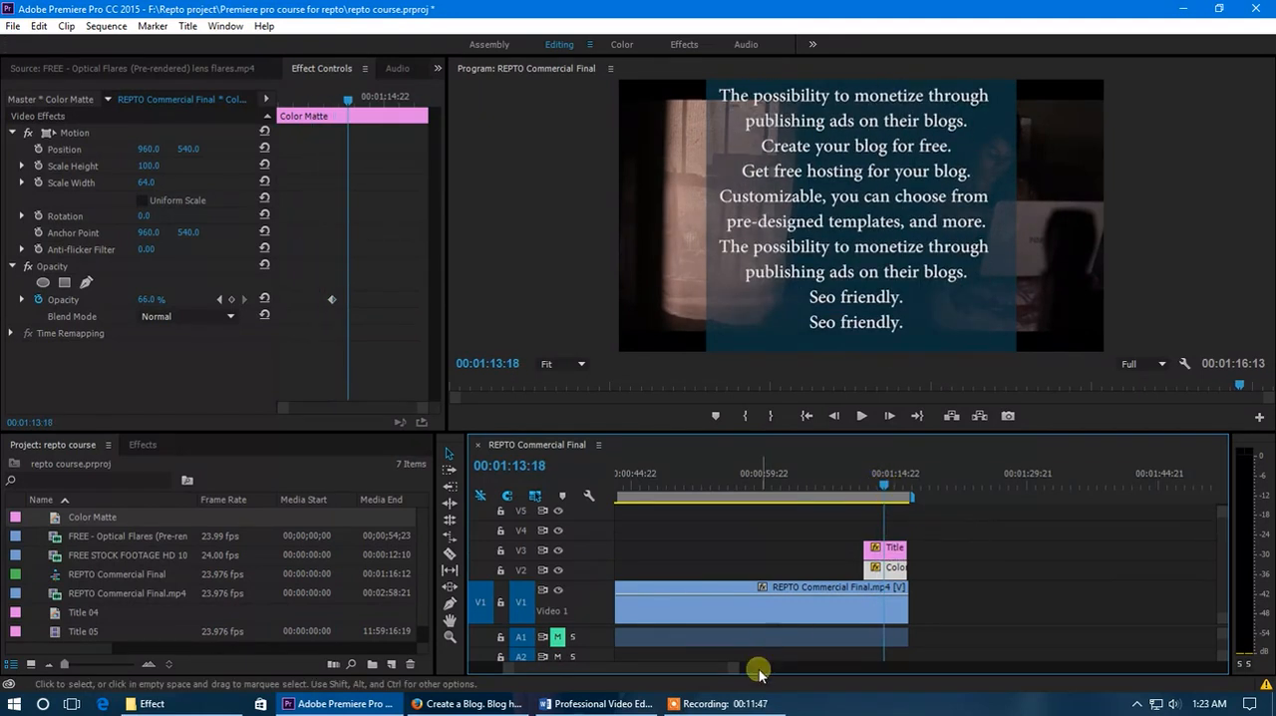